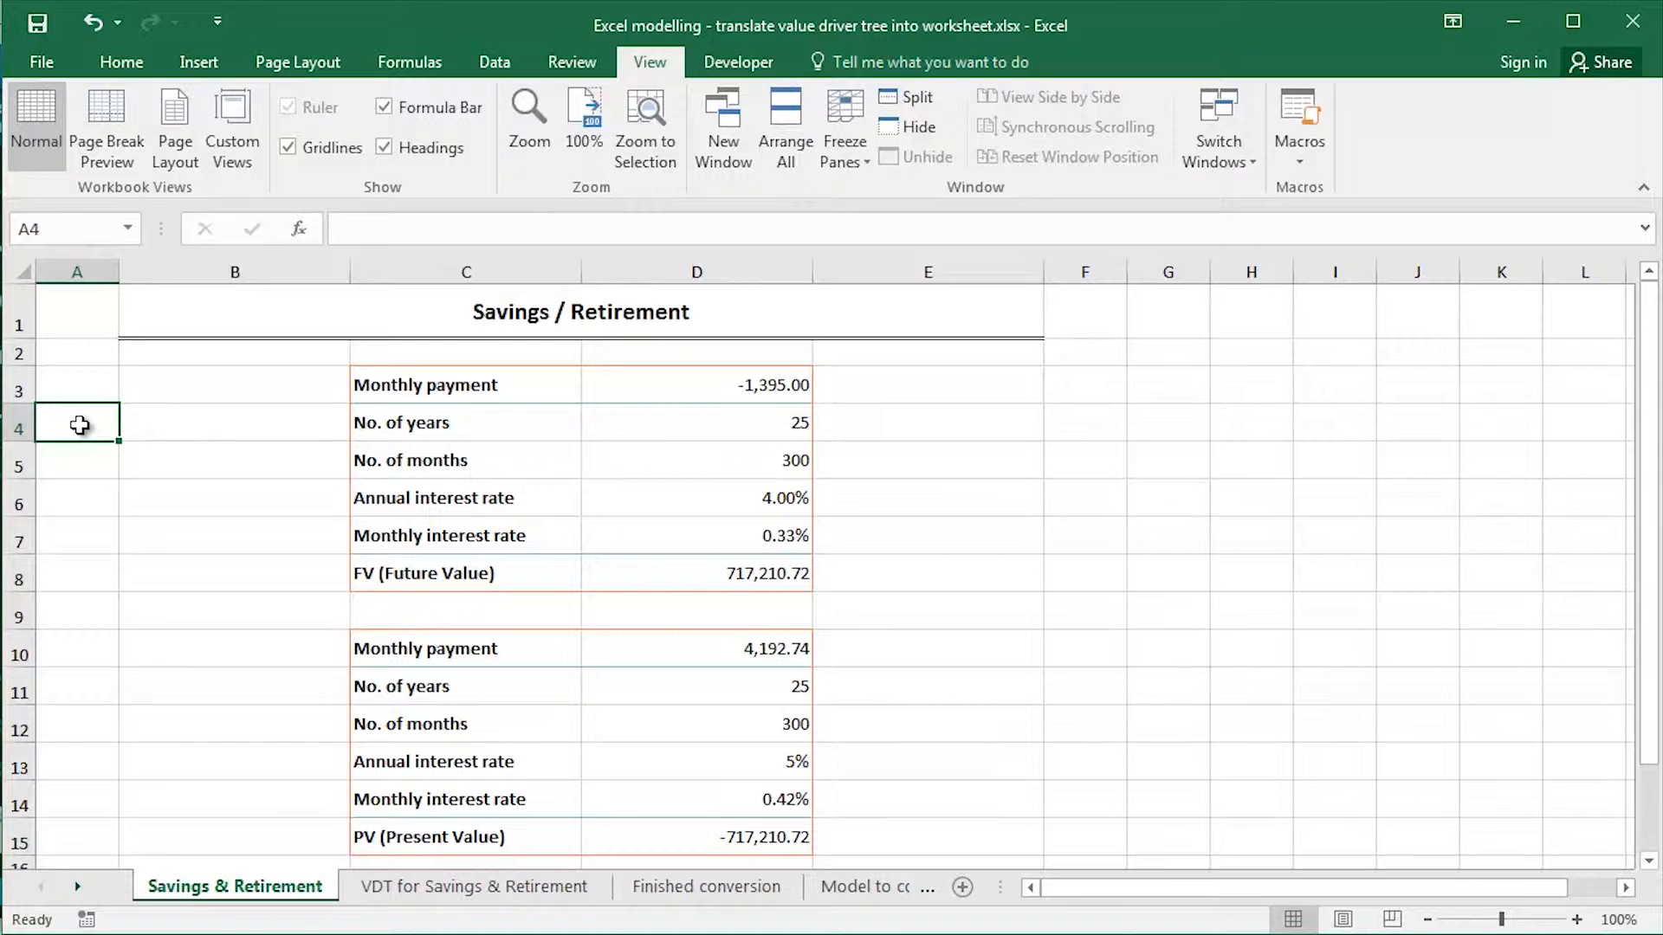
Browse the VDT to be converted, Finished conversion and Savings & Retirement sheets for comparison
left_click(78, 886)
left_click(625, 891)
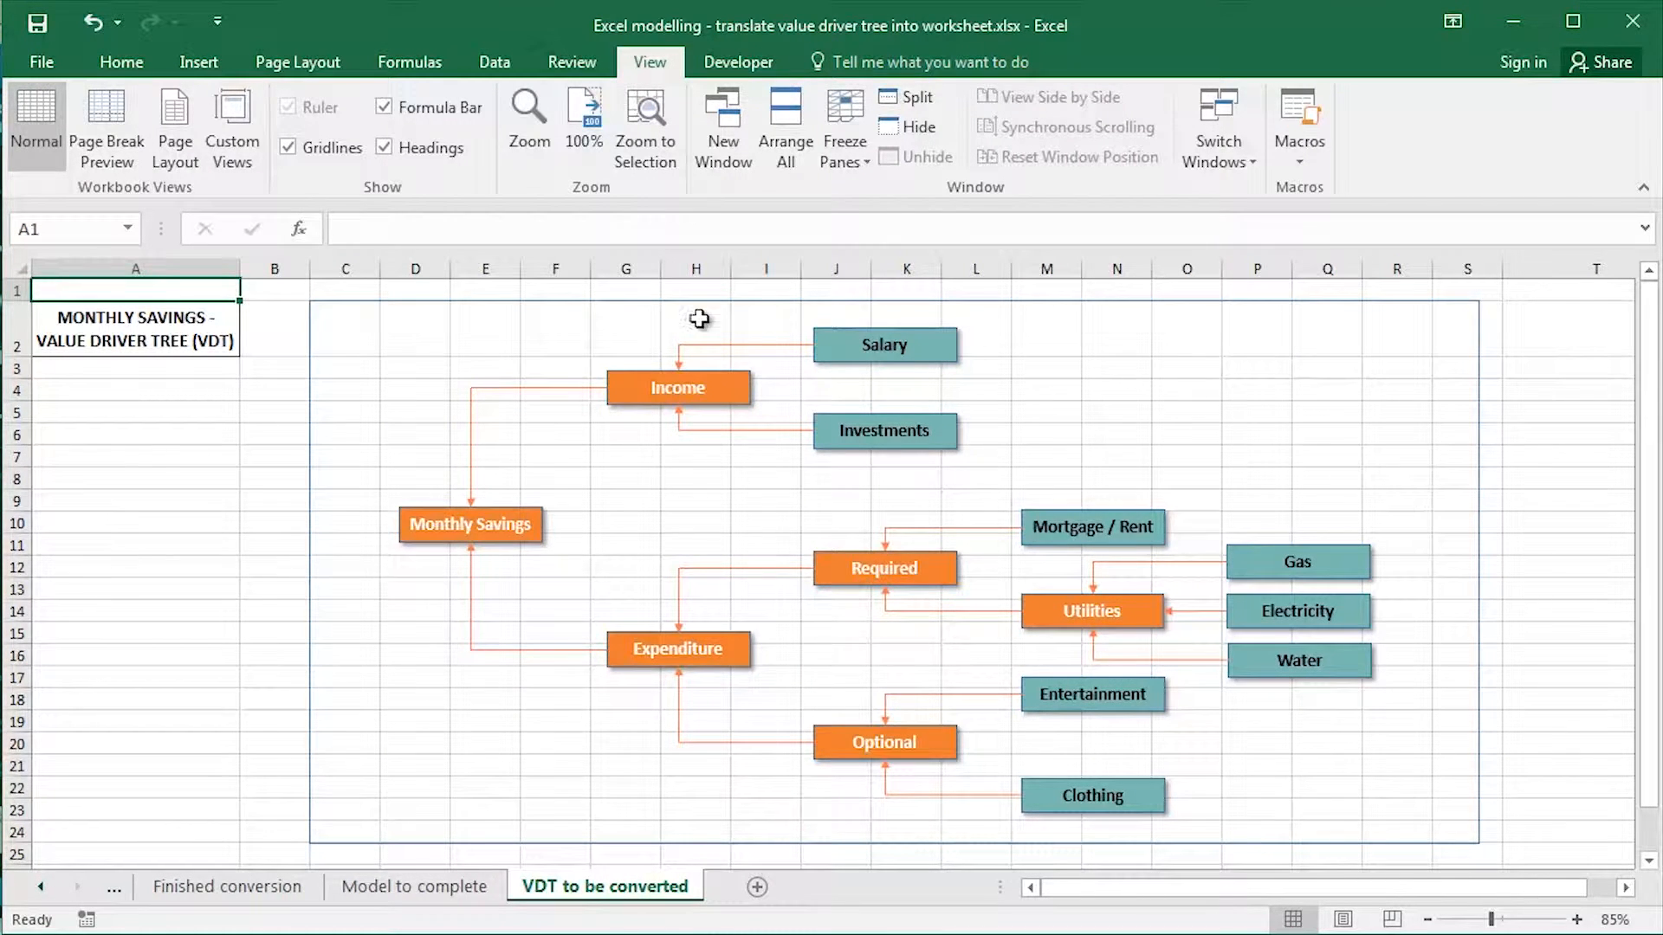
left_click(227, 885)
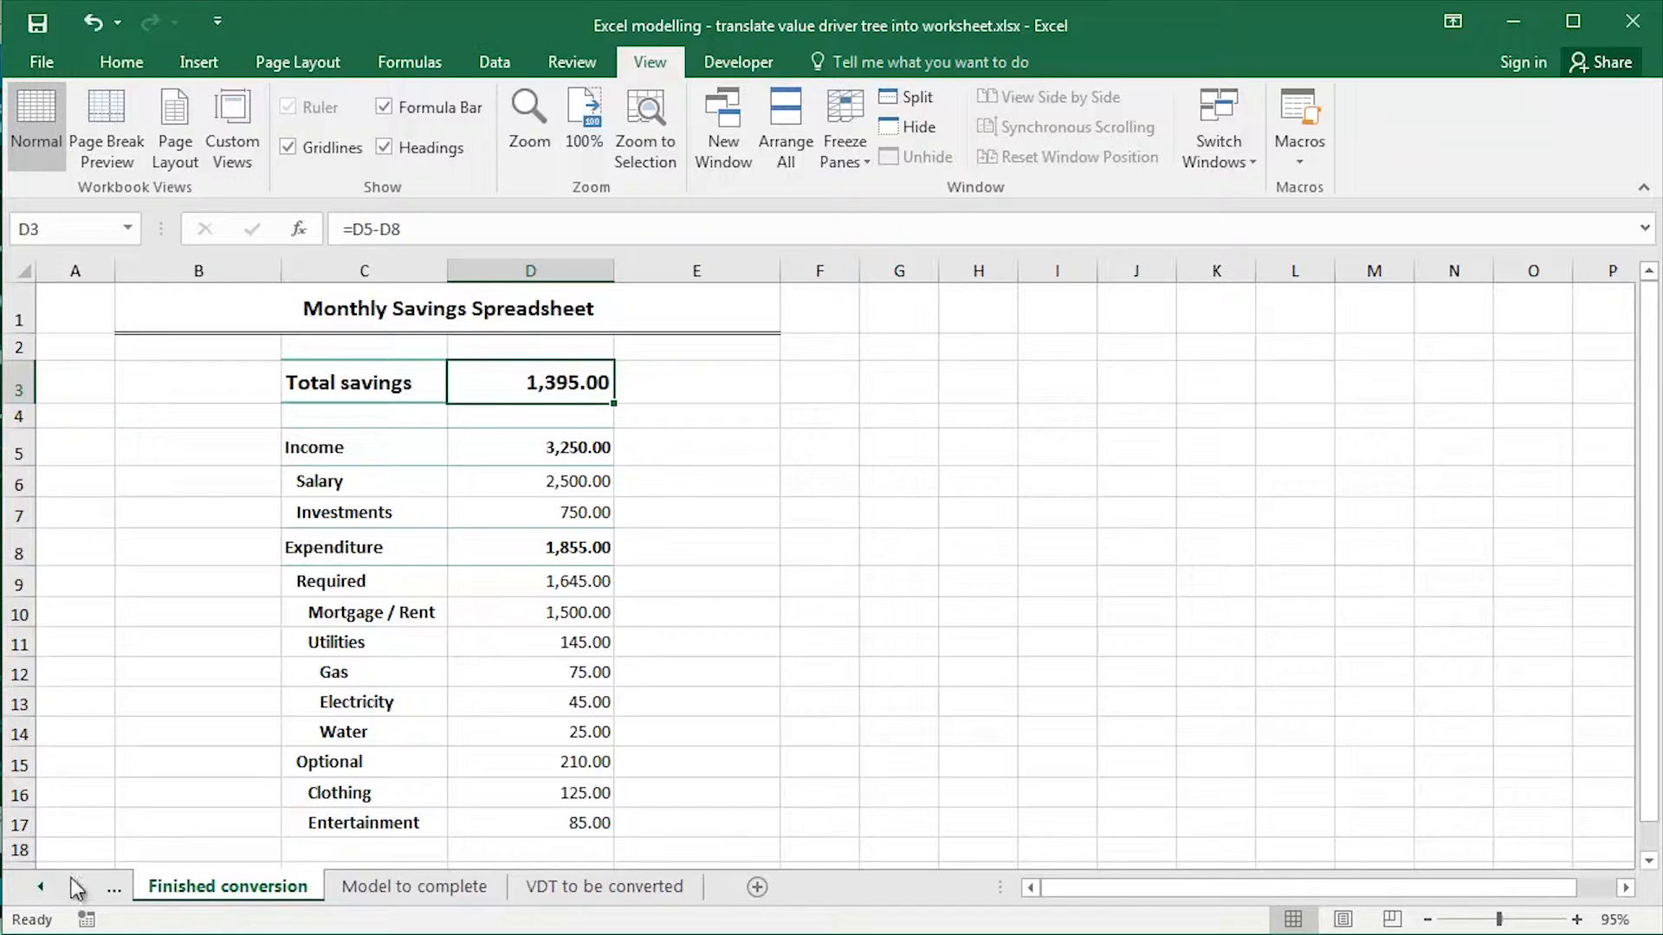
left_click(43, 891)
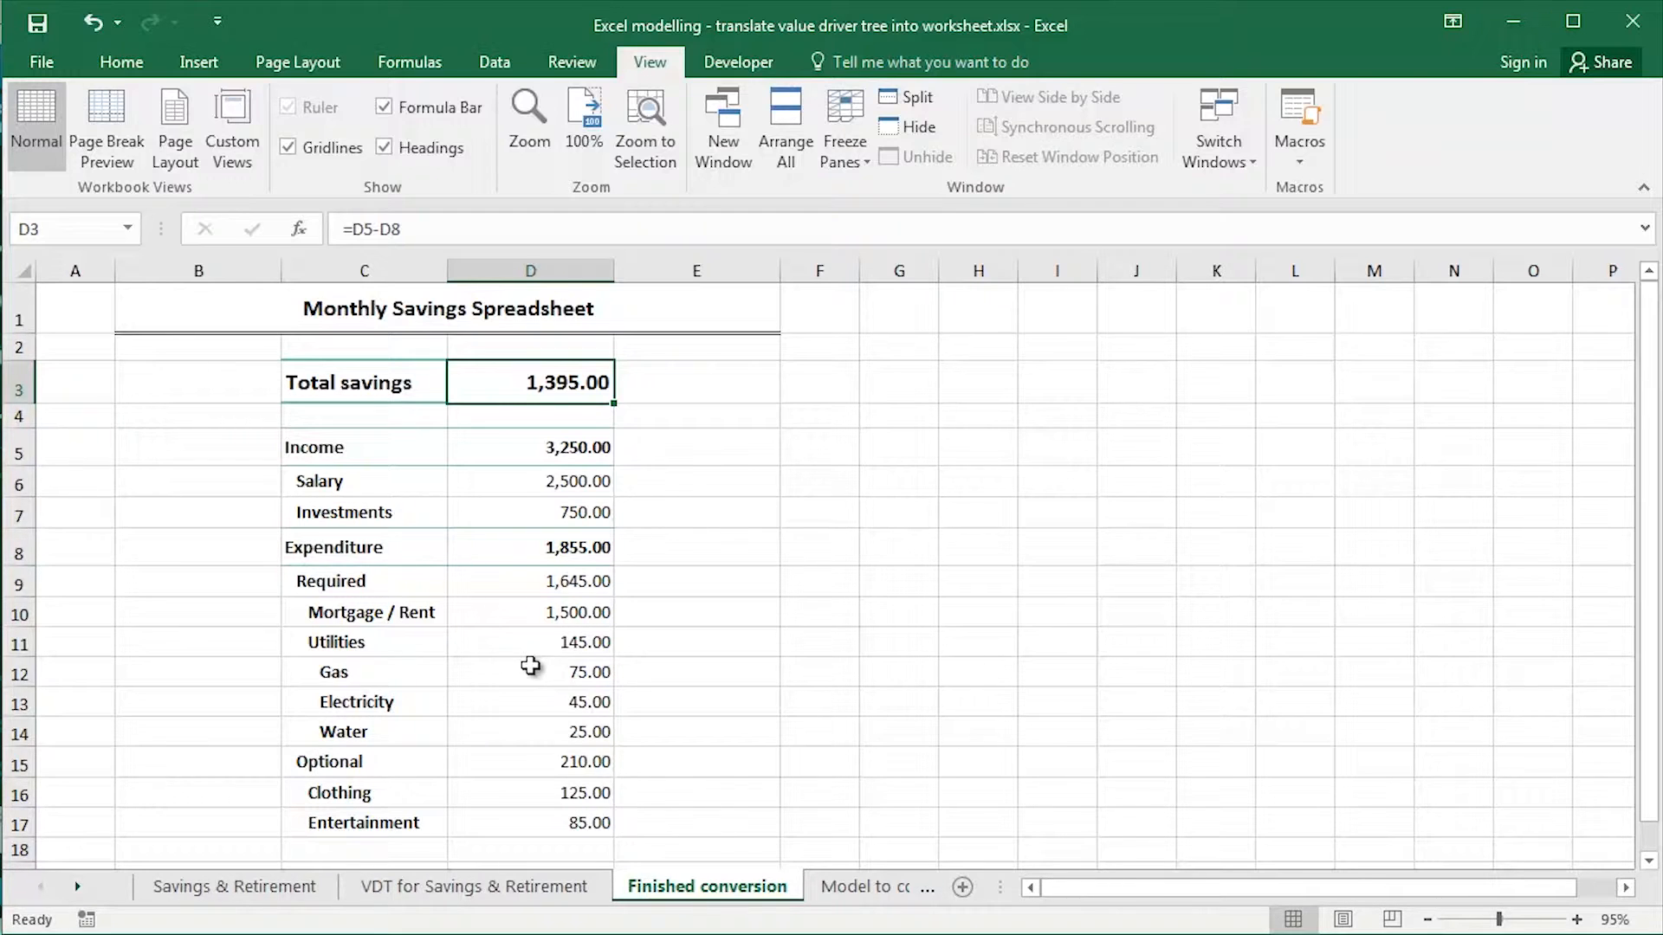
left_click(235, 886)
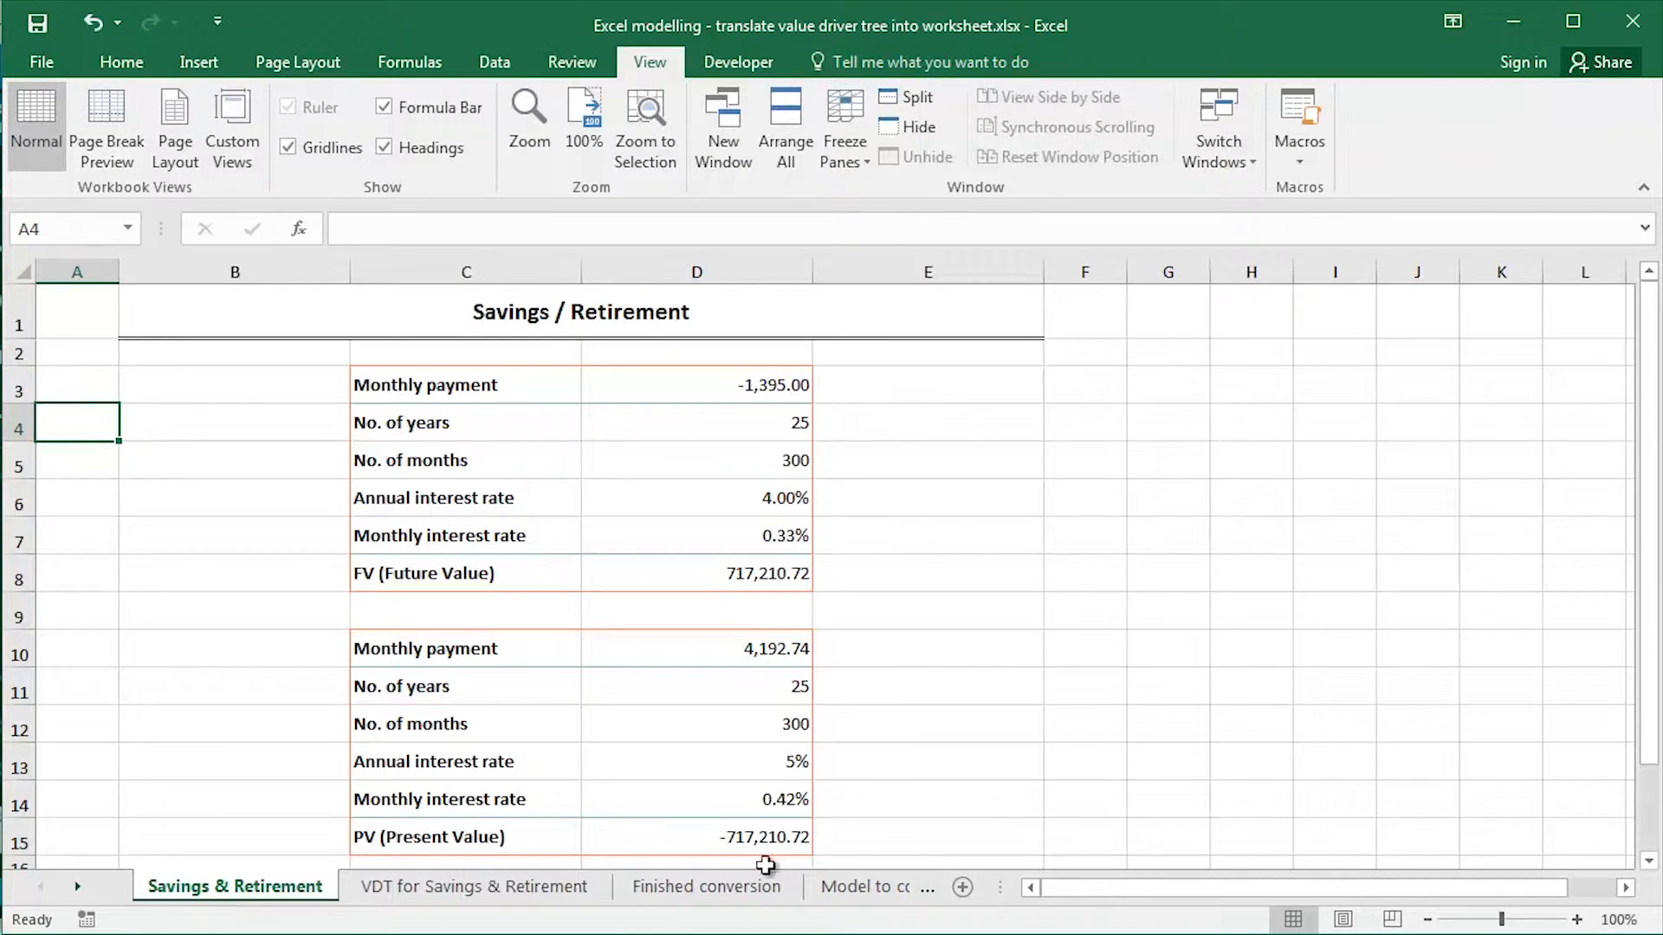
left_click(728, 887)
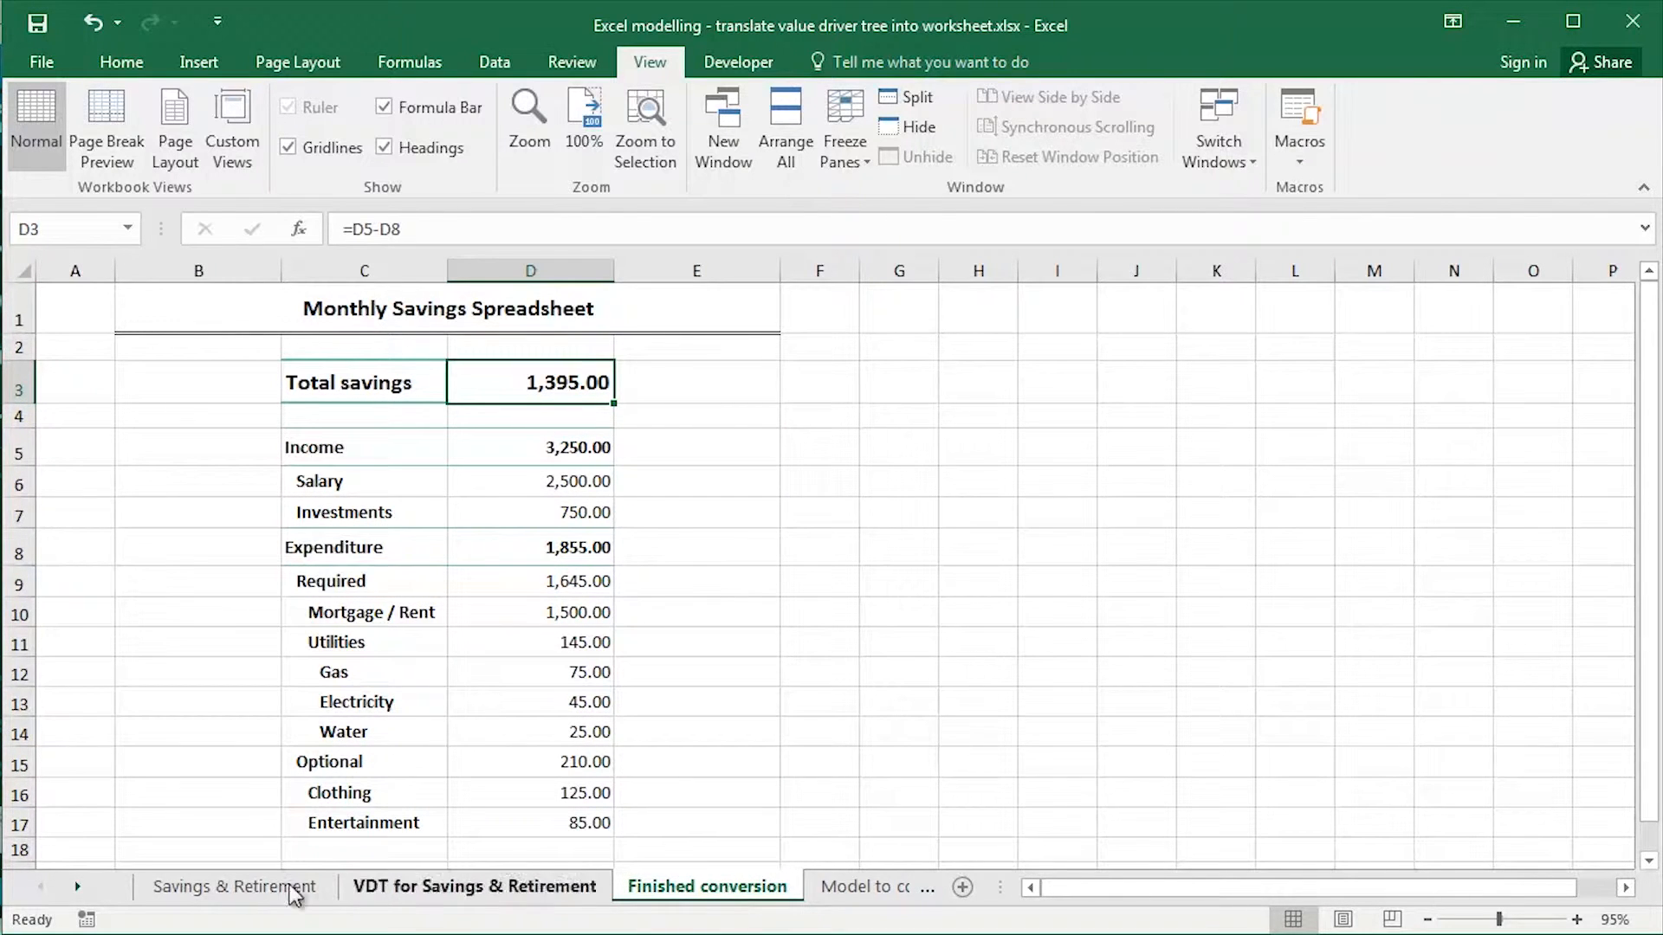
left_click(236, 888)
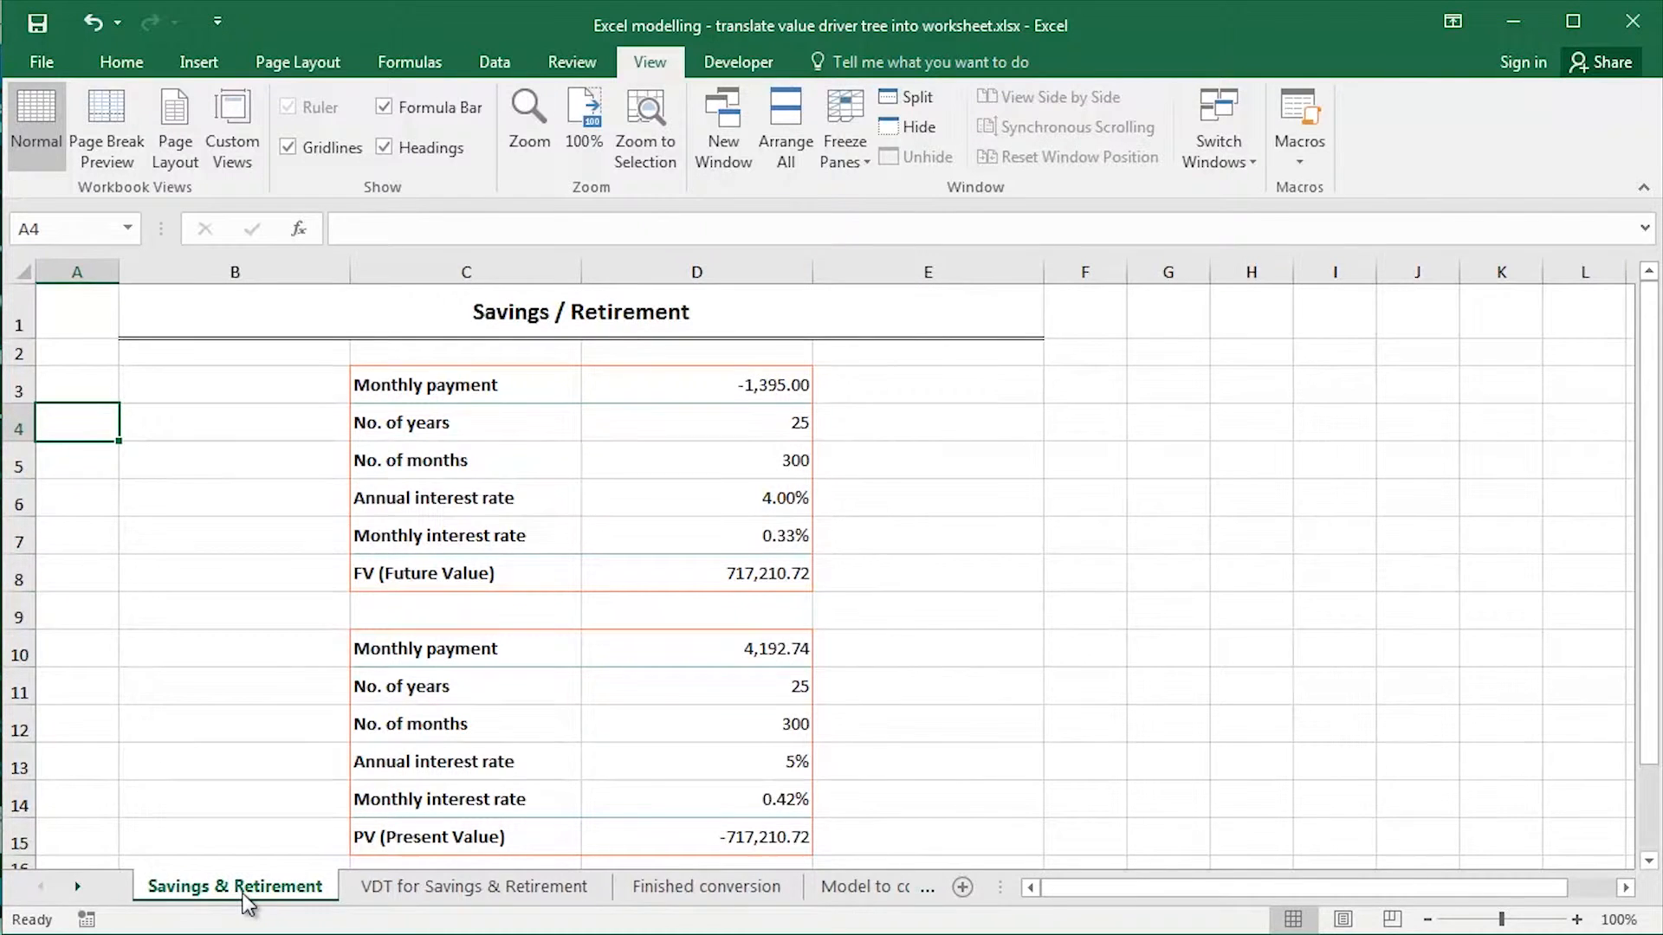
Review the D3 payment link, the FV formula in D8 and the PMT formula in D10 without changes
left_click(714, 394)
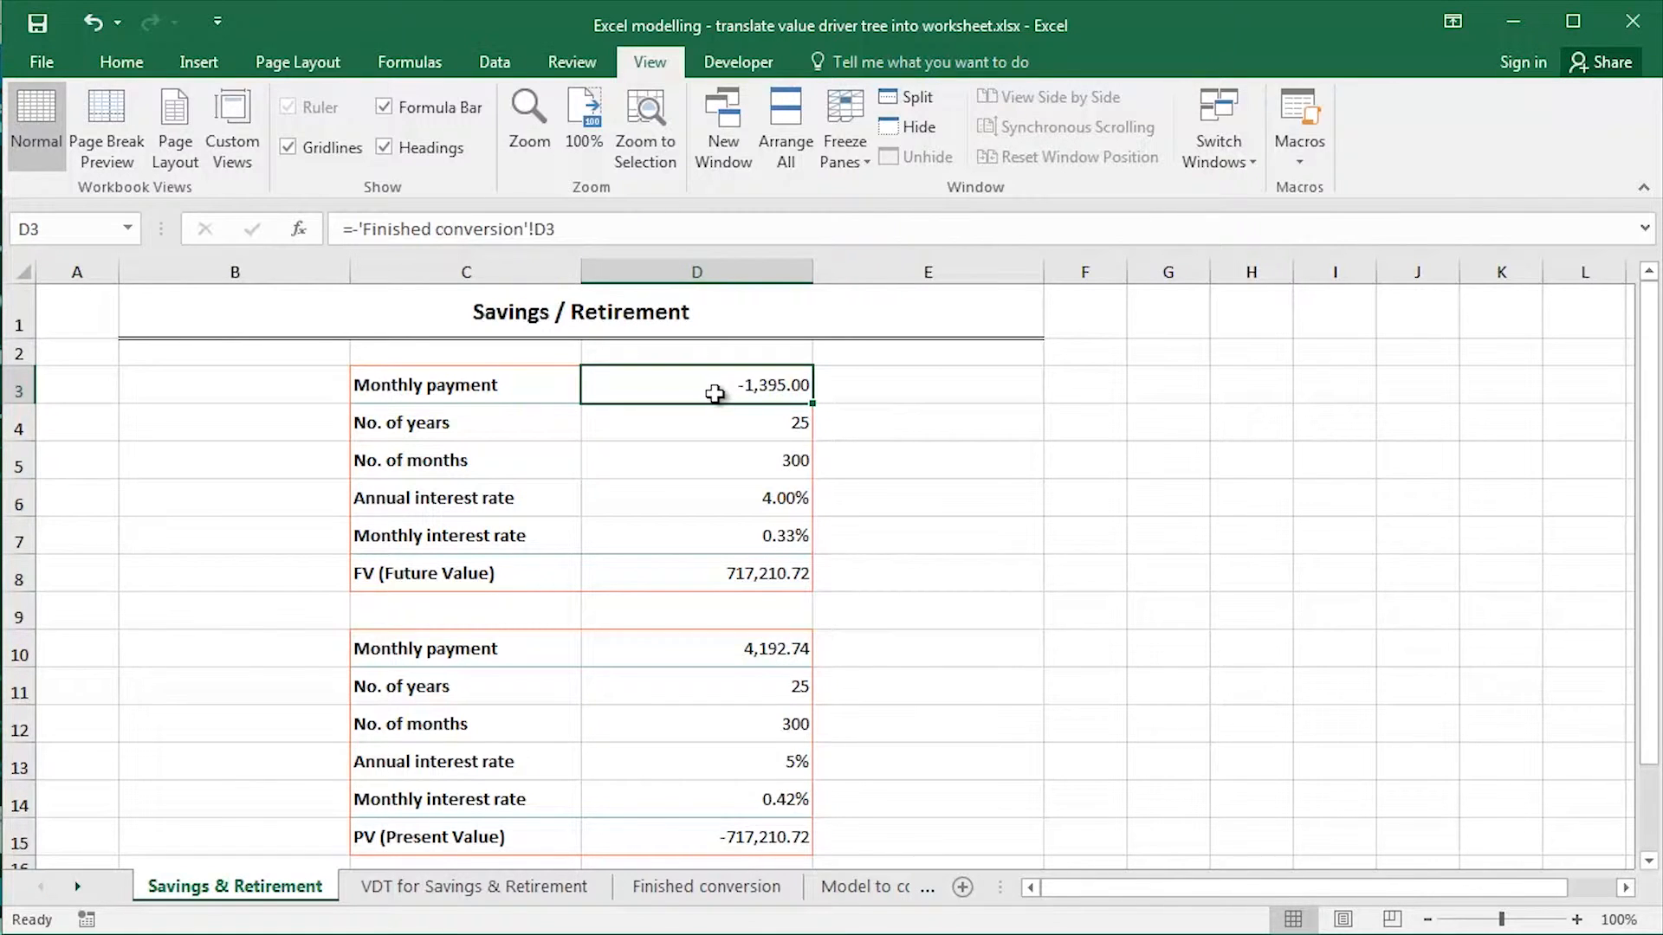
left_click(697, 573)
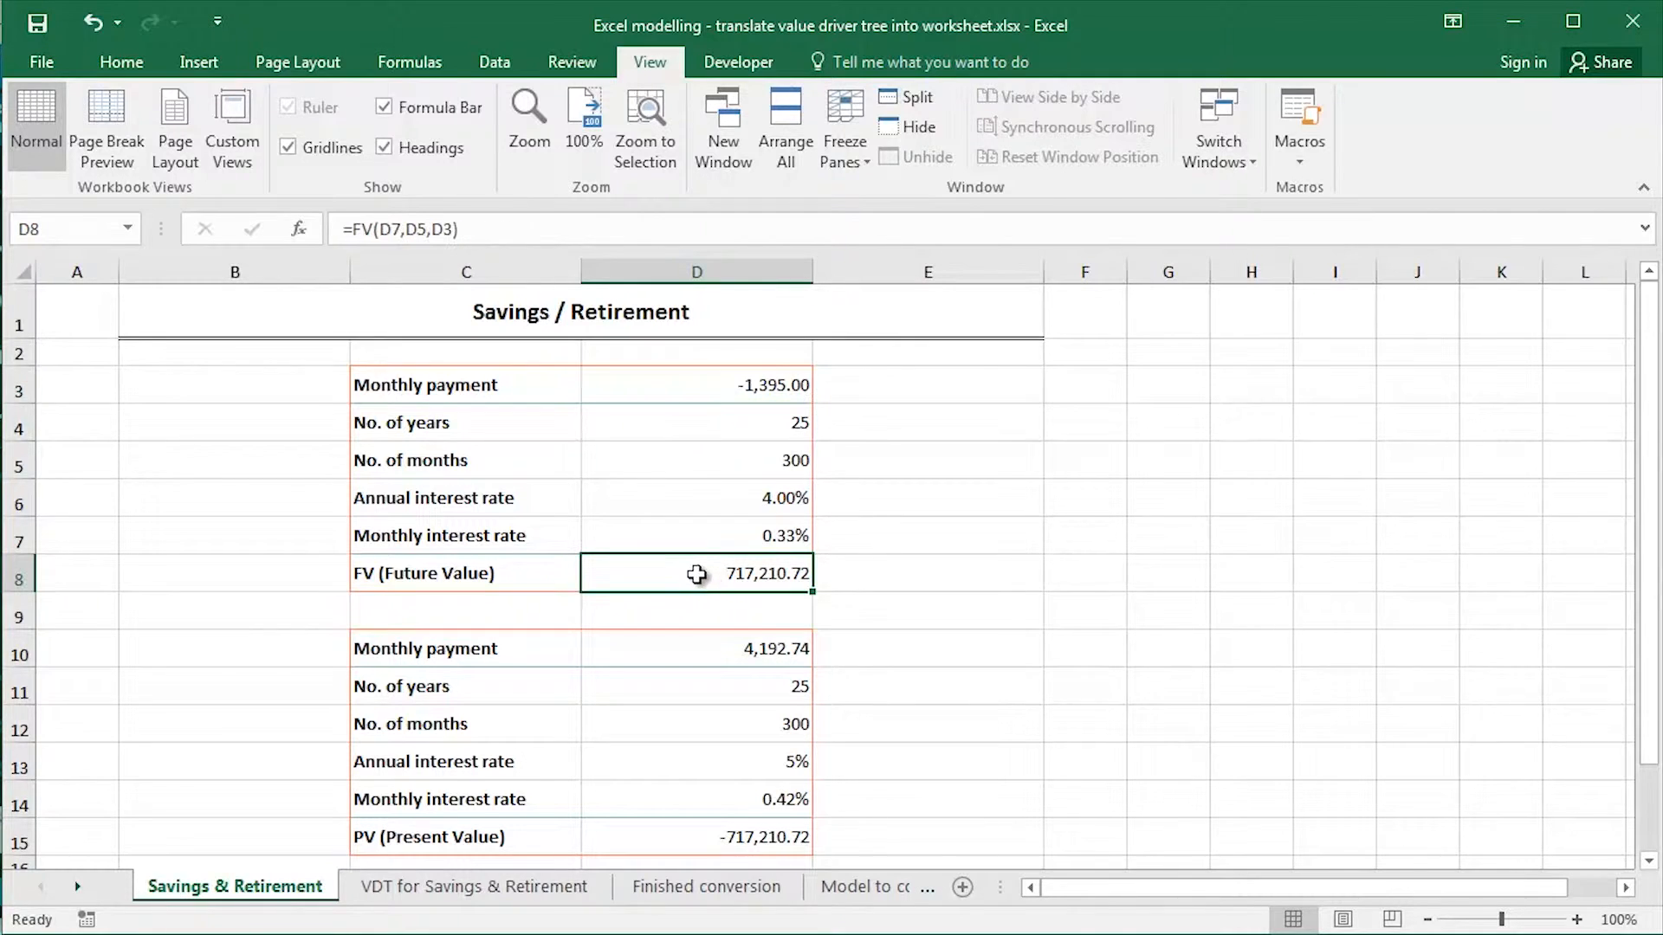
double_click(708, 572)
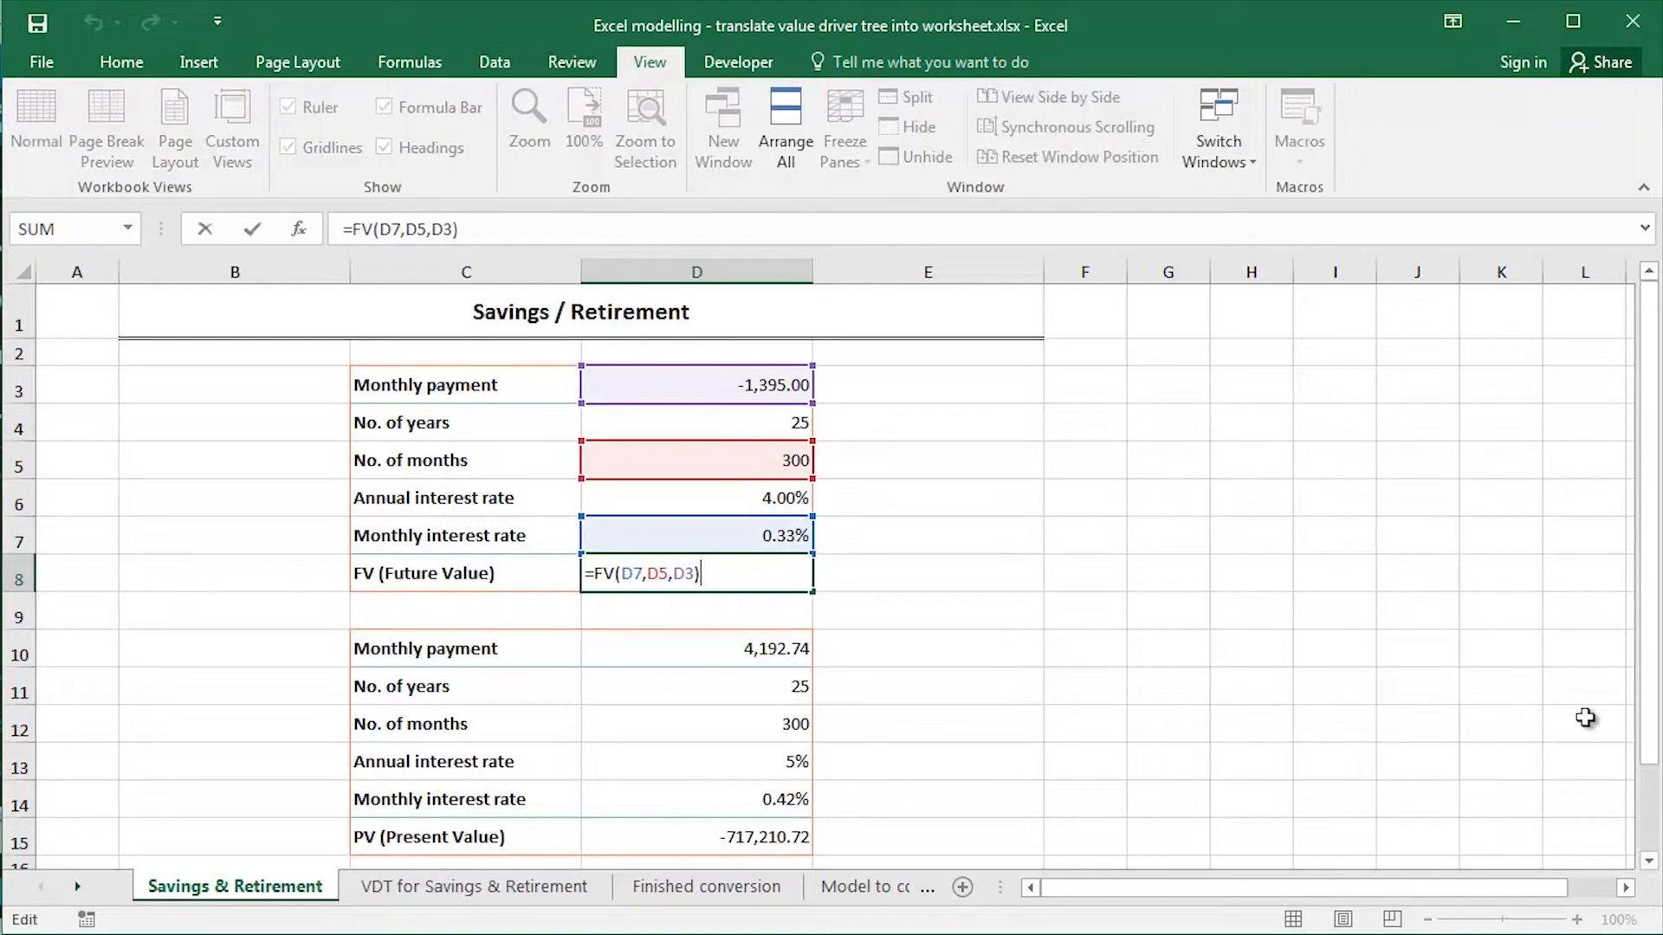
key("Return")
key("Return")
key("F2")
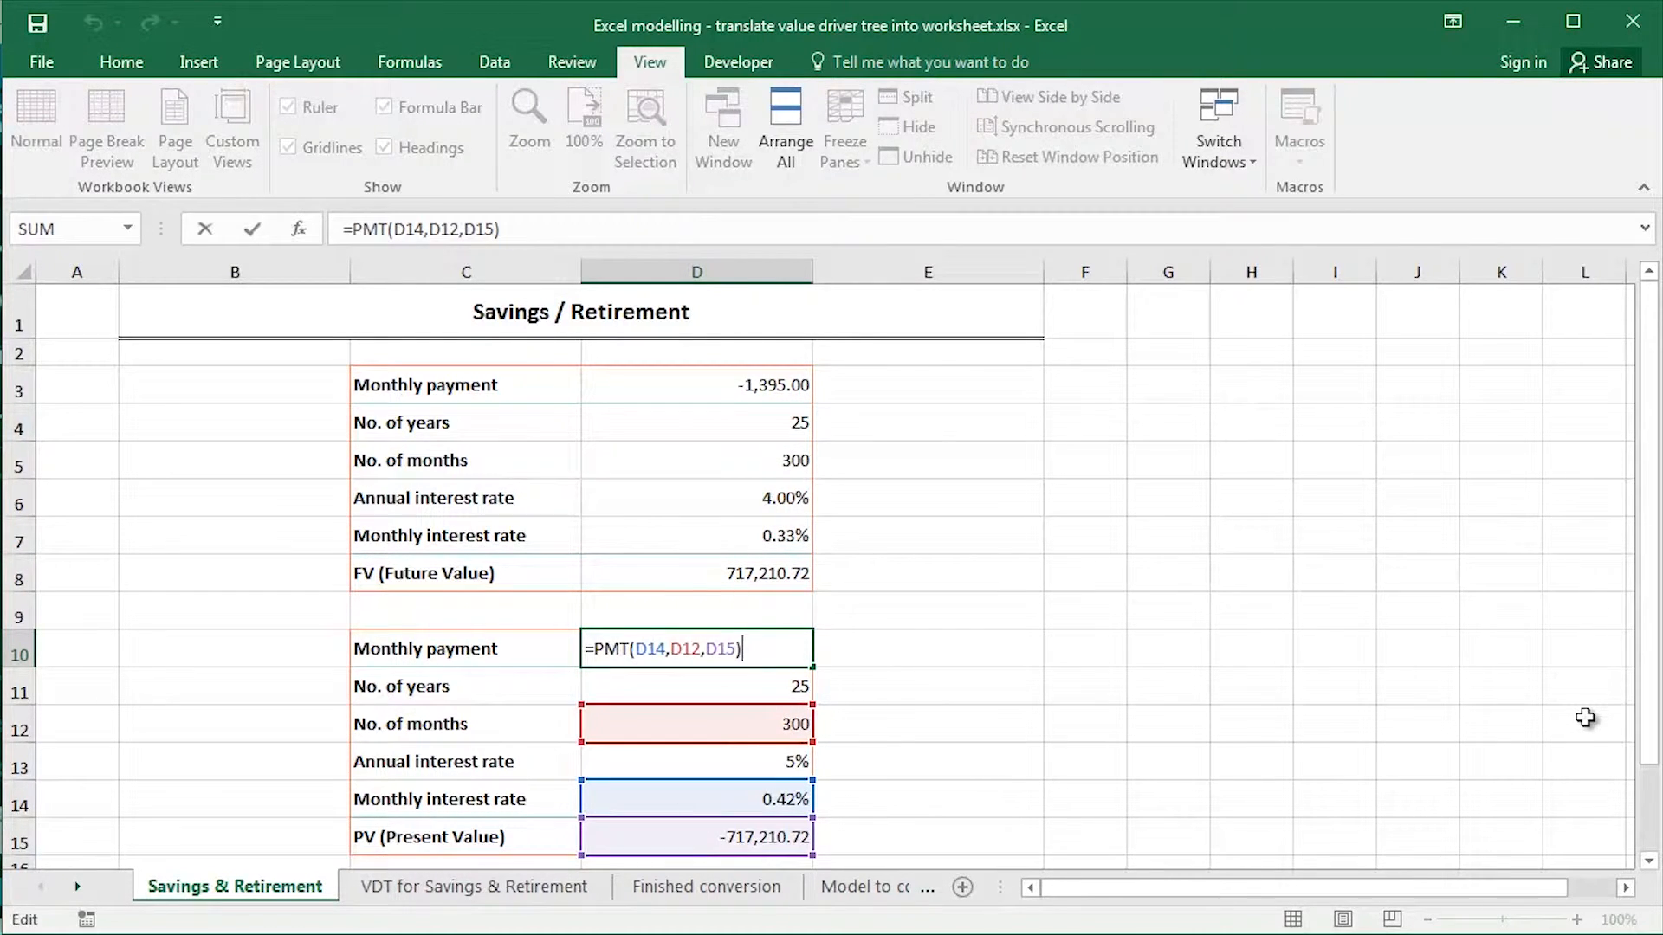
key("Return")
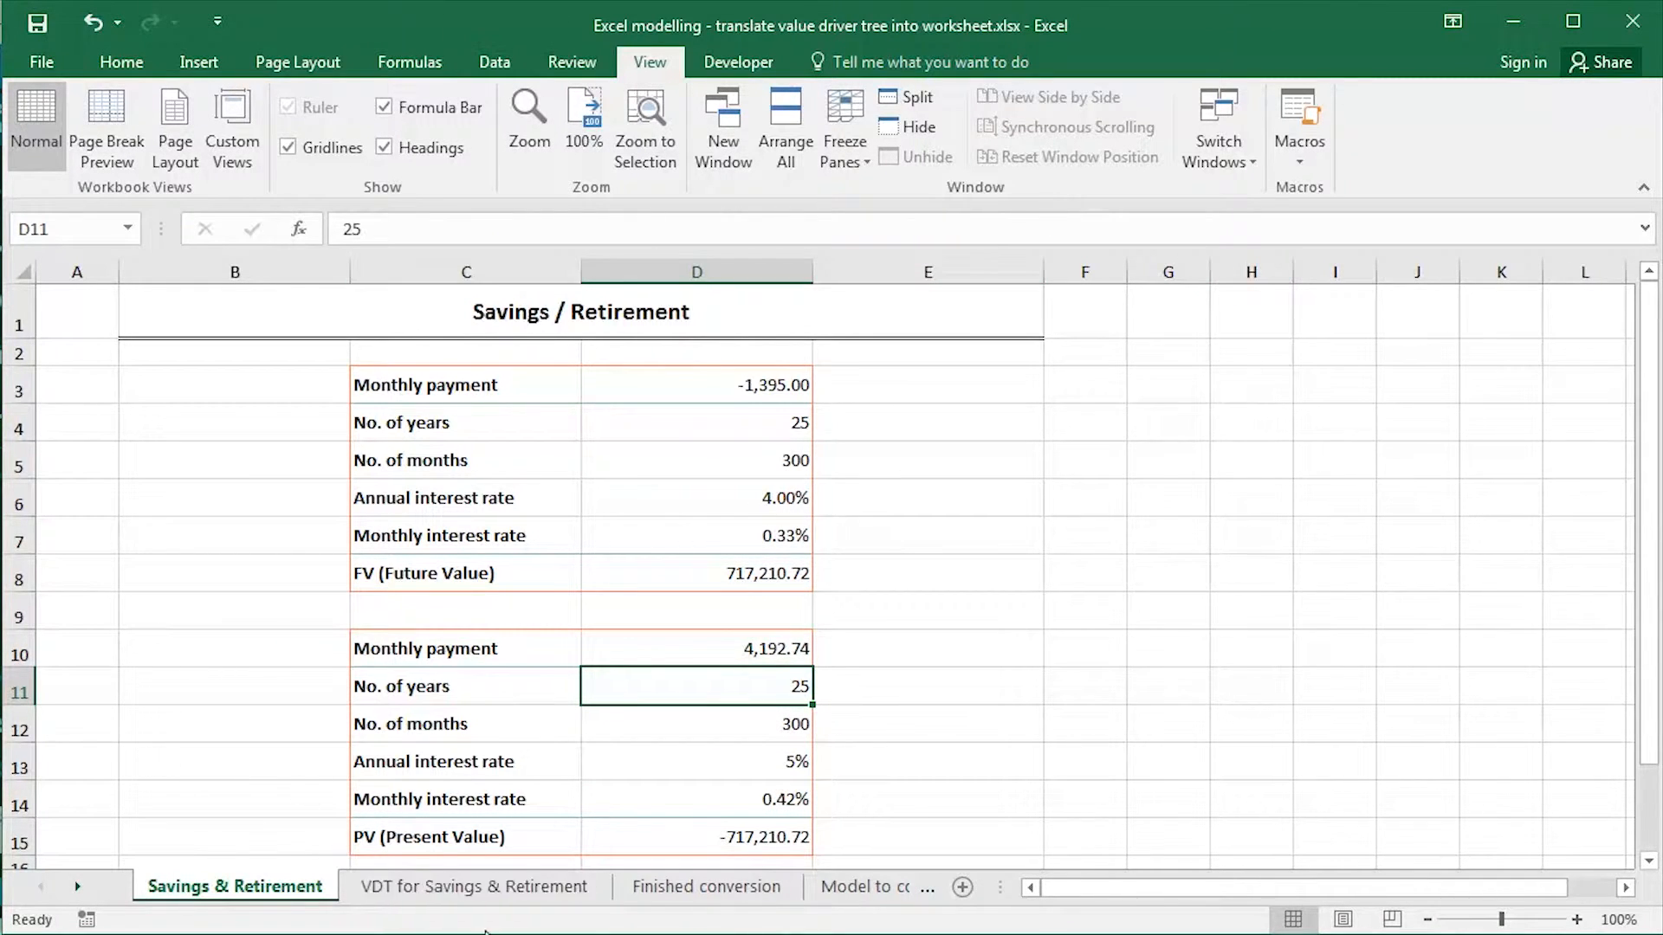
Compare the future value table C3:D8 against the VDT for Savings & Retirement diagram
left_click(472, 887)
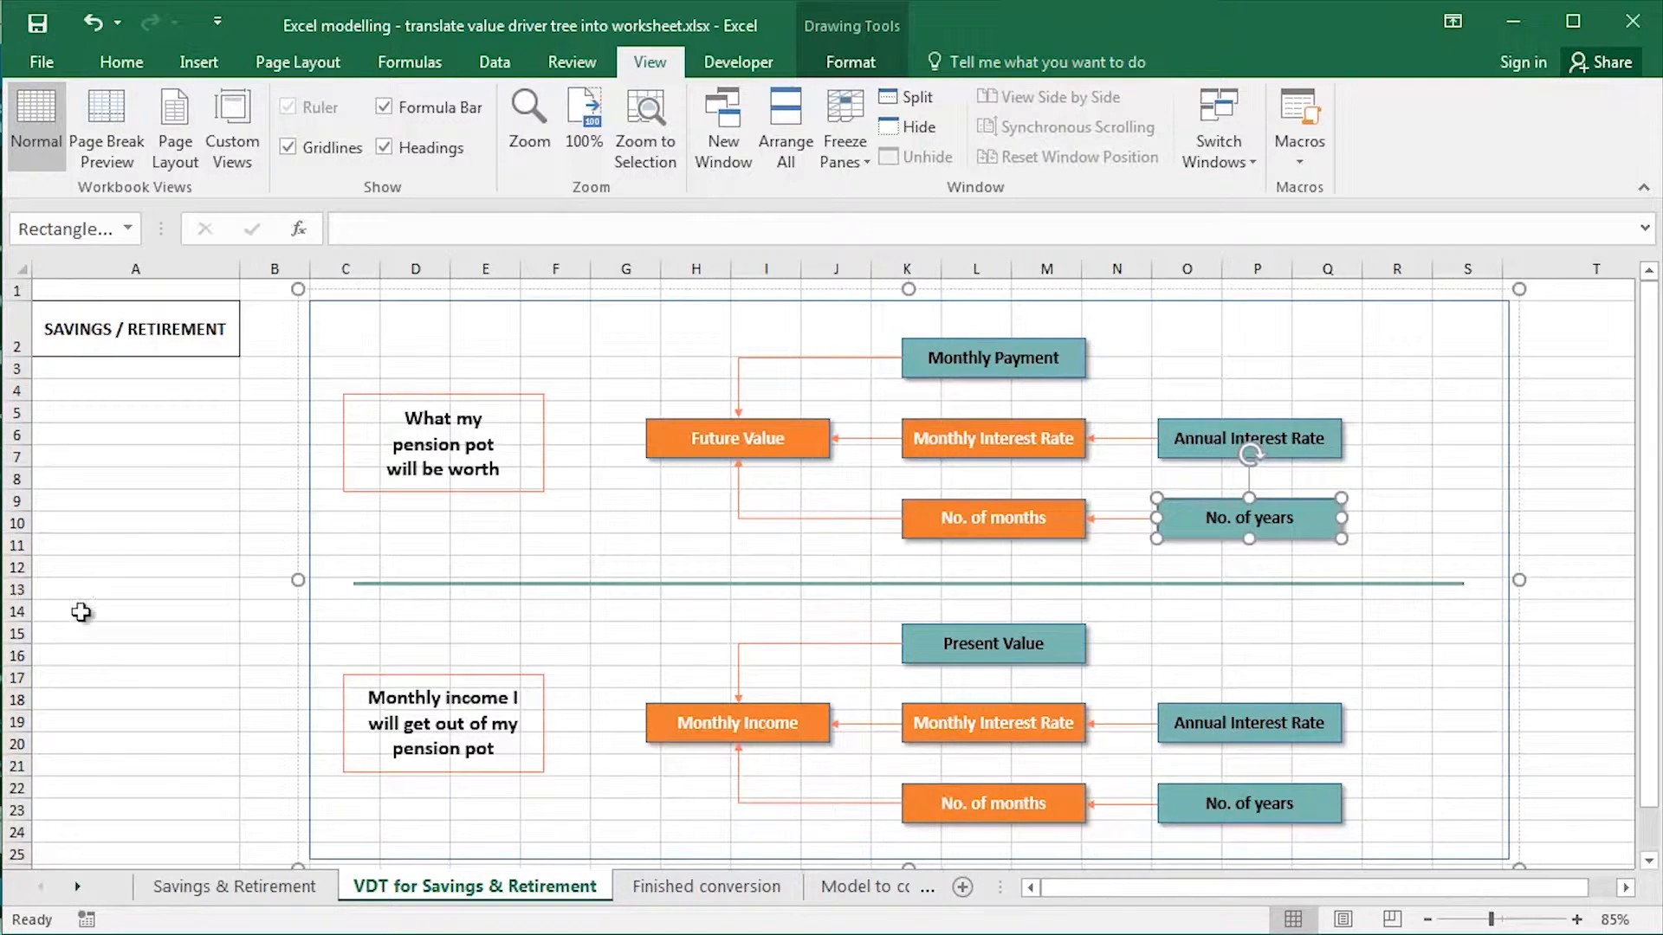
left_click(182, 415)
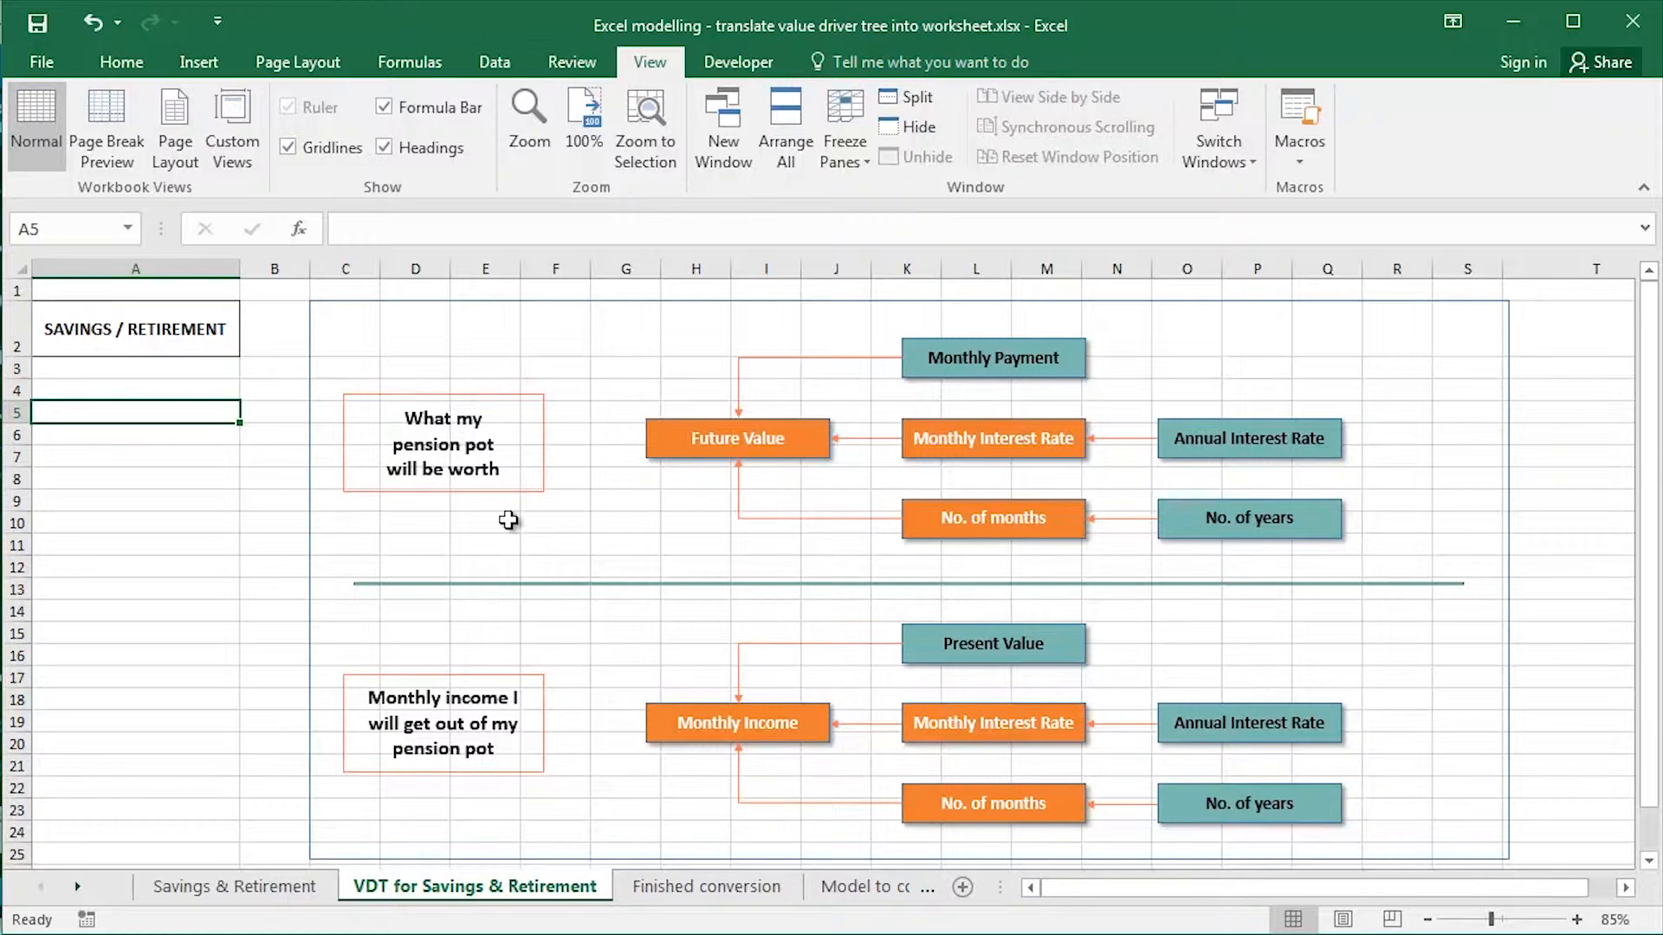
left_click(234, 886)
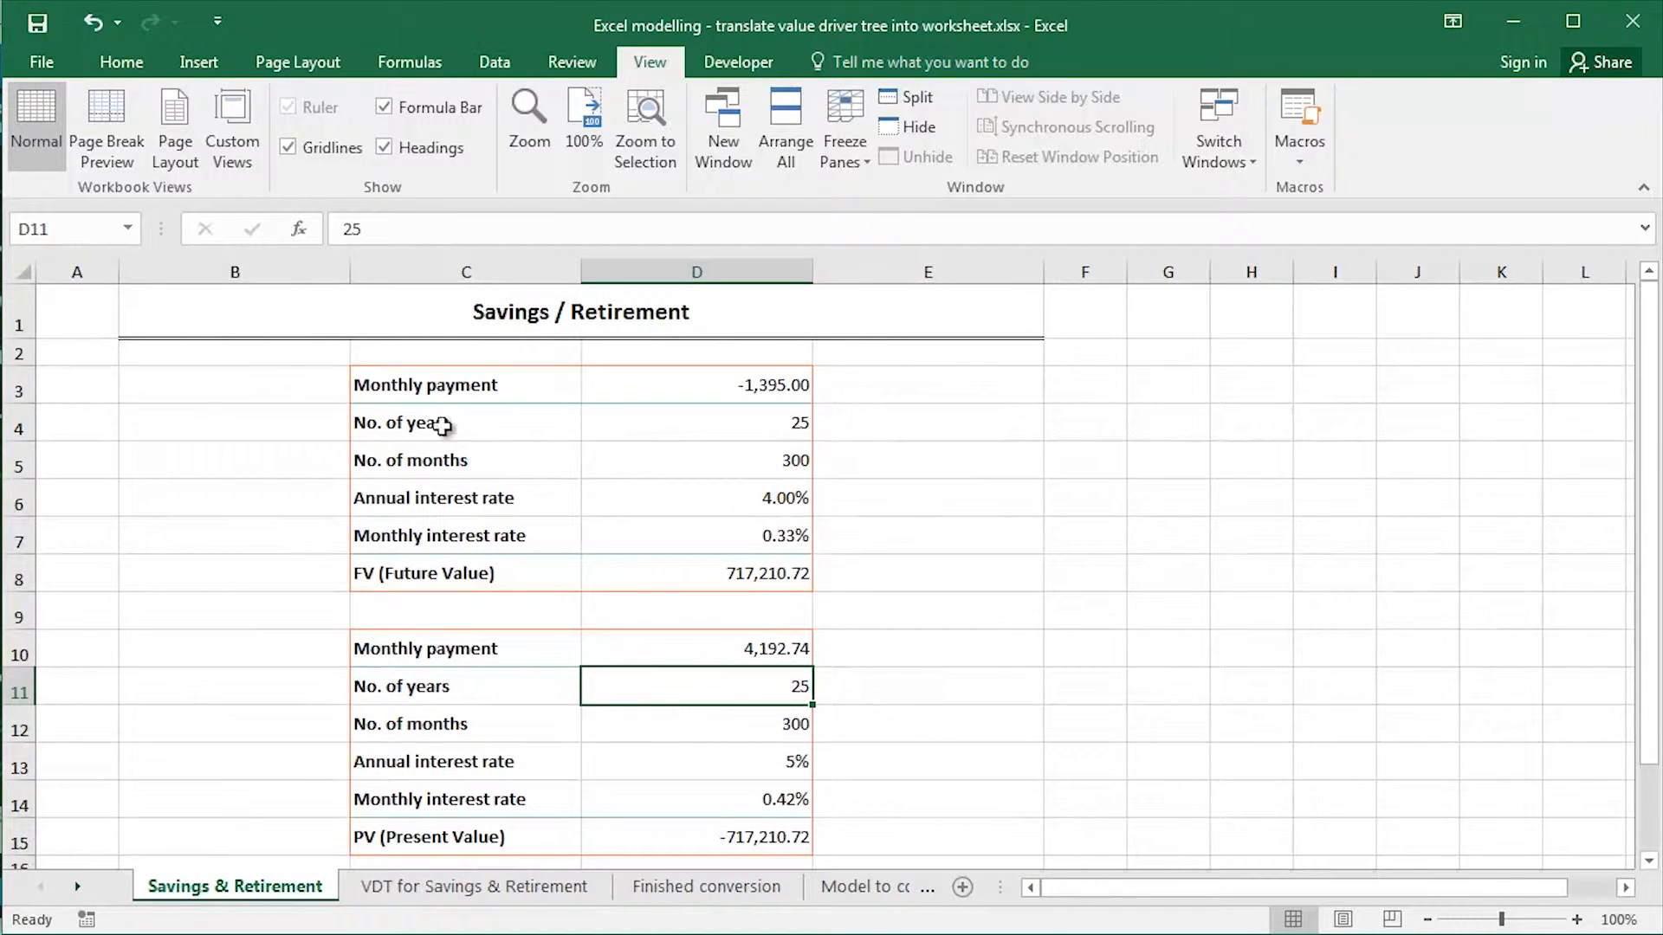
left_click_drag(428, 386, 716, 567)
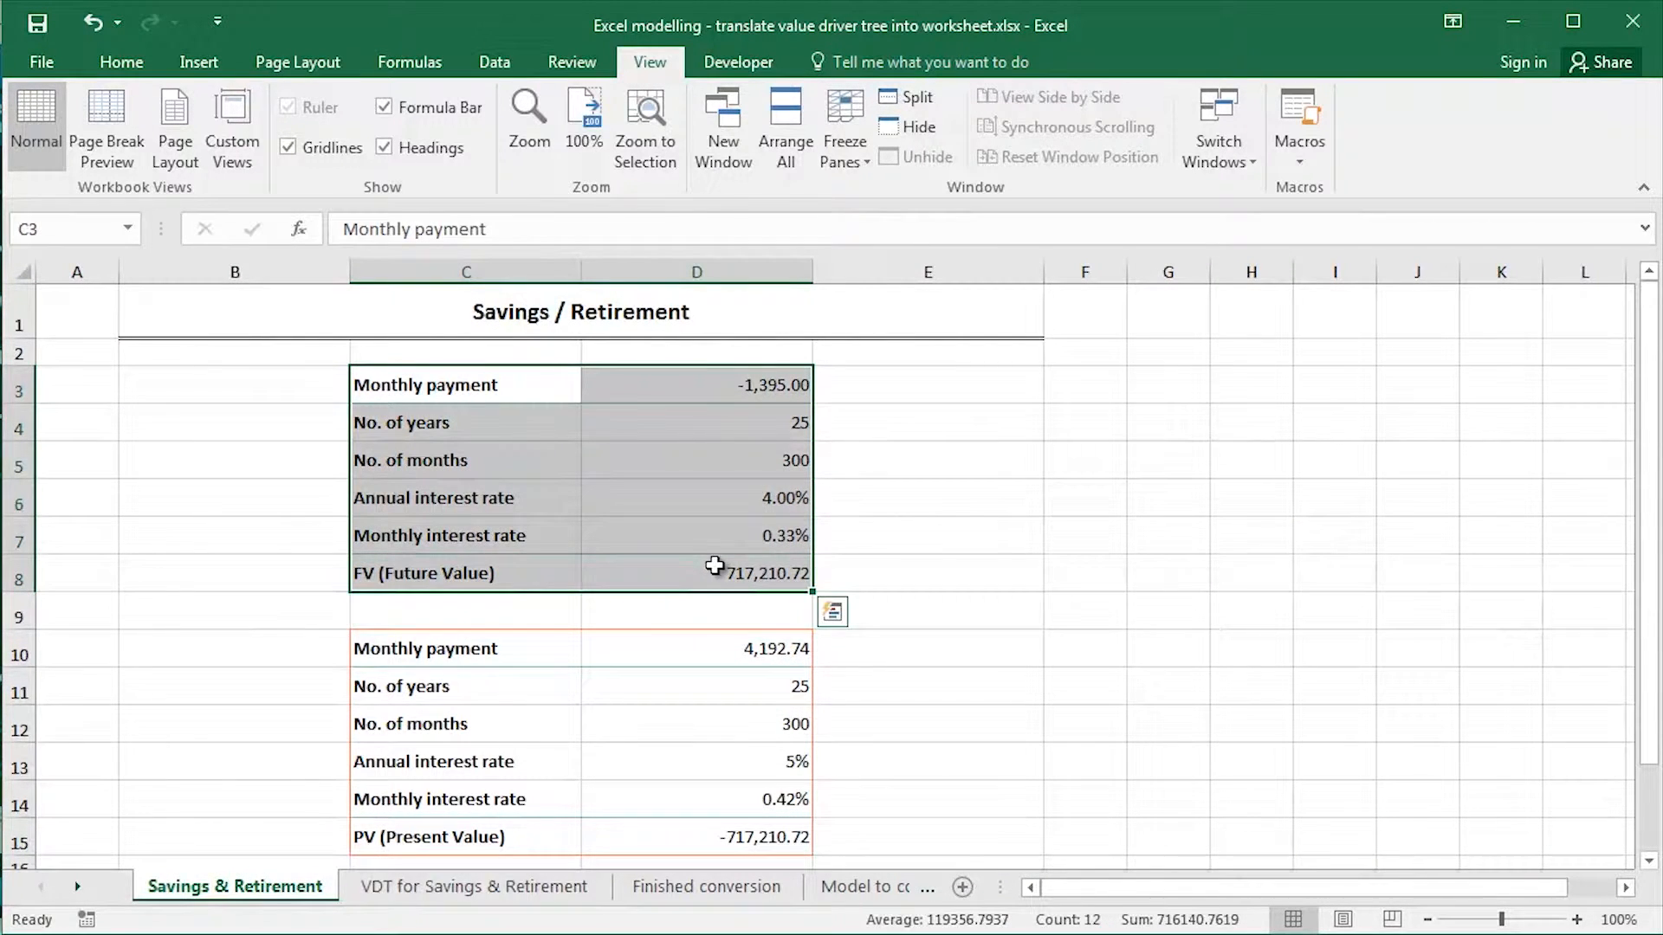
left_click(474, 887)
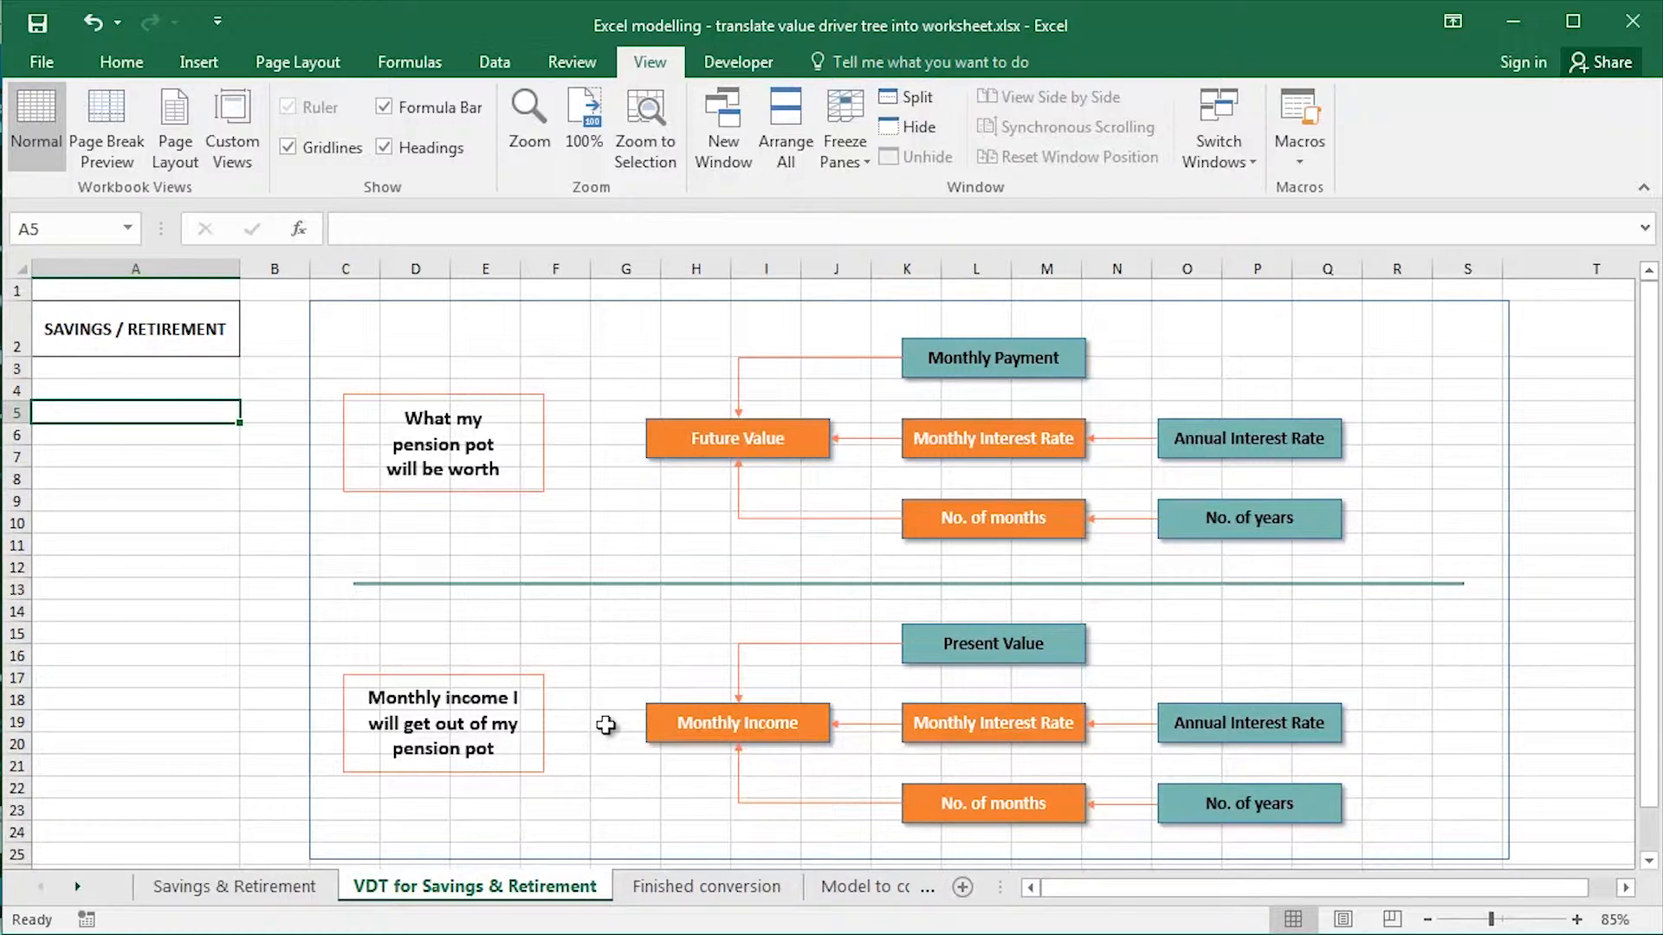
Compare the present value table C10:D15 against the VDT diagram, ending on the VDT sheet
left_click(234, 886)
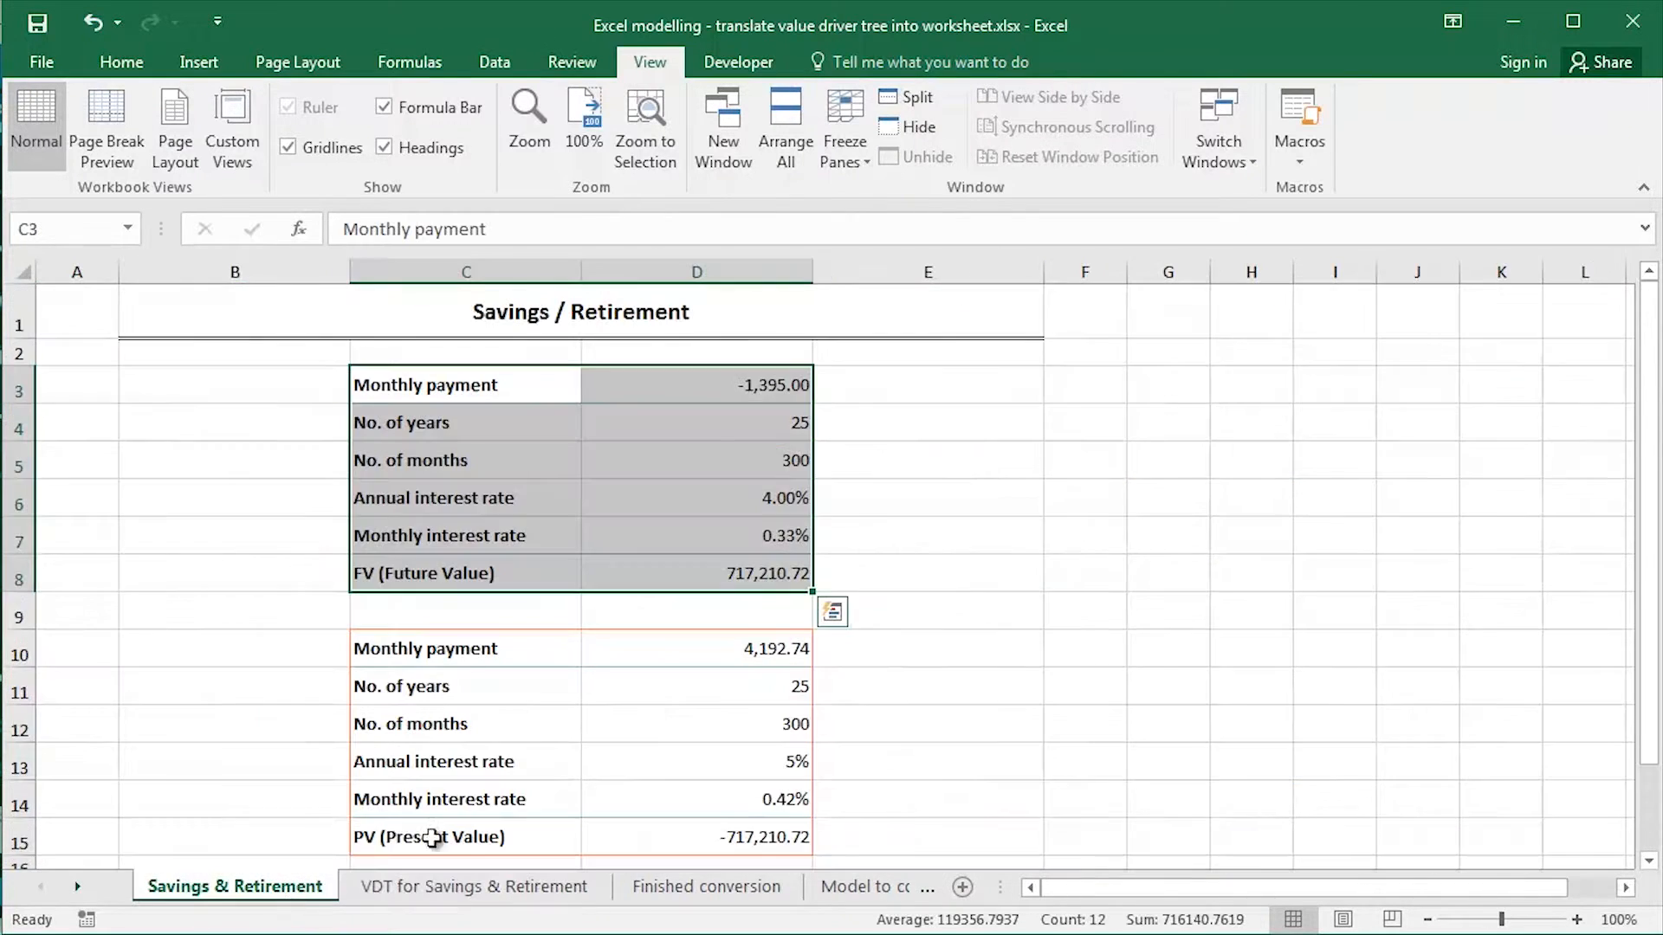
left_click_drag(471, 650, 731, 832)
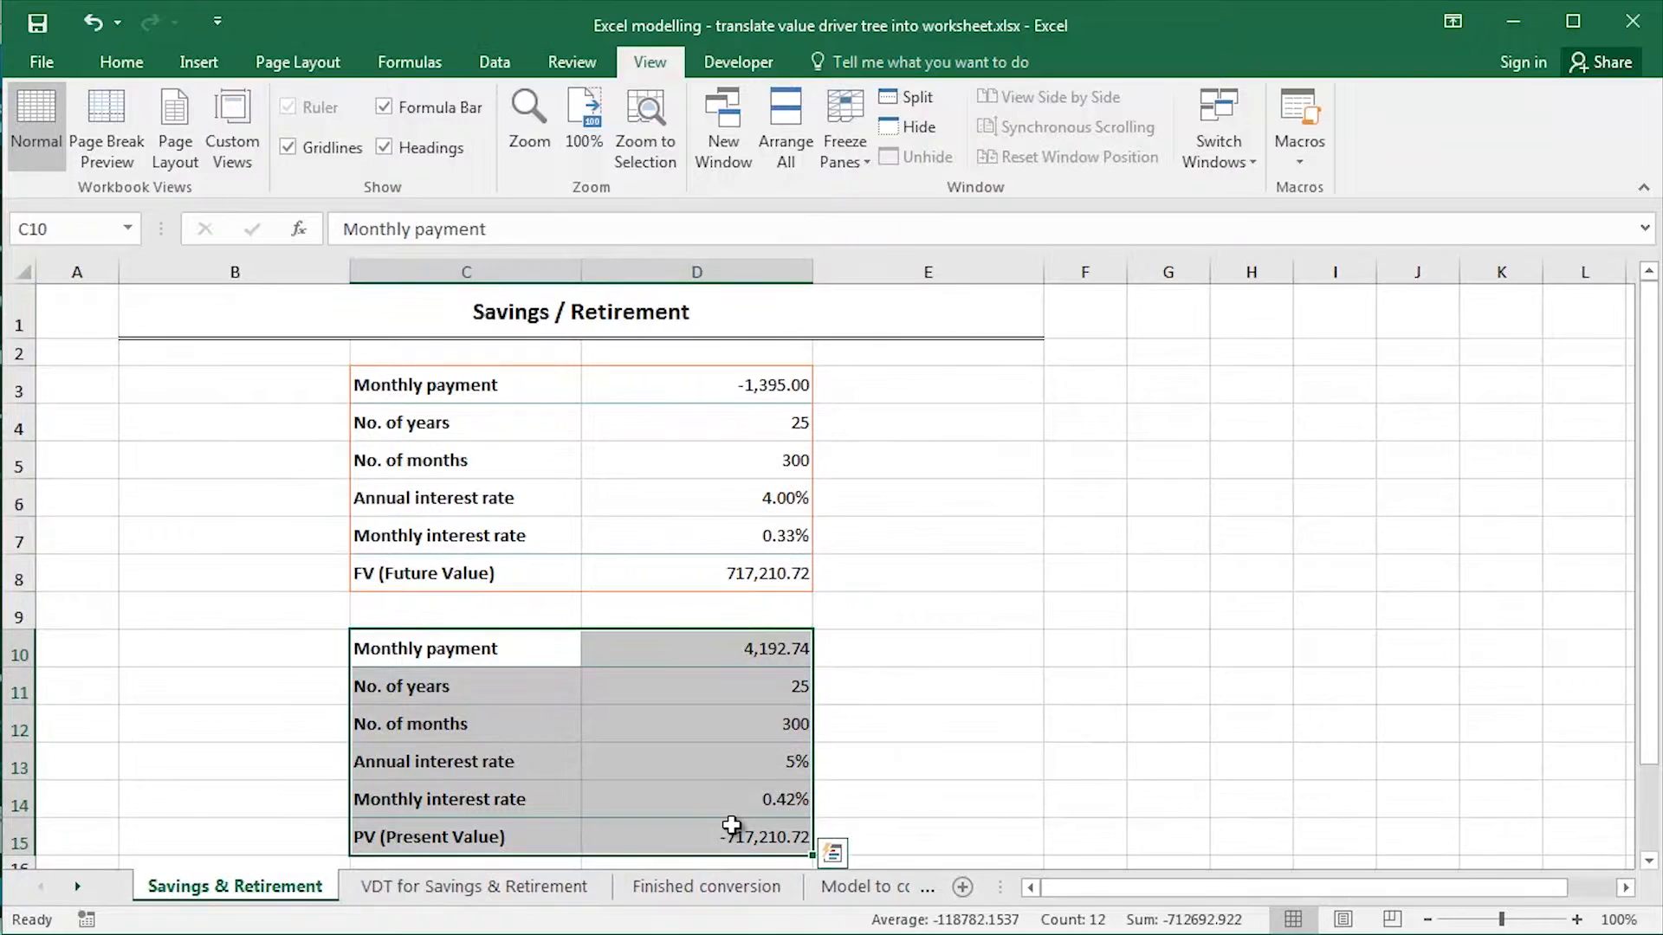
left_click(232, 502)
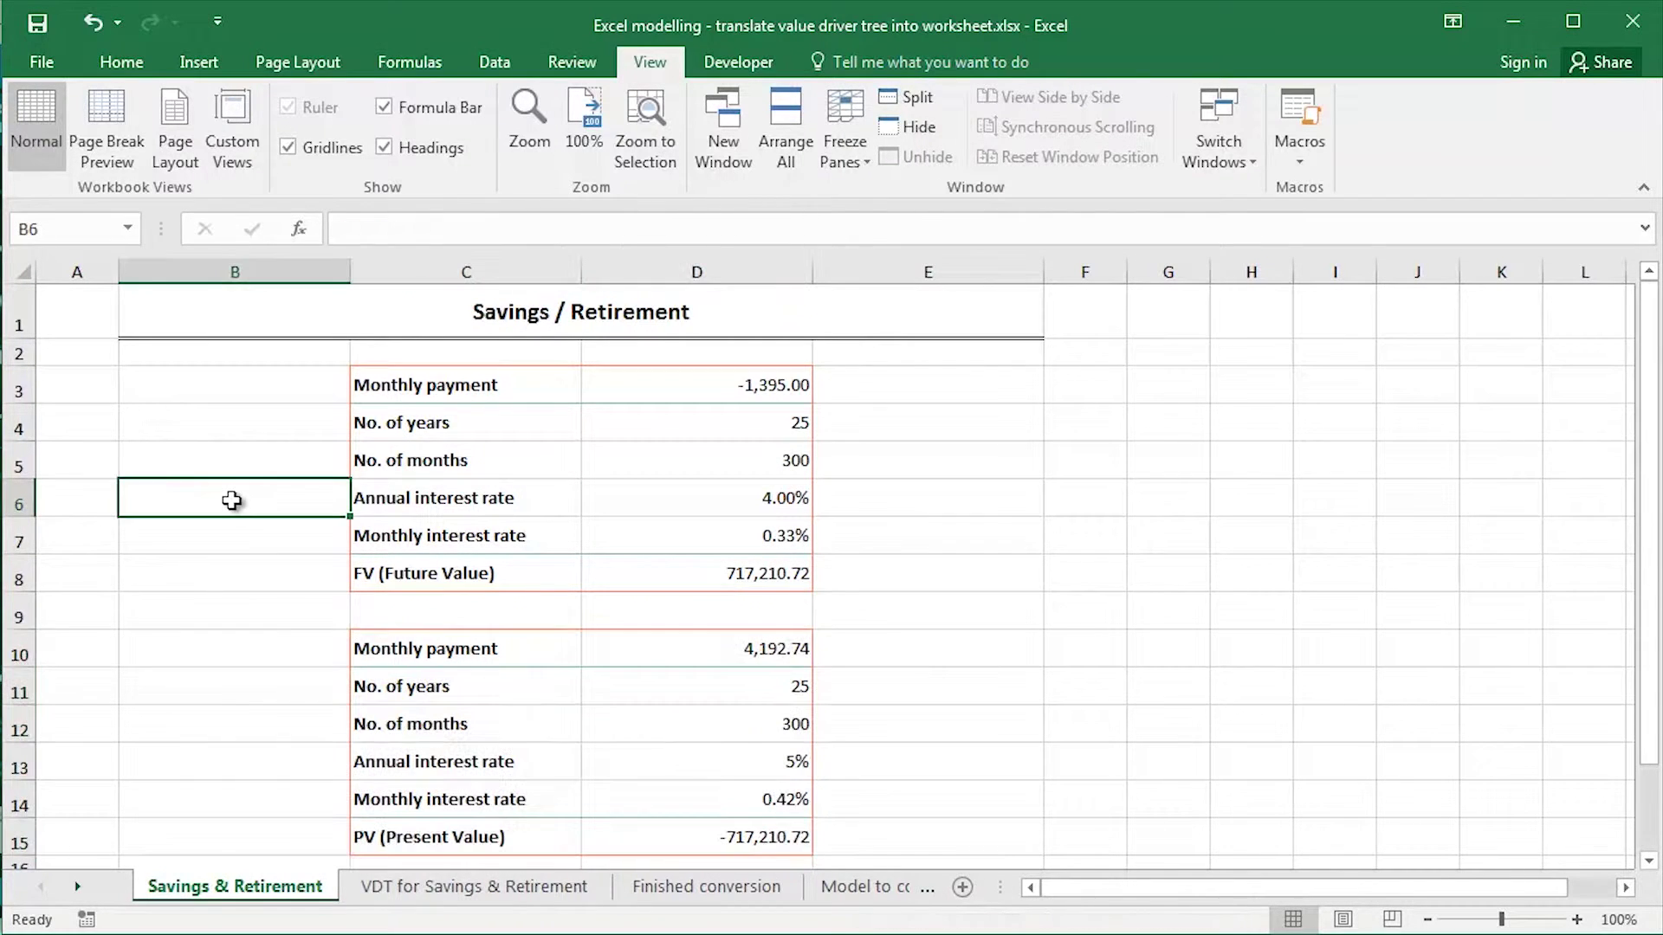
left_click(441, 889)
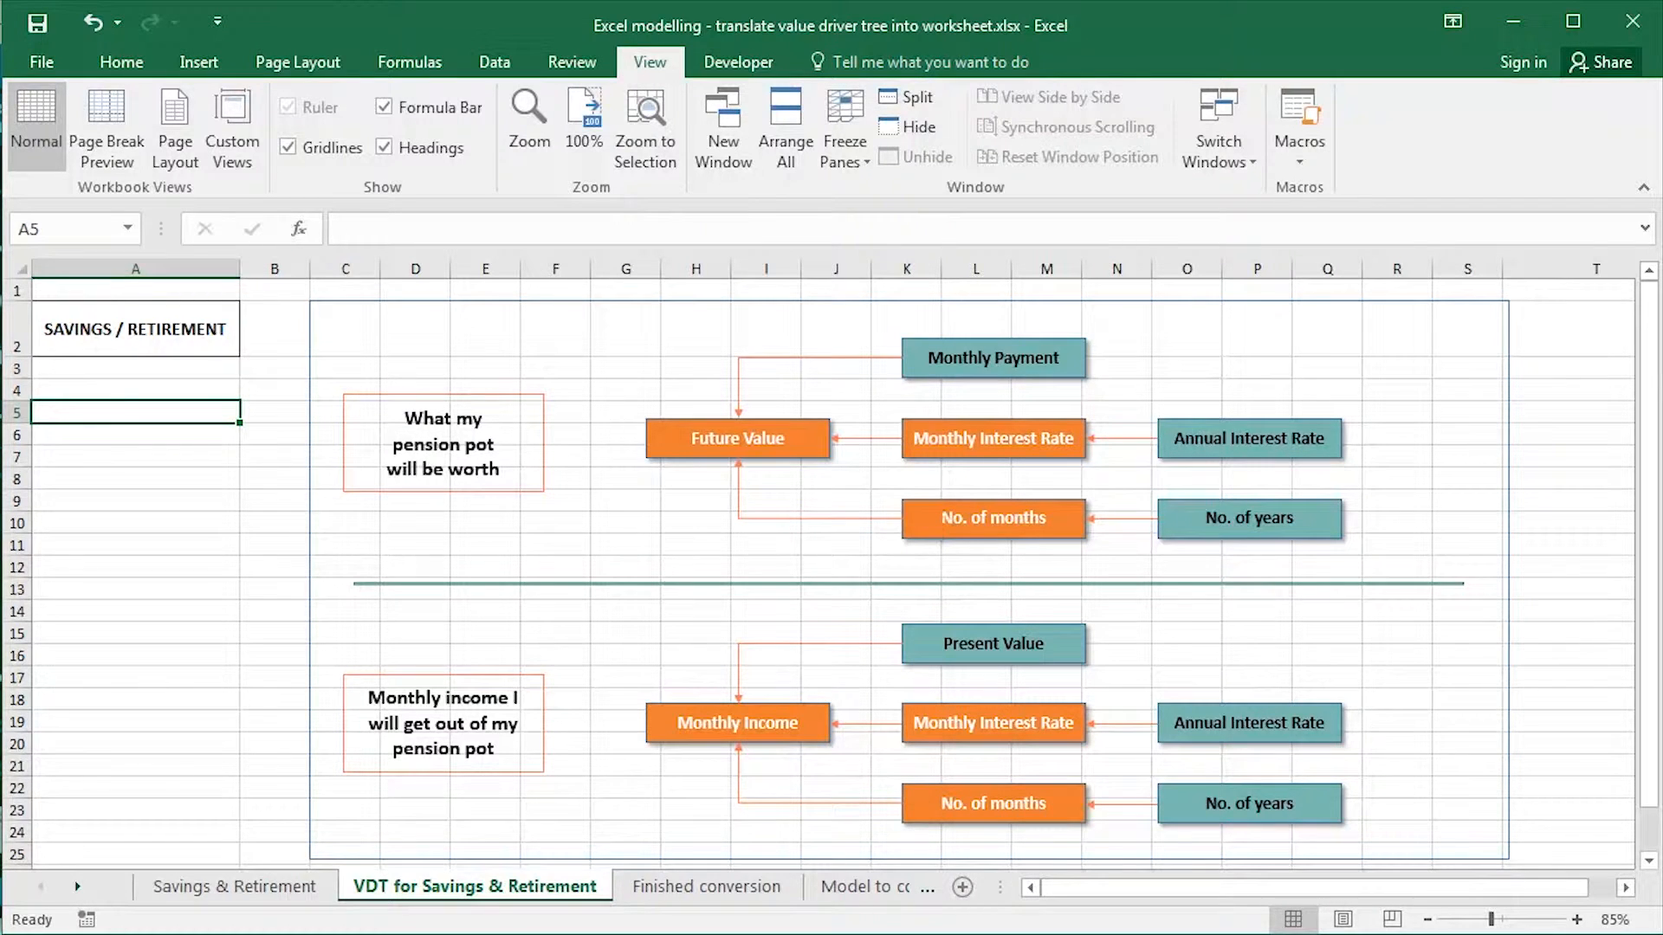
Review the years, months and interest rate inputs D4–D7 on the Savings & Retirement sheet
left_click(235, 887)
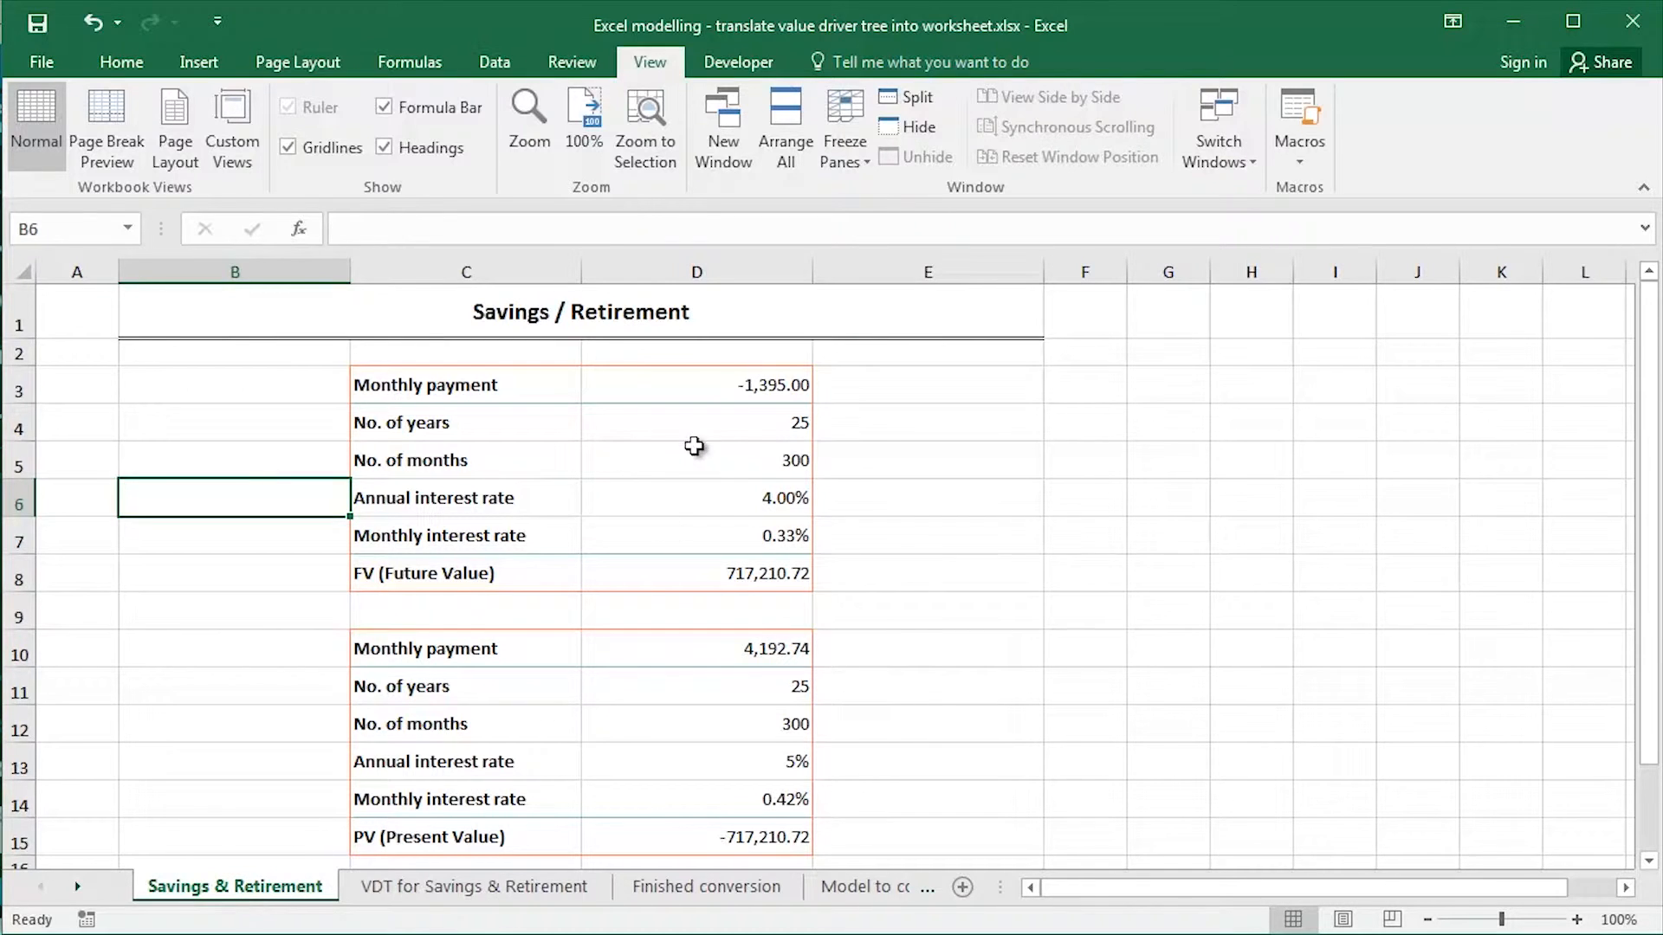
left_click(711, 422)
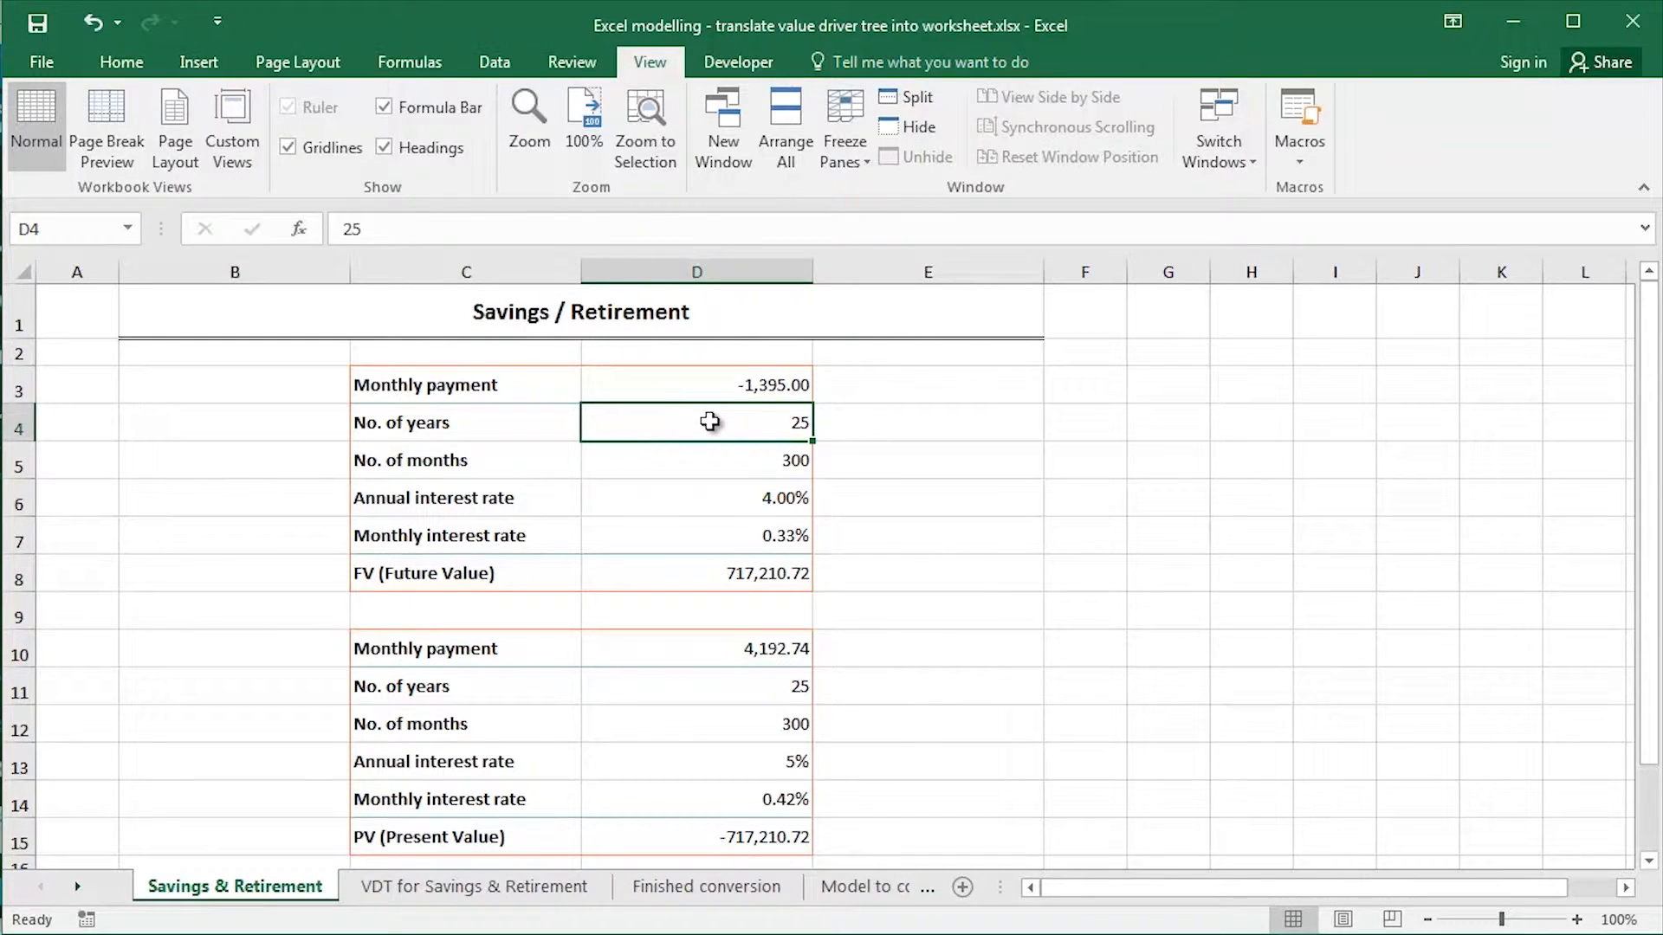
key("Down")
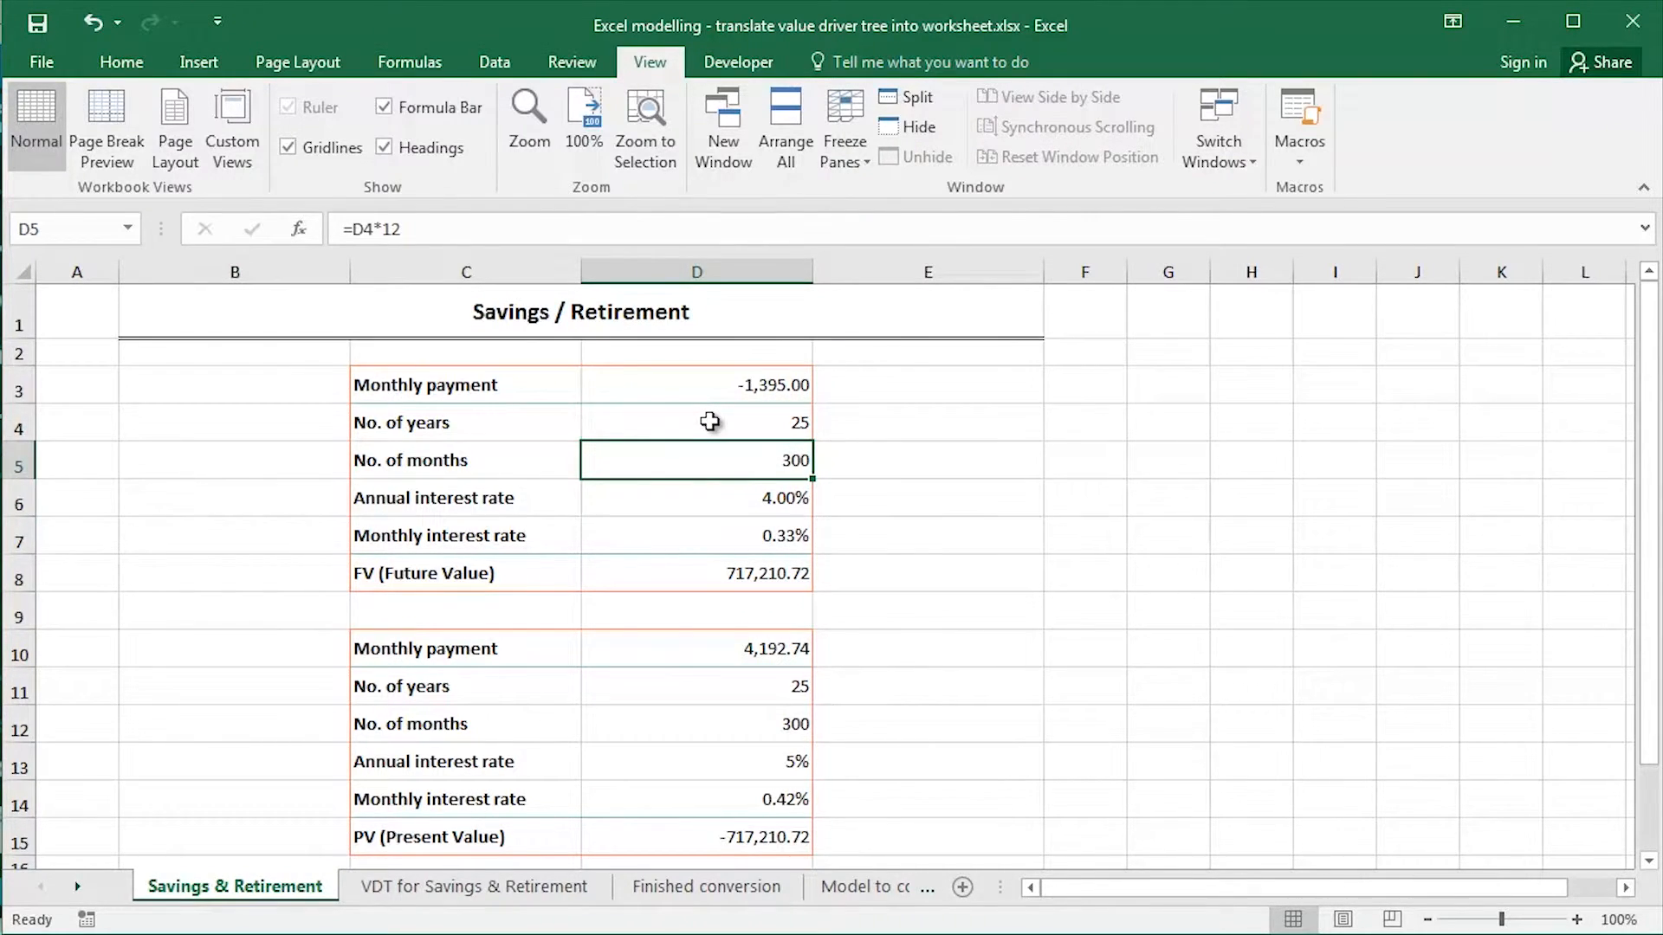
key("Down")
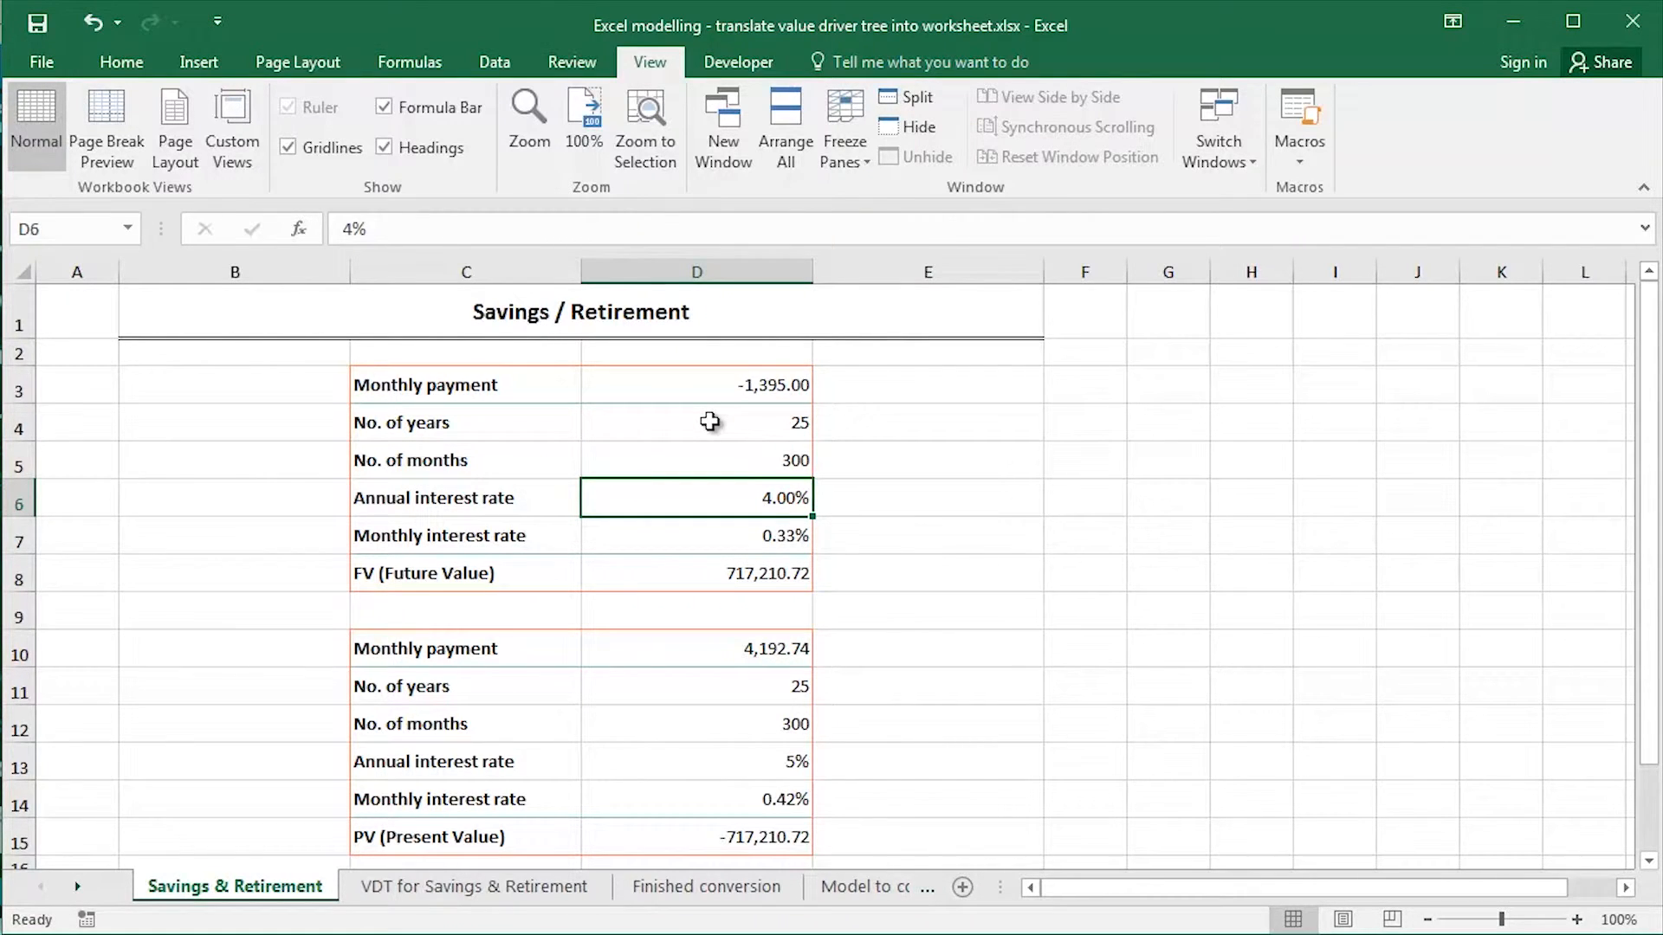
key("Down")
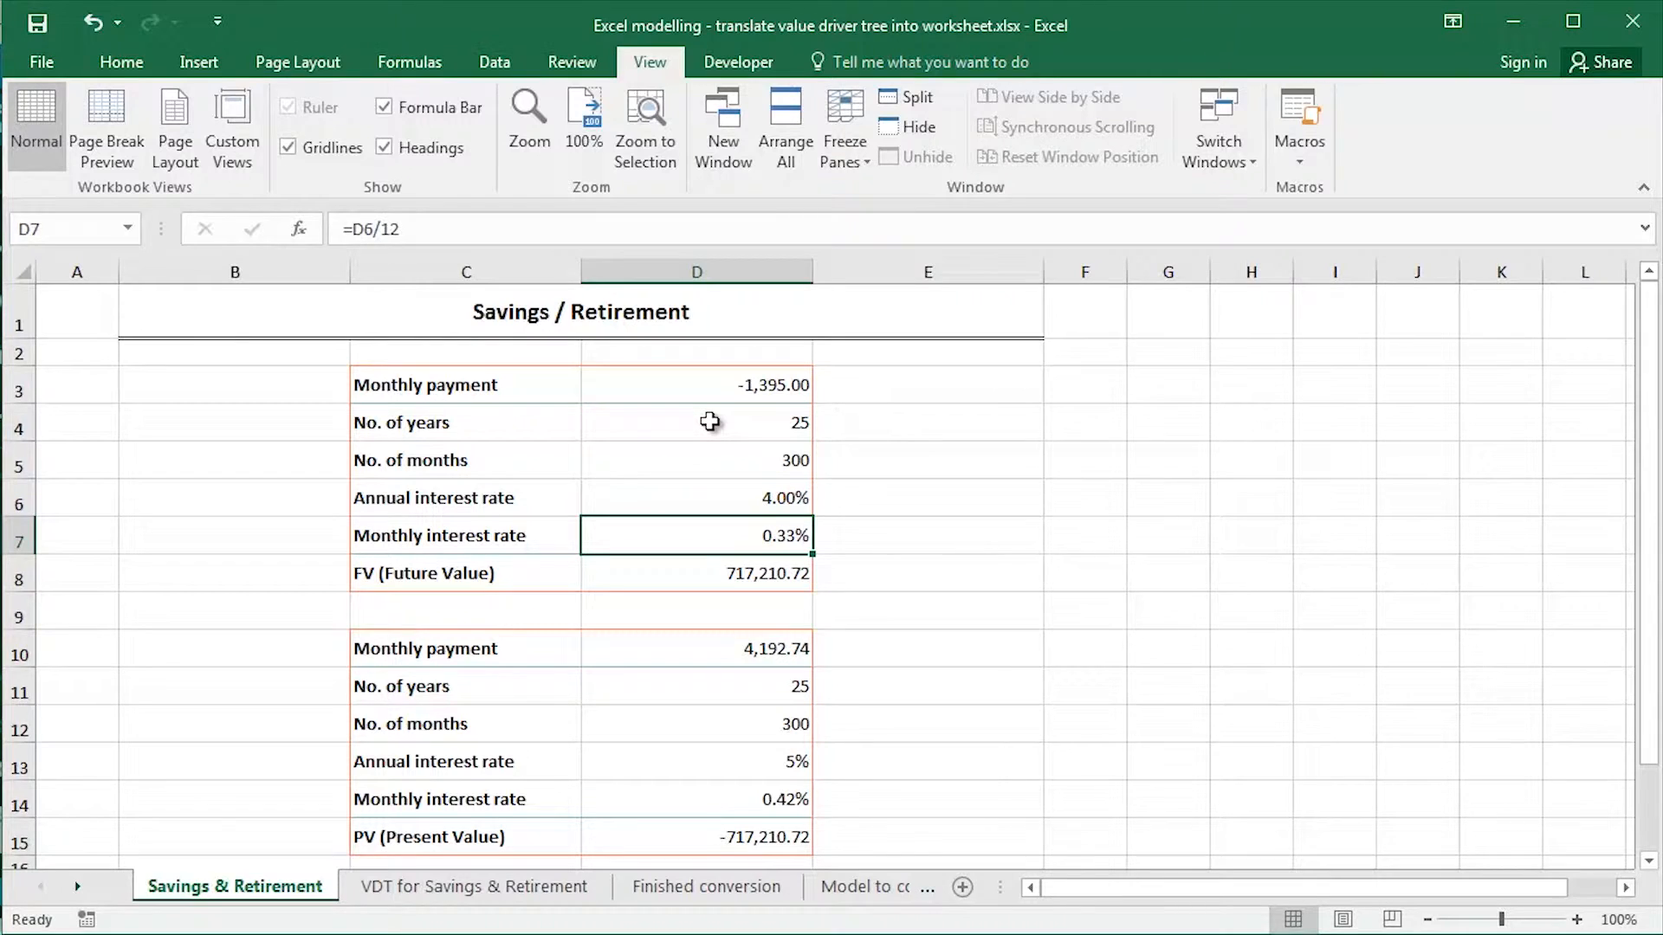
key("Up")
key("Up")
left_click(710, 422)
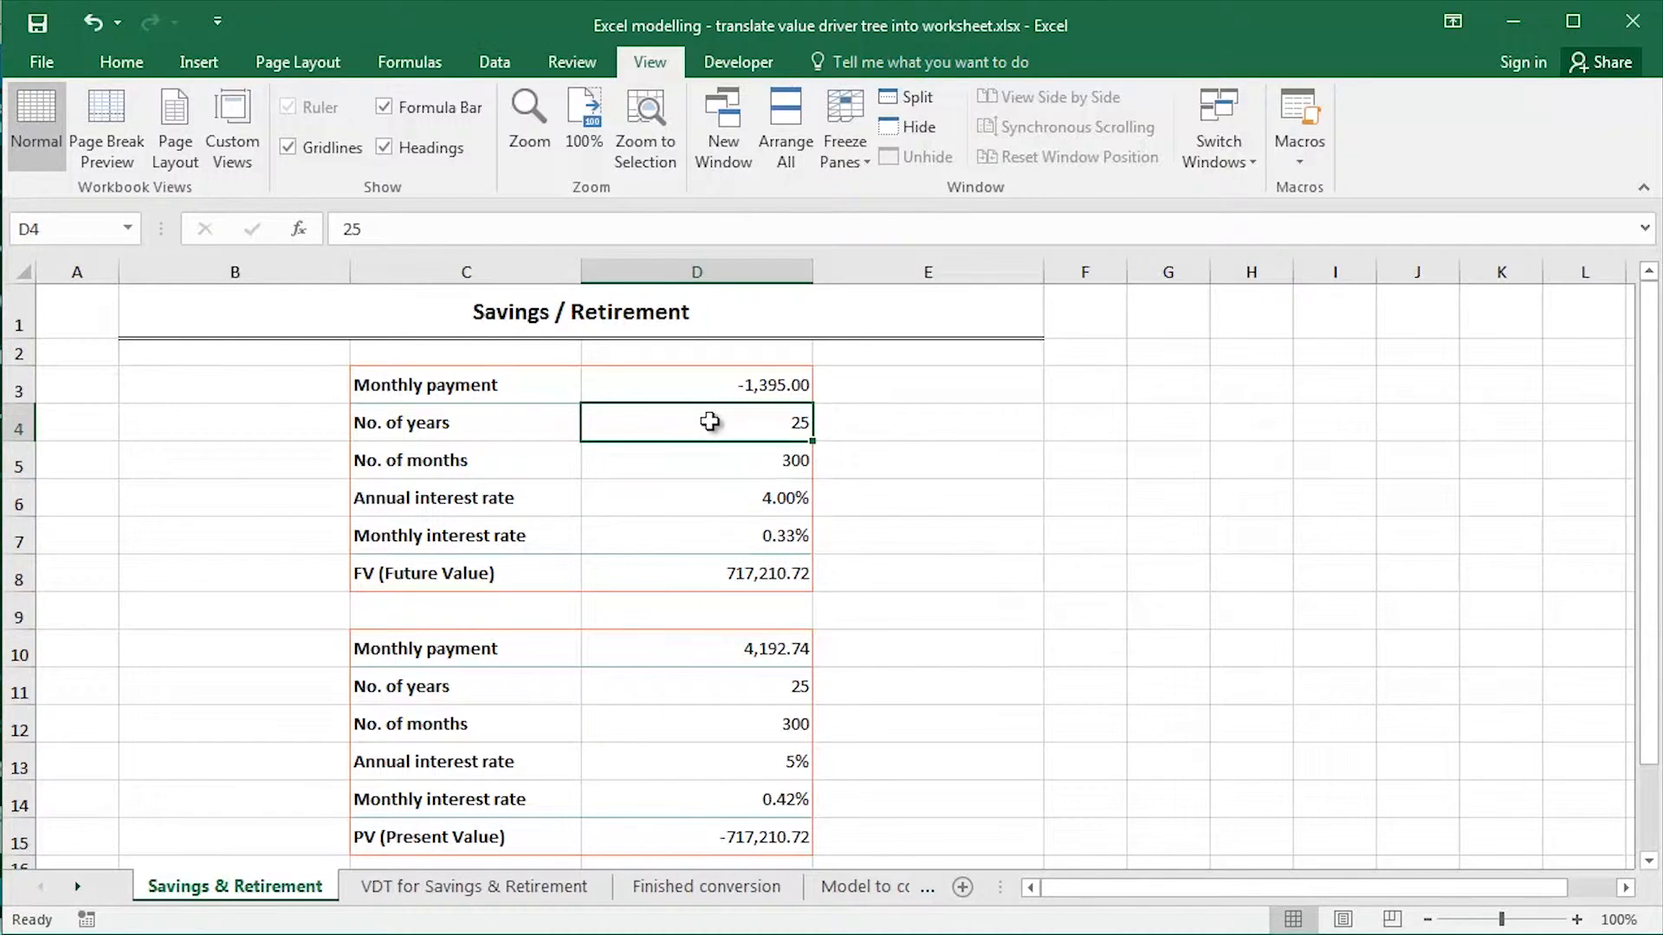
Inspect the monthly payment link formula in D3, then open the FV formula in D8 for editing
key("Up")
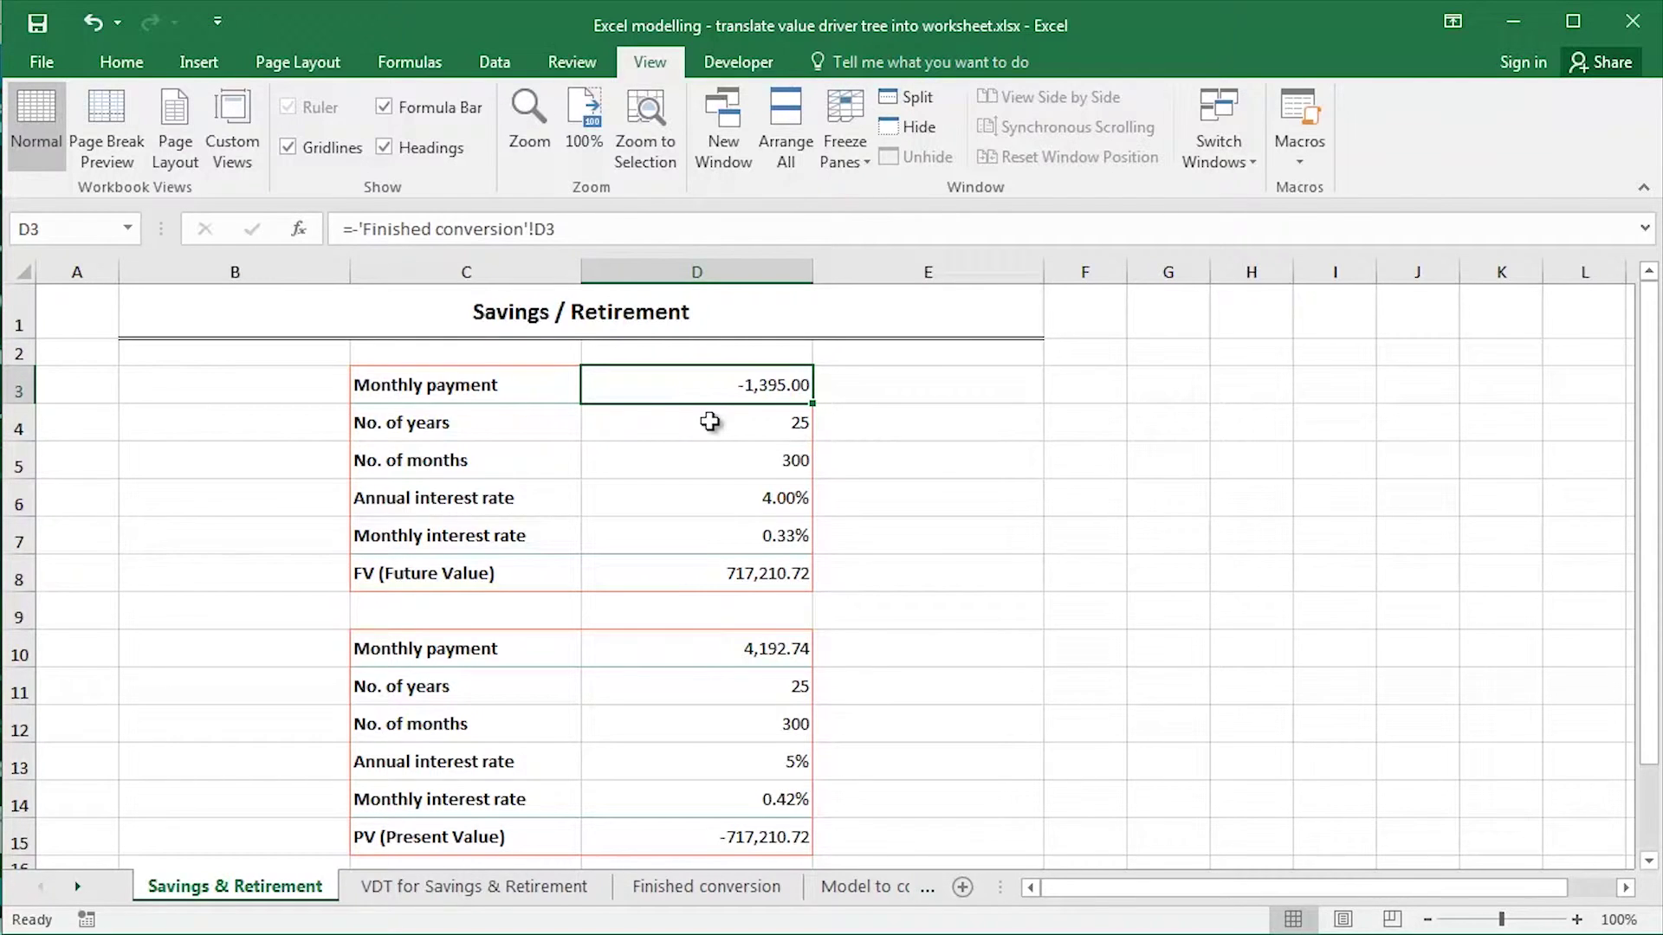
key("F2")
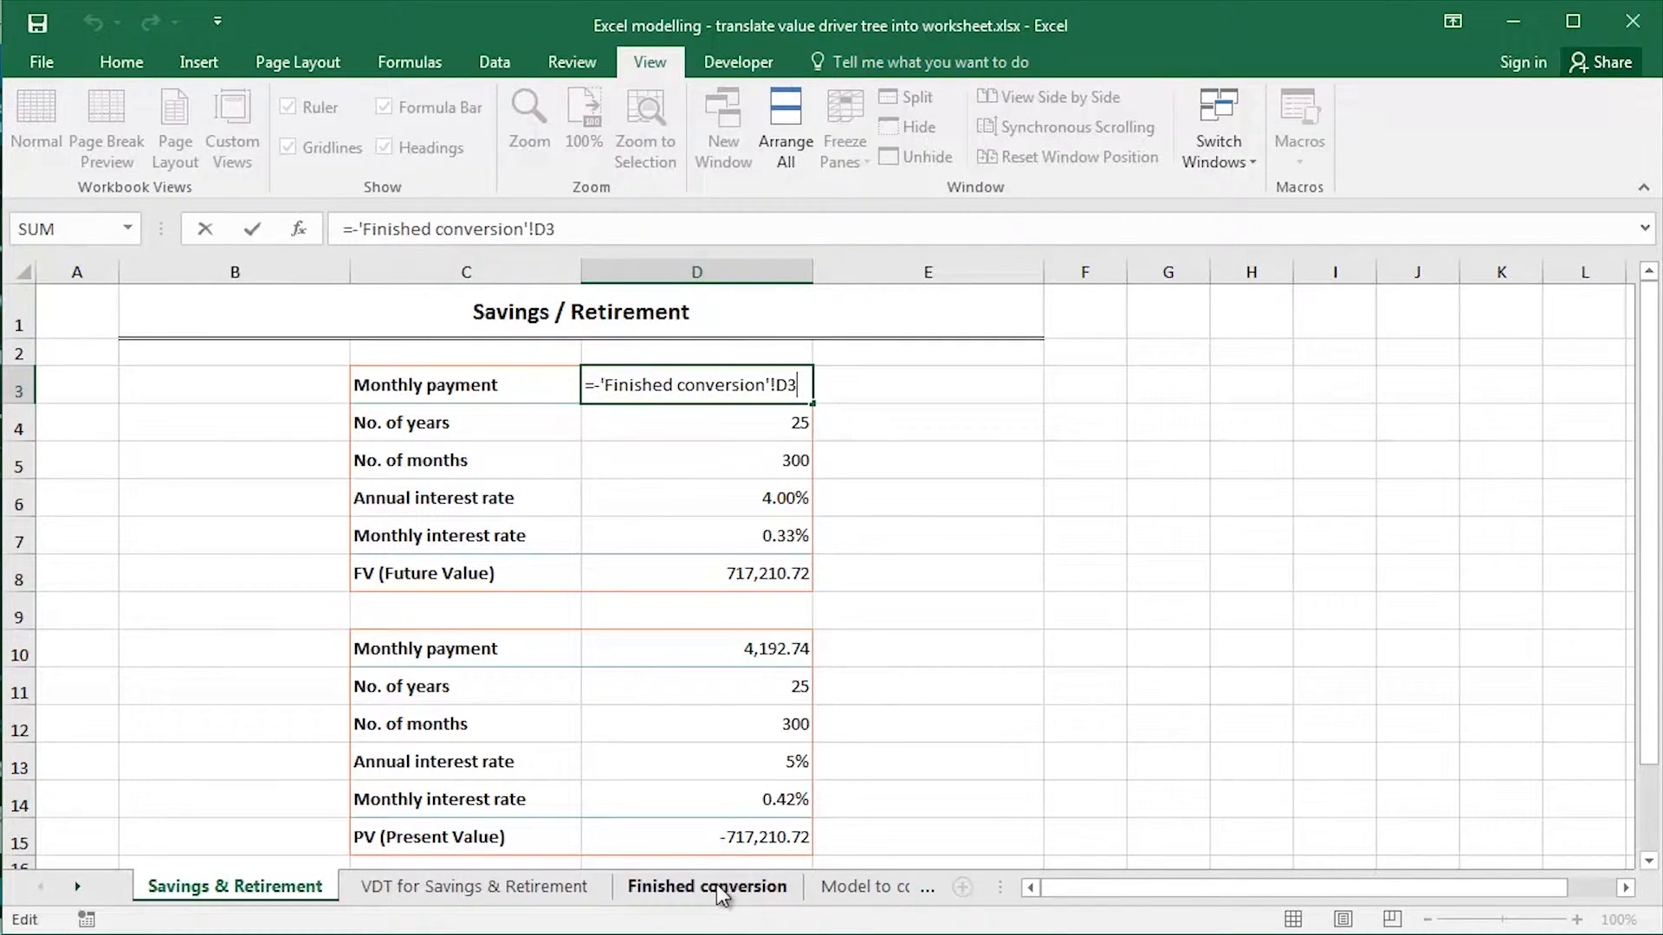
key("Return")
key("Down")
key("Down")
key("Down")
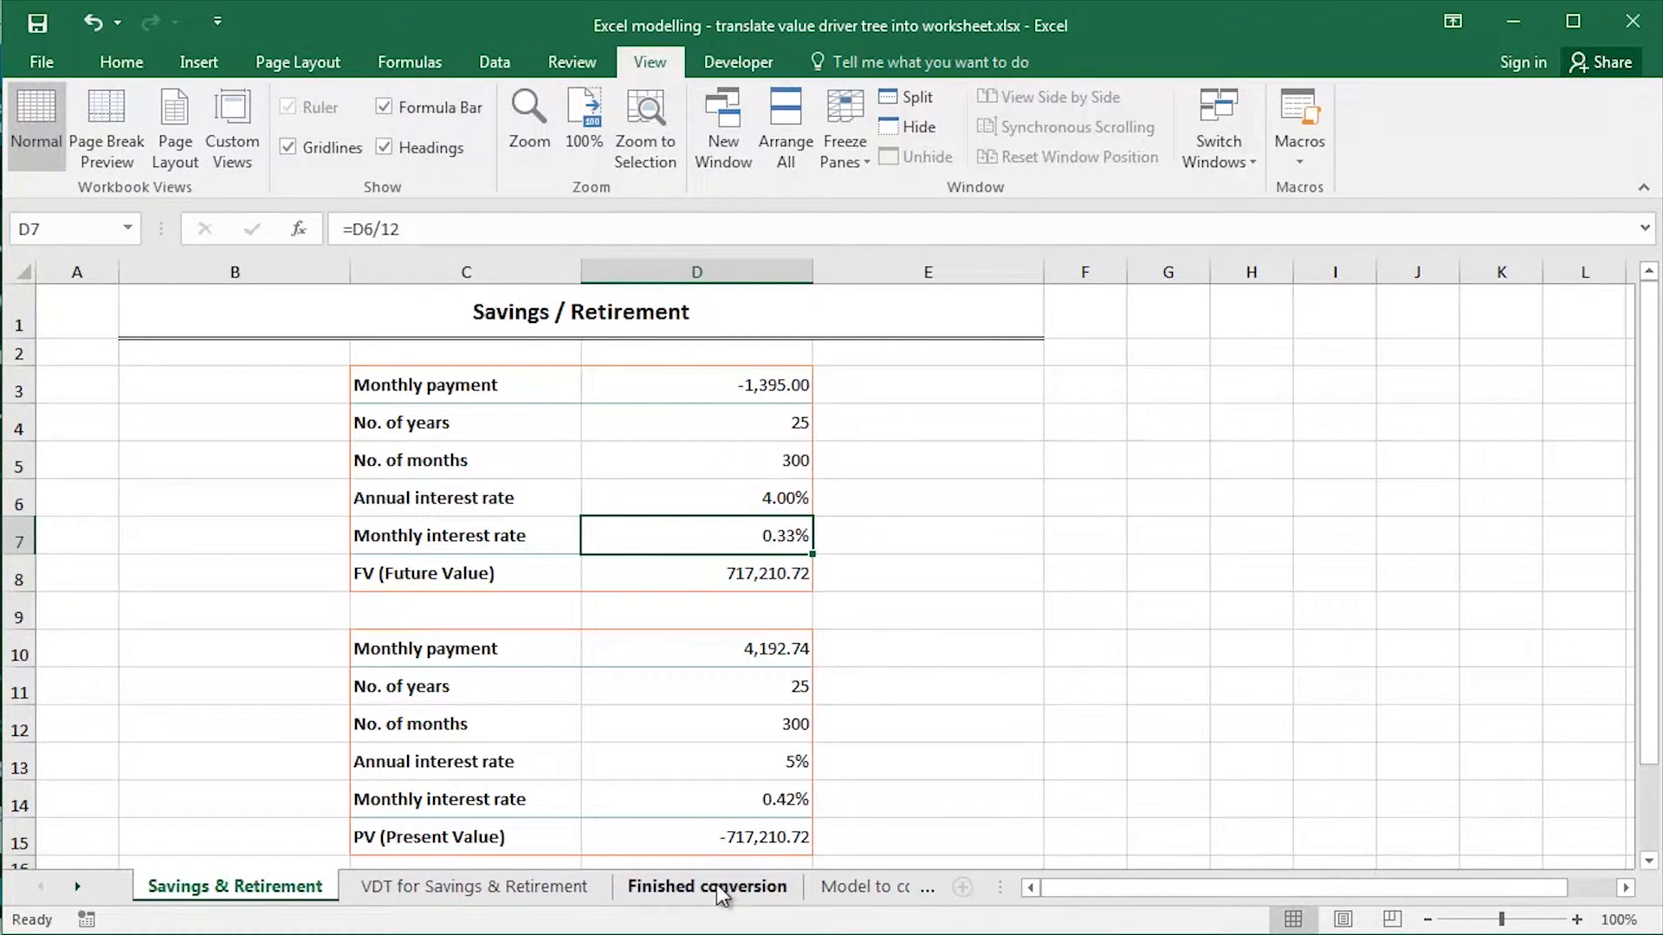
key("Down")
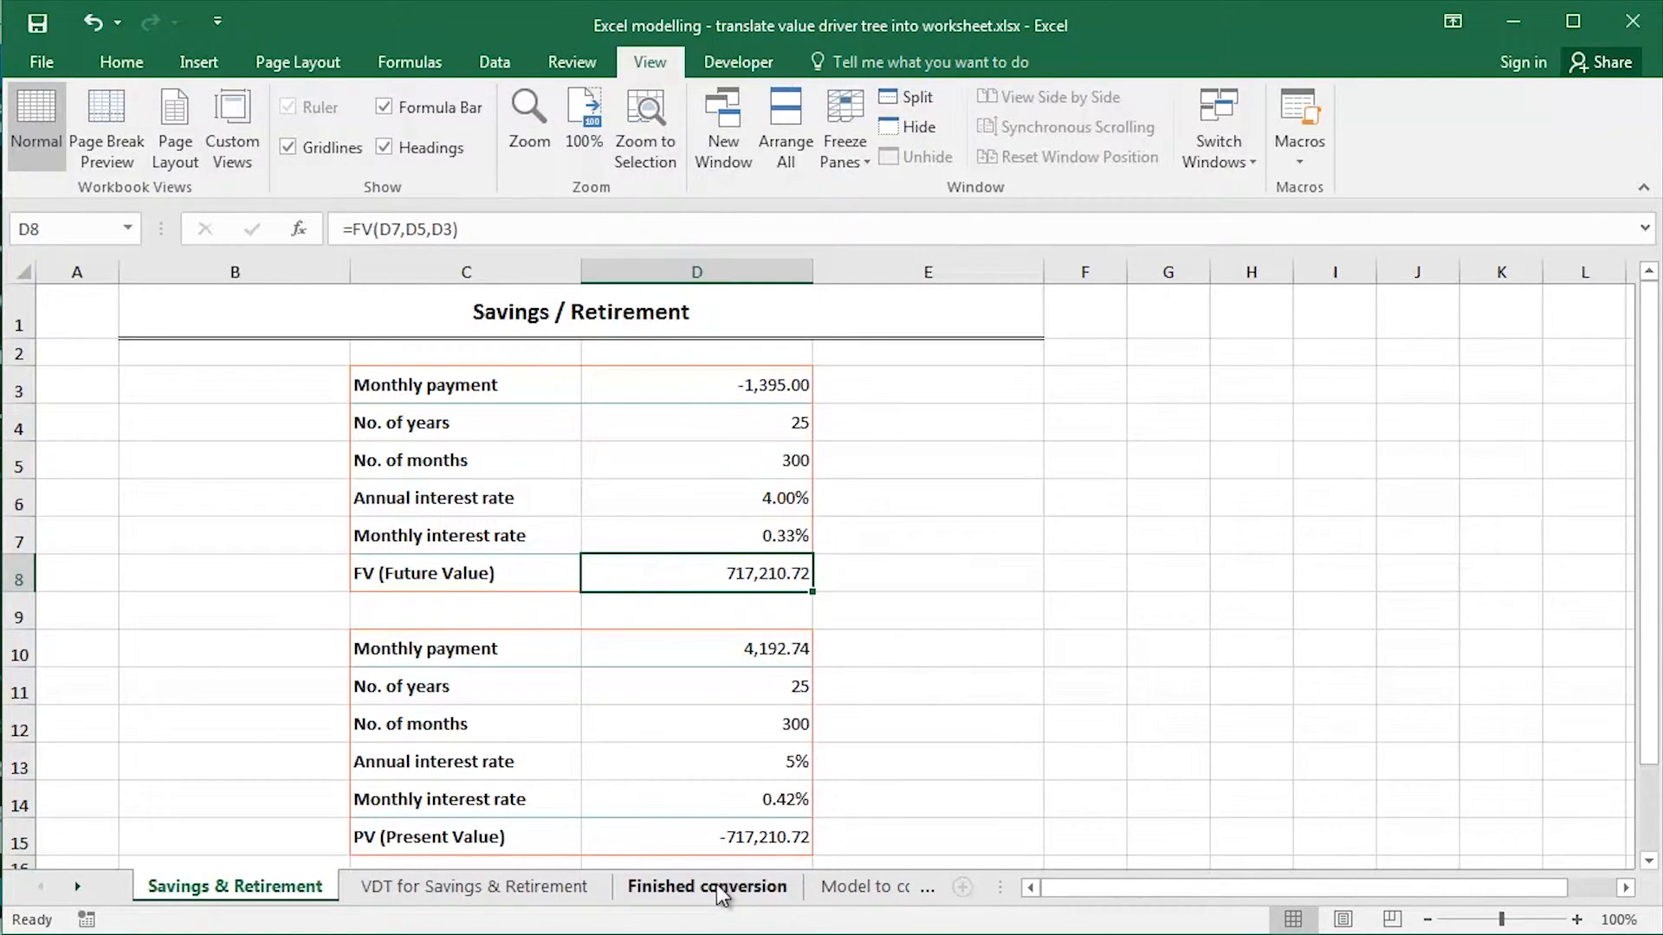
key("F2")
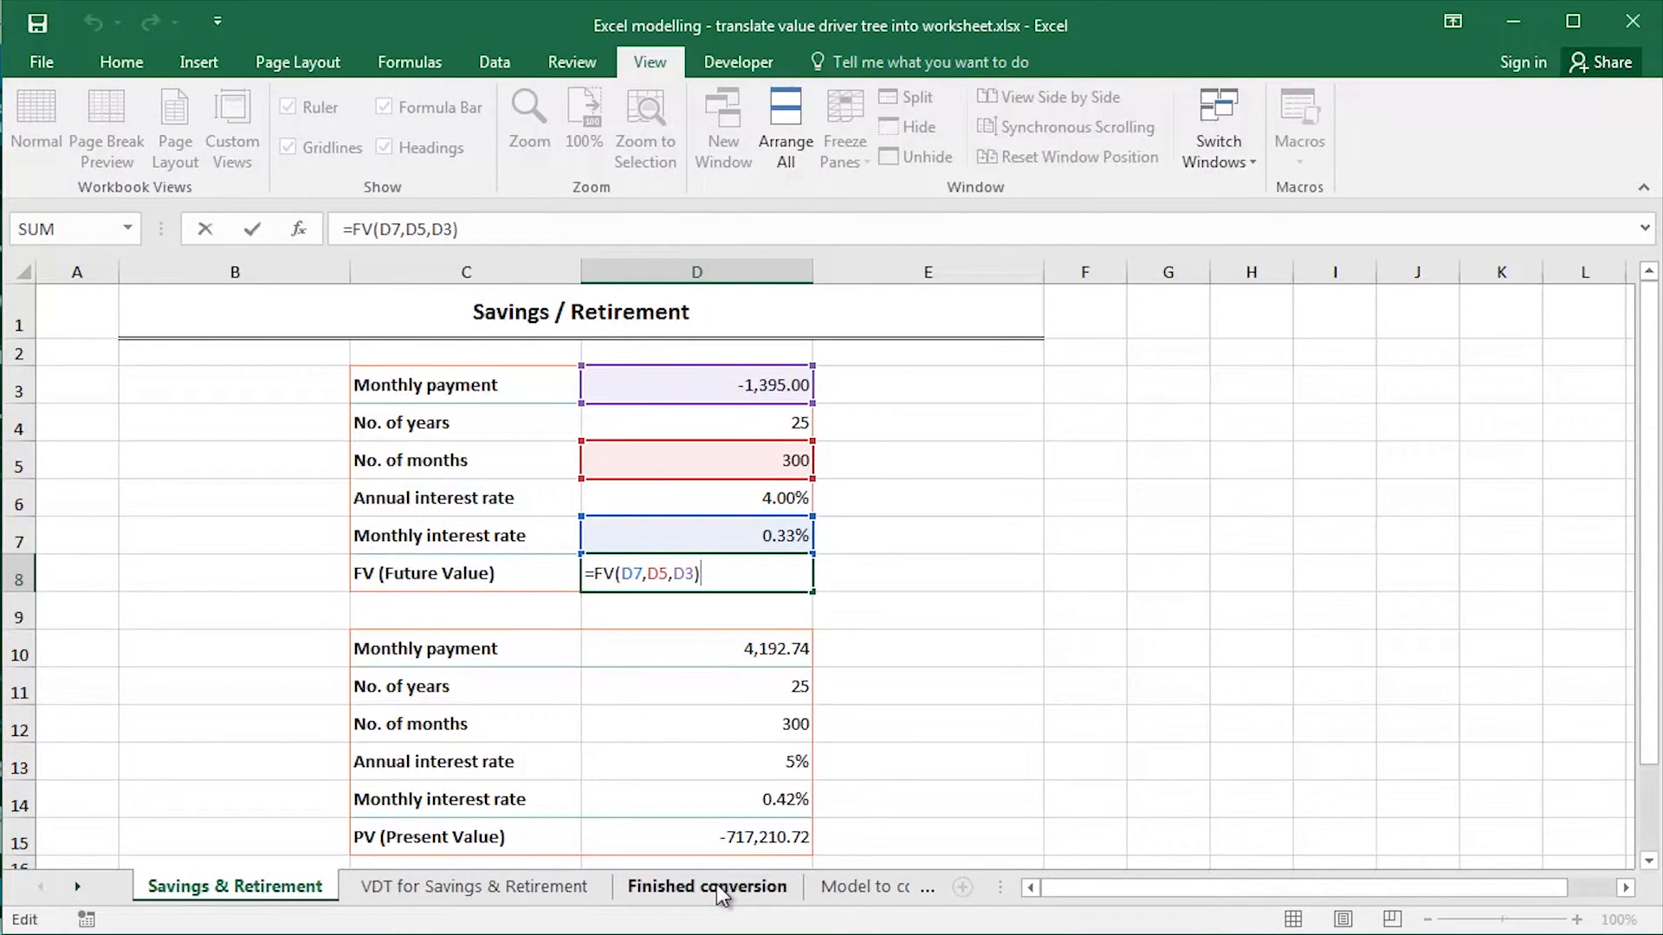
Rebuild D8 as =FV(D7,D5,D3), restoring the future value of 717,210.72
key("ctrl+Return")
key("Delete")
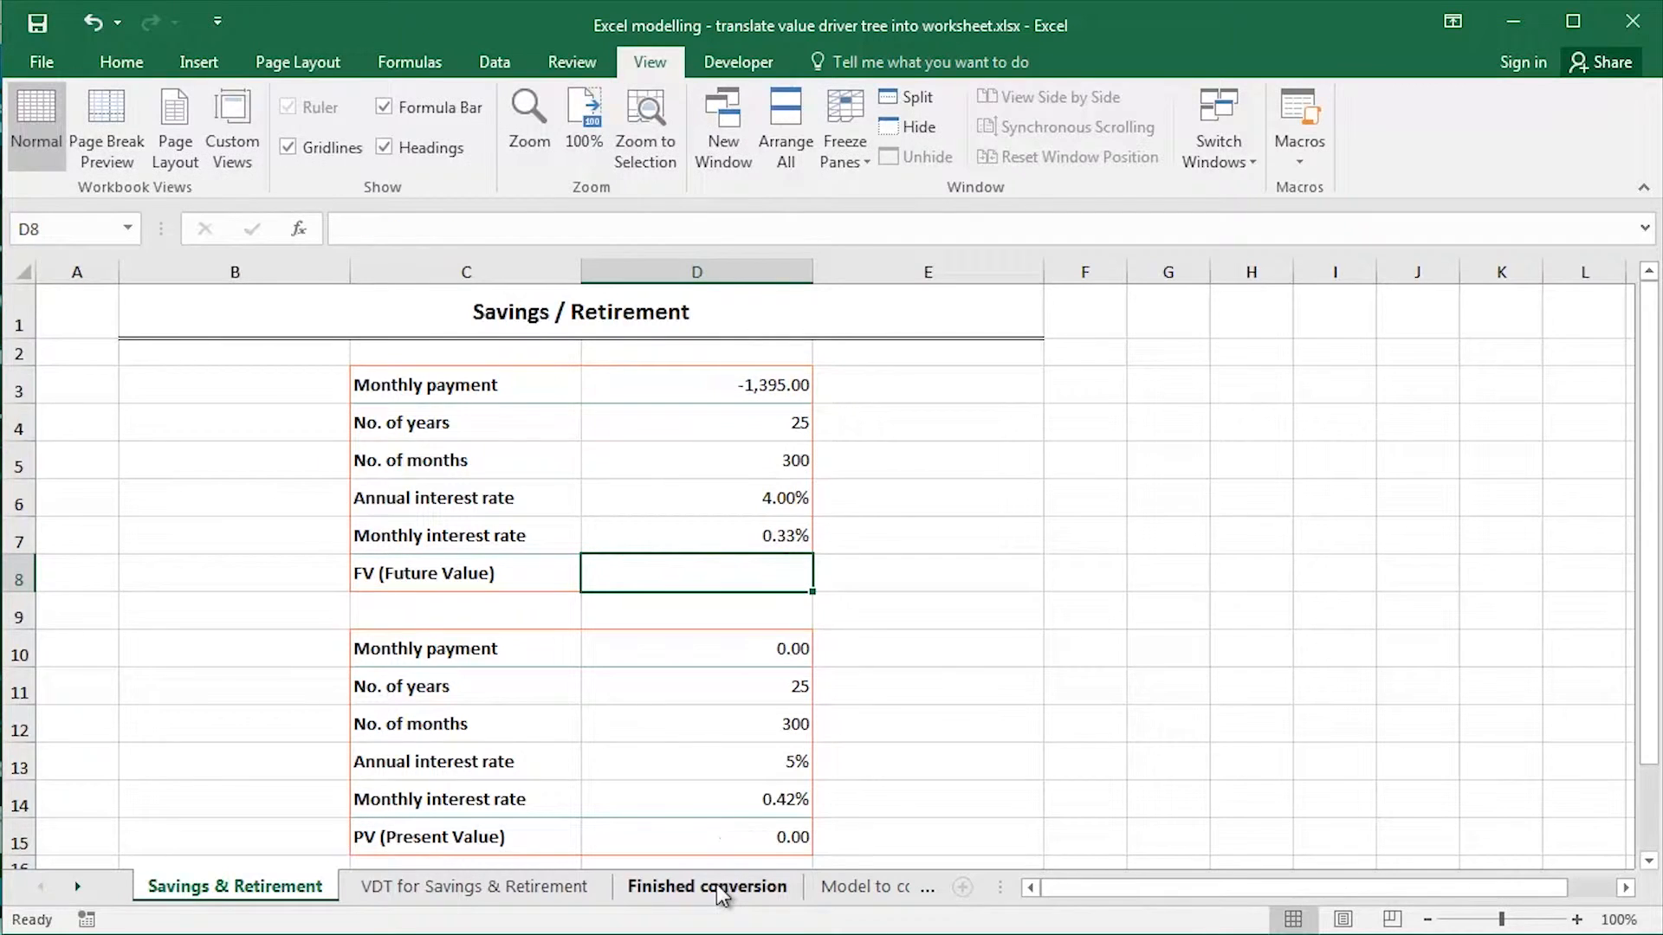
type("=fv")
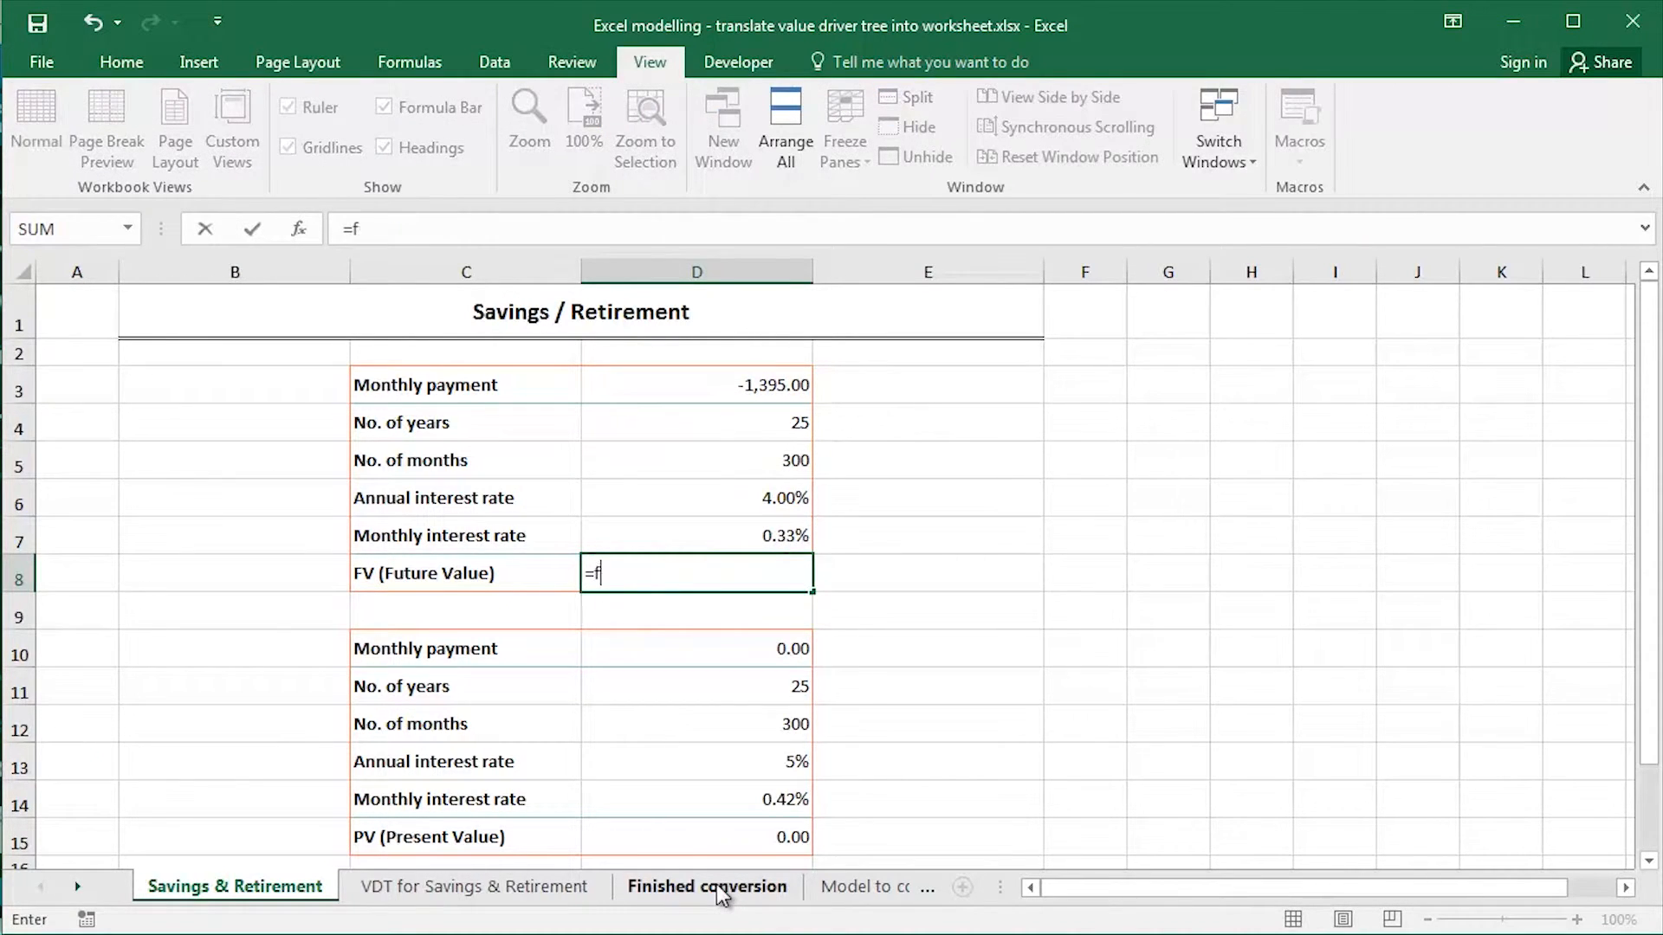
key("Tab")
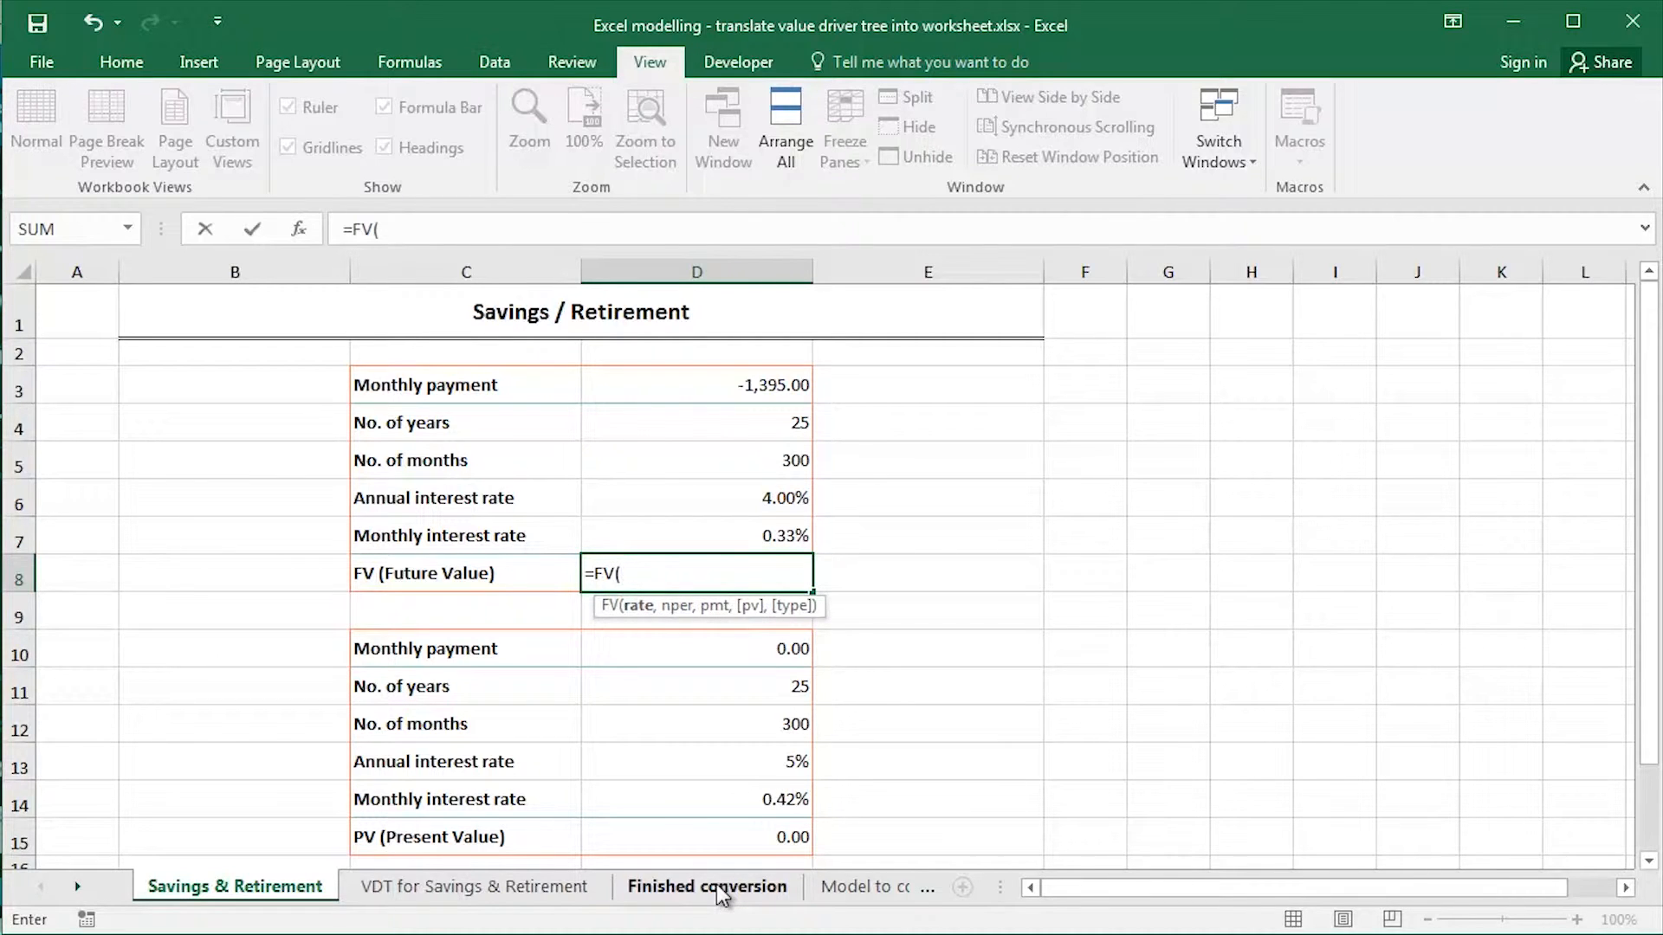
left_click(747, 535)
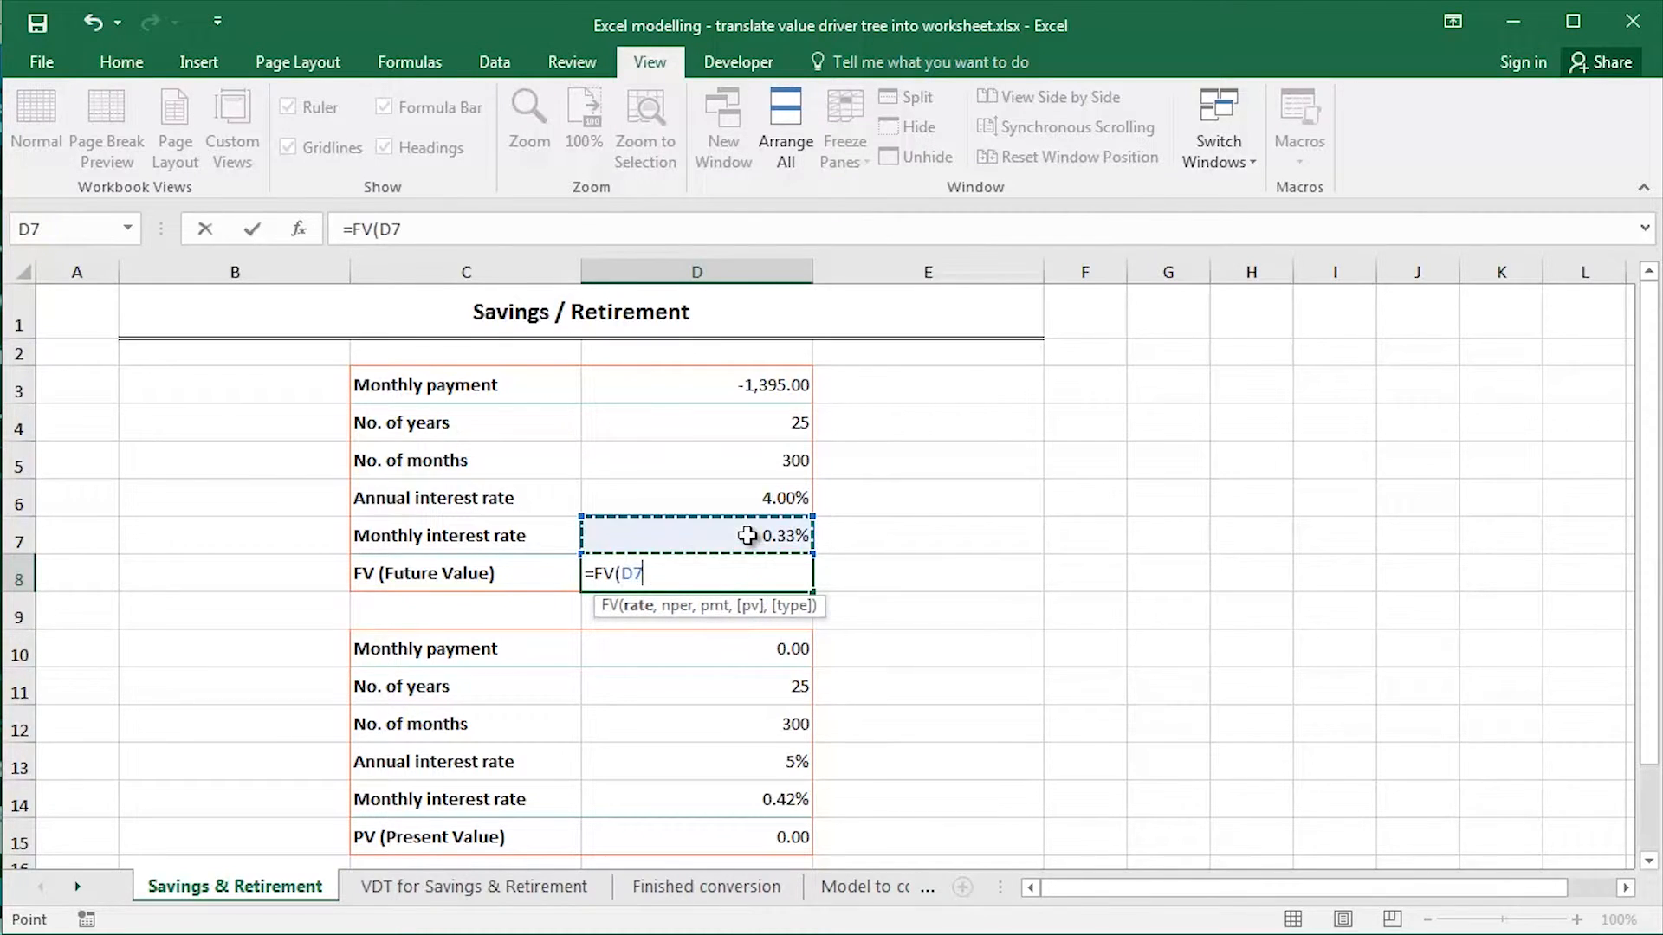
type(",")
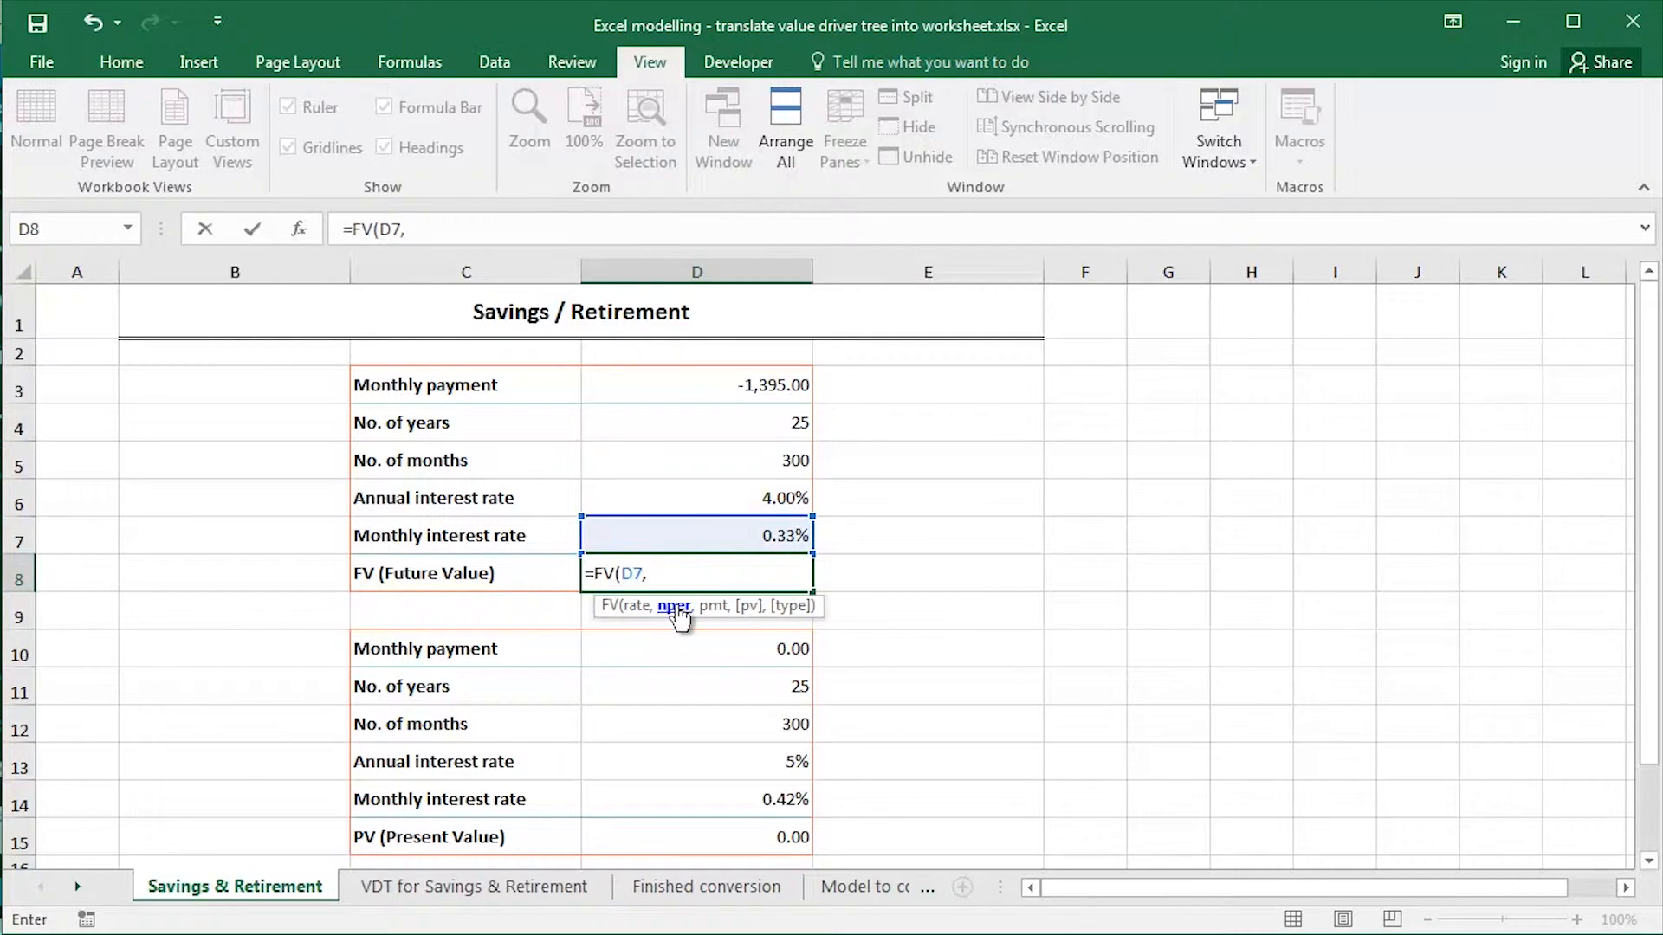
left_click(701, 463)
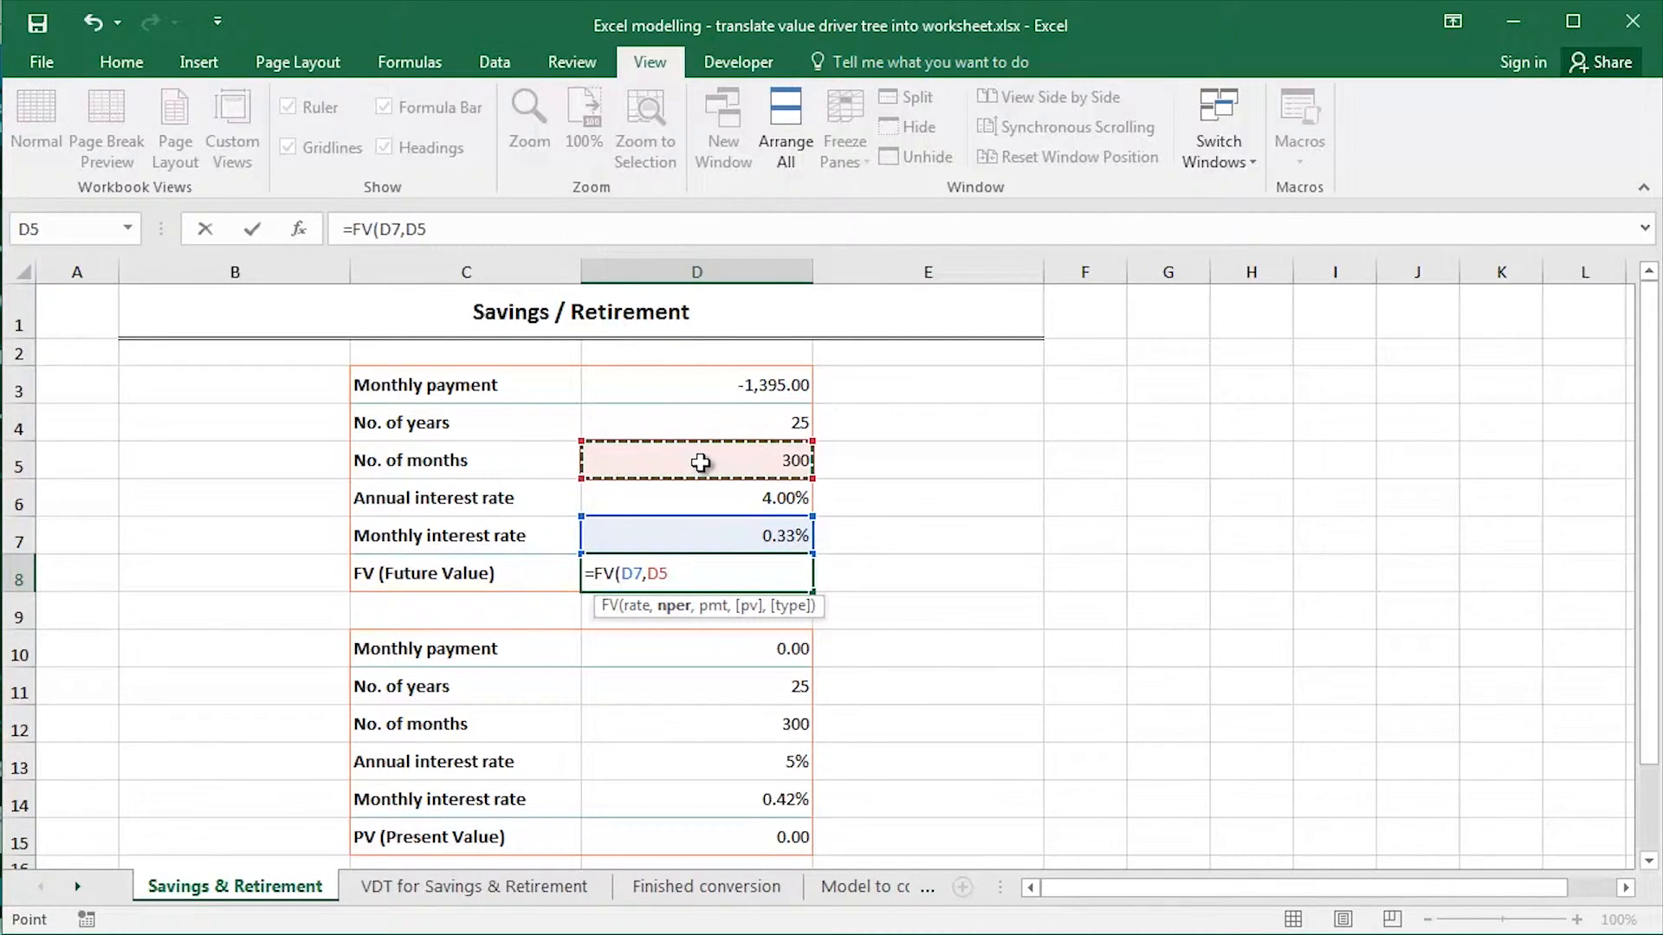
type(",")
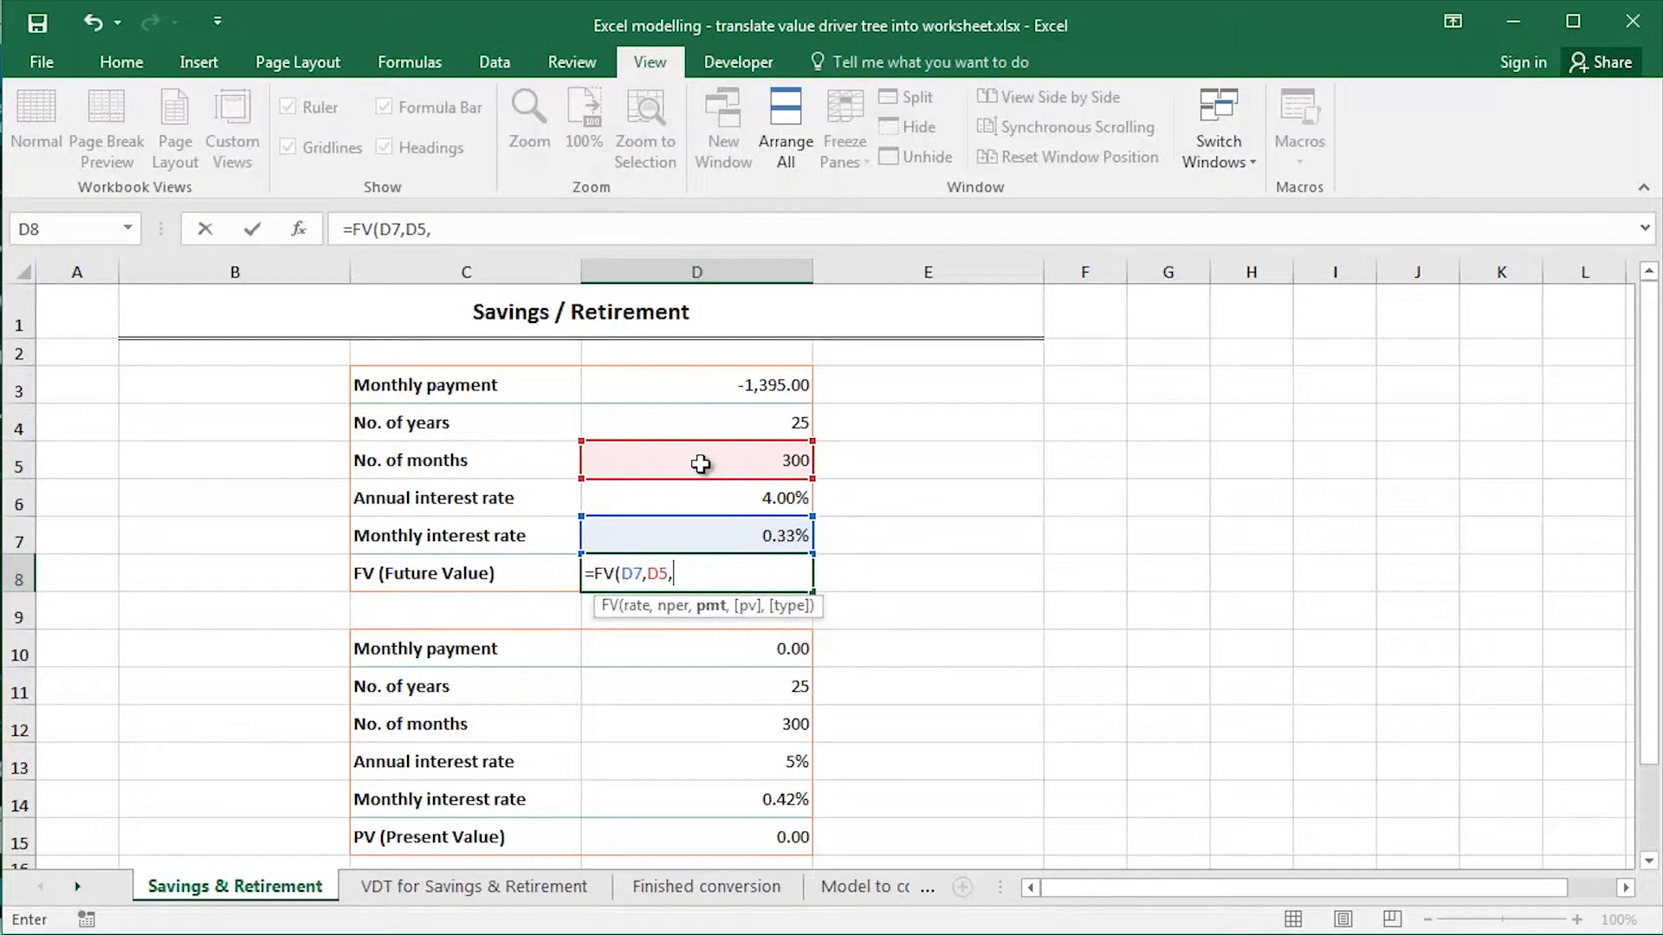
left_click(707, 394)
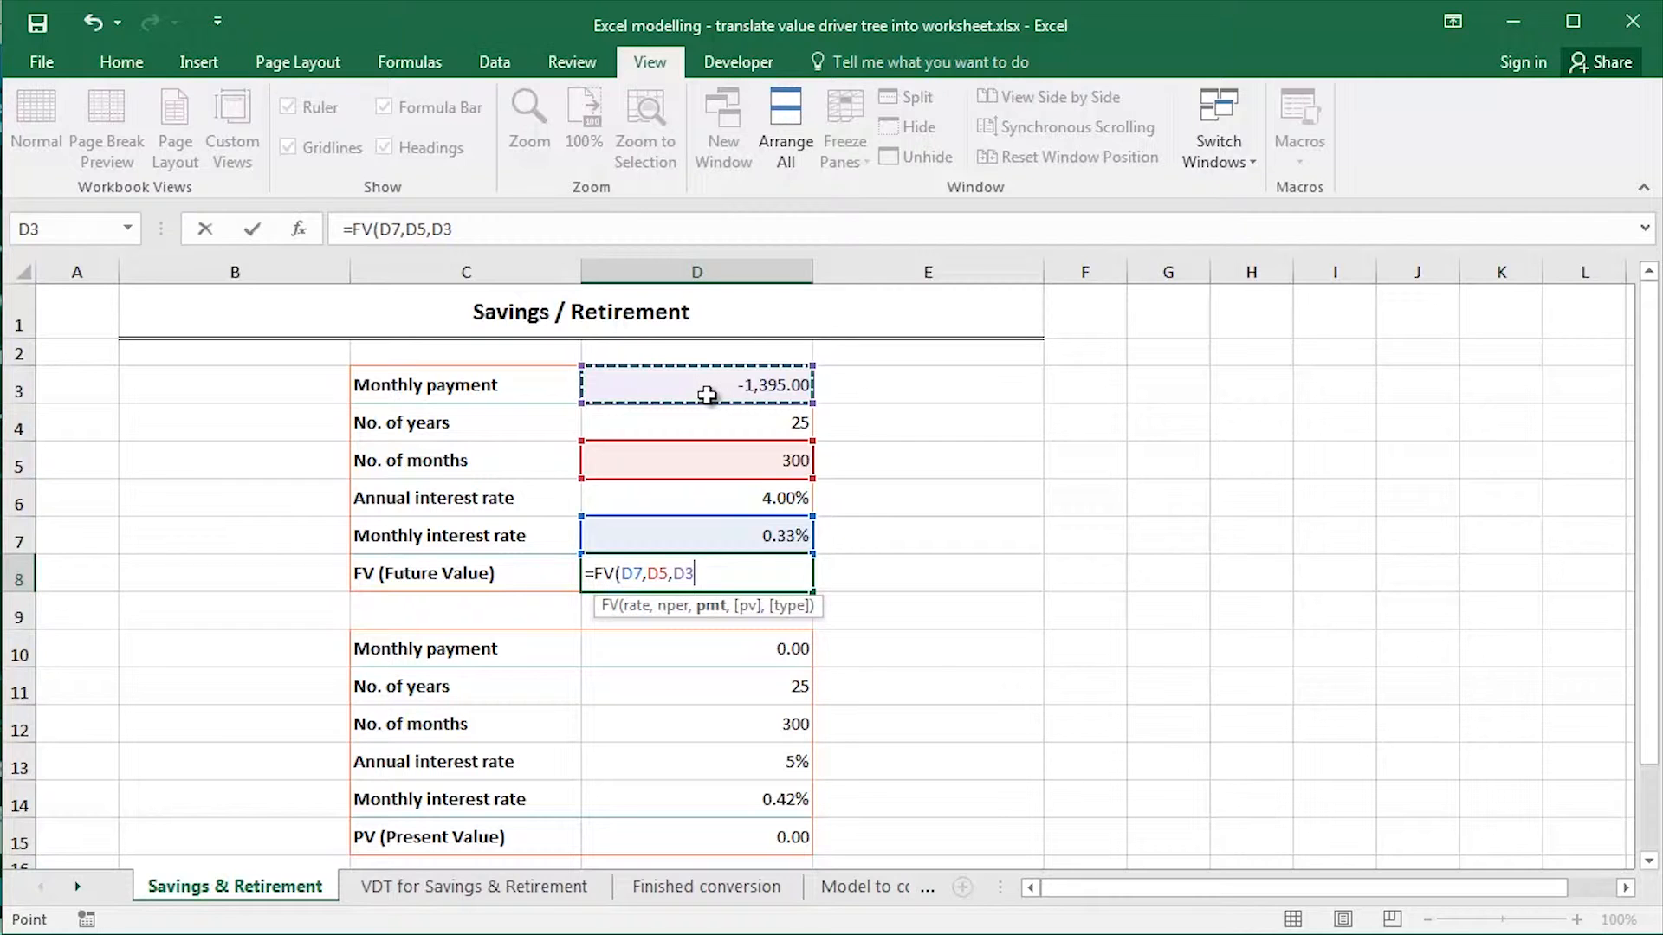
key("Return")
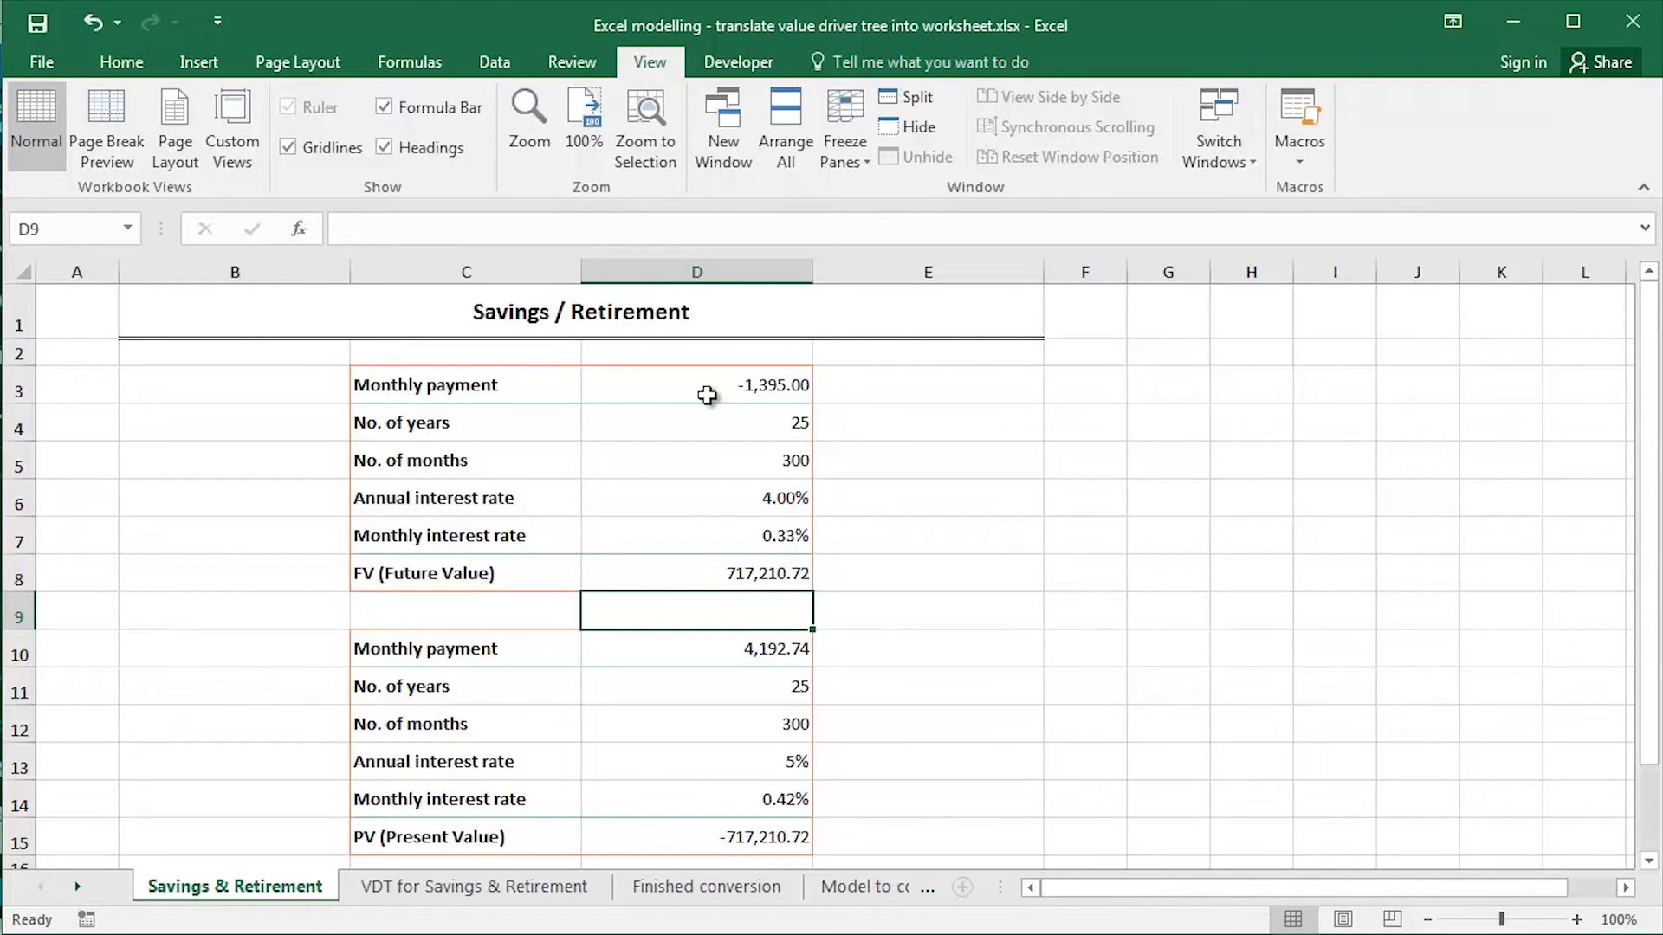
Check the =-D8 present value formula in D15 and leave it unchanged
key("Down")
key("Down")
key("Down")
key("Down")
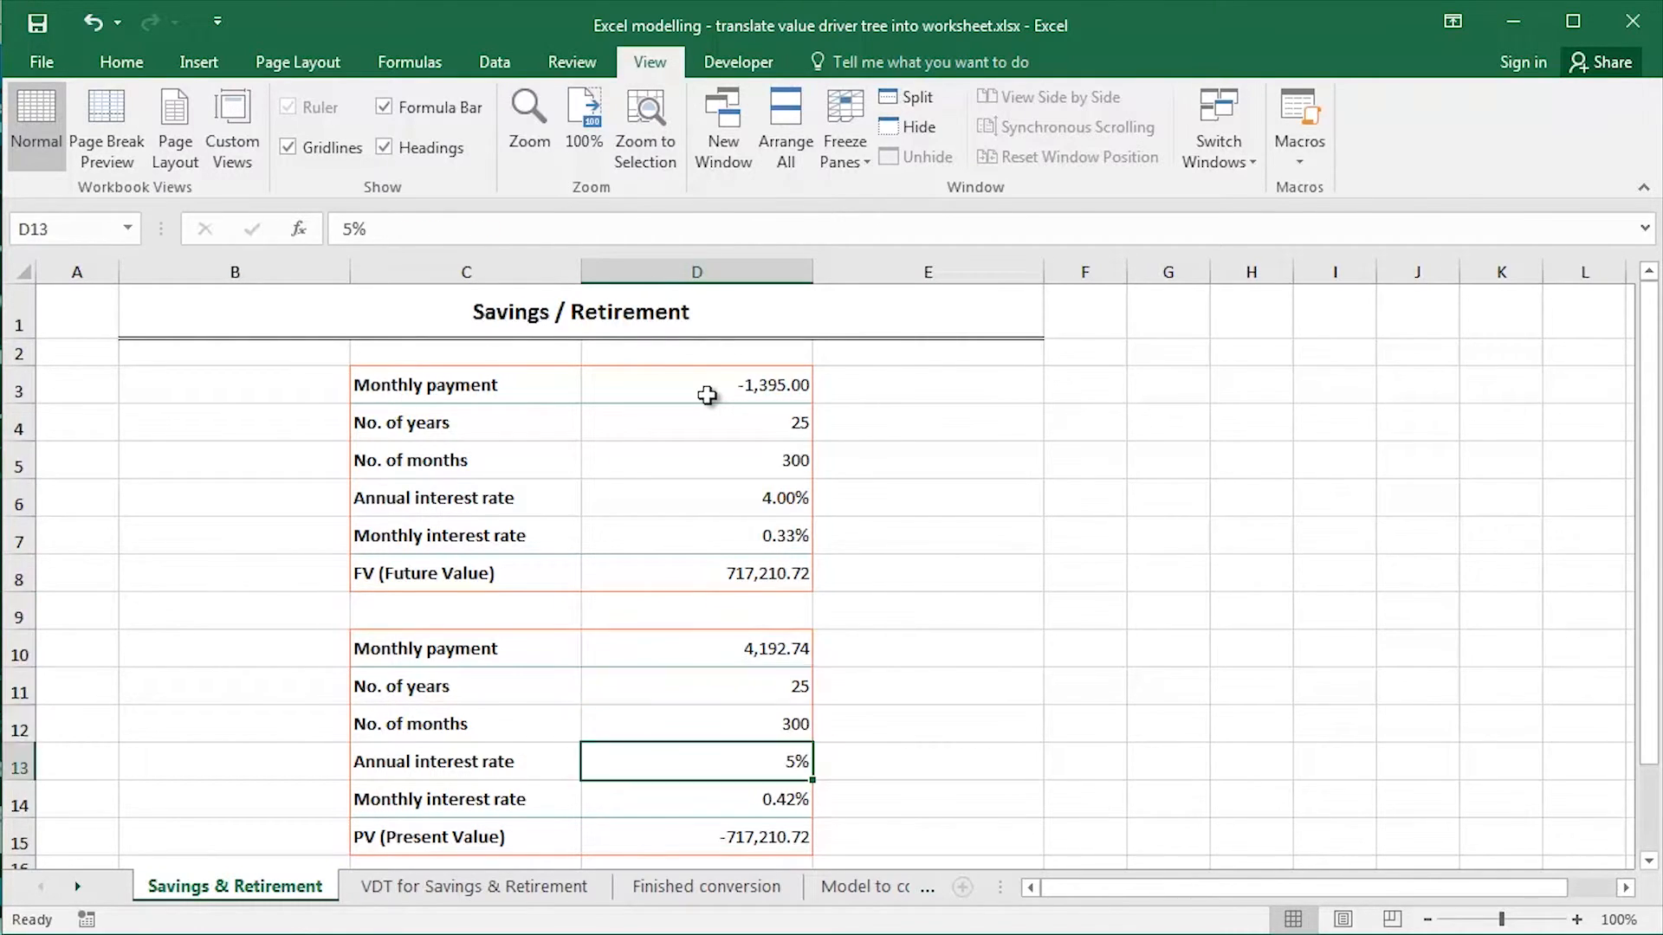
key("Down")
key("Down")
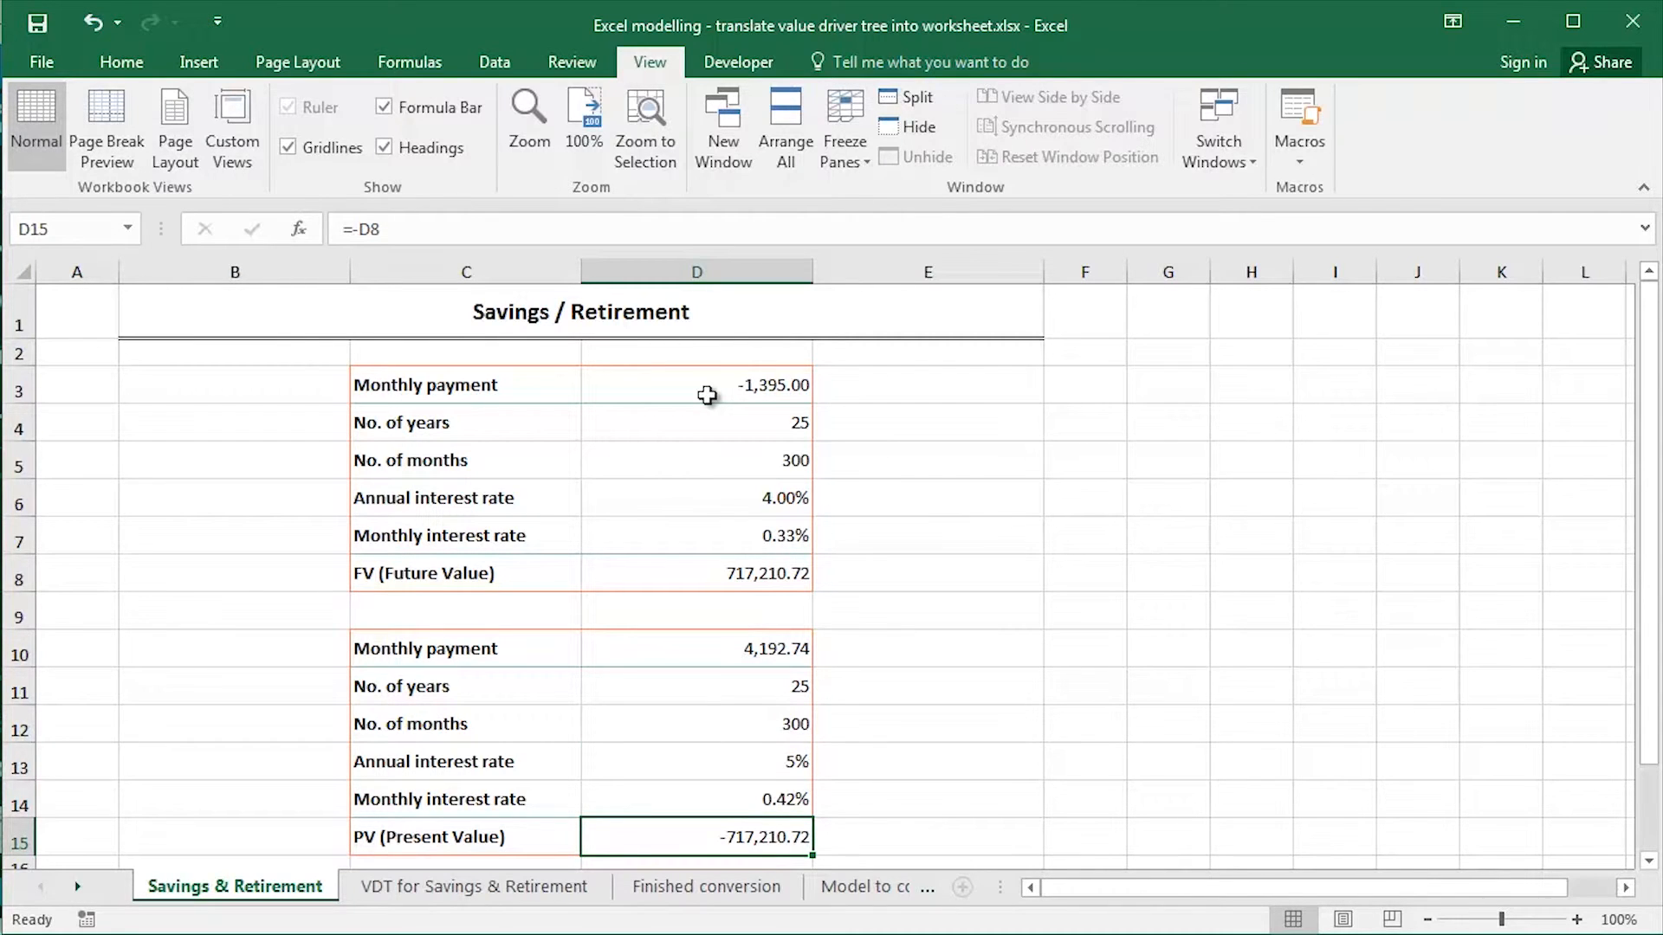
key("F2")
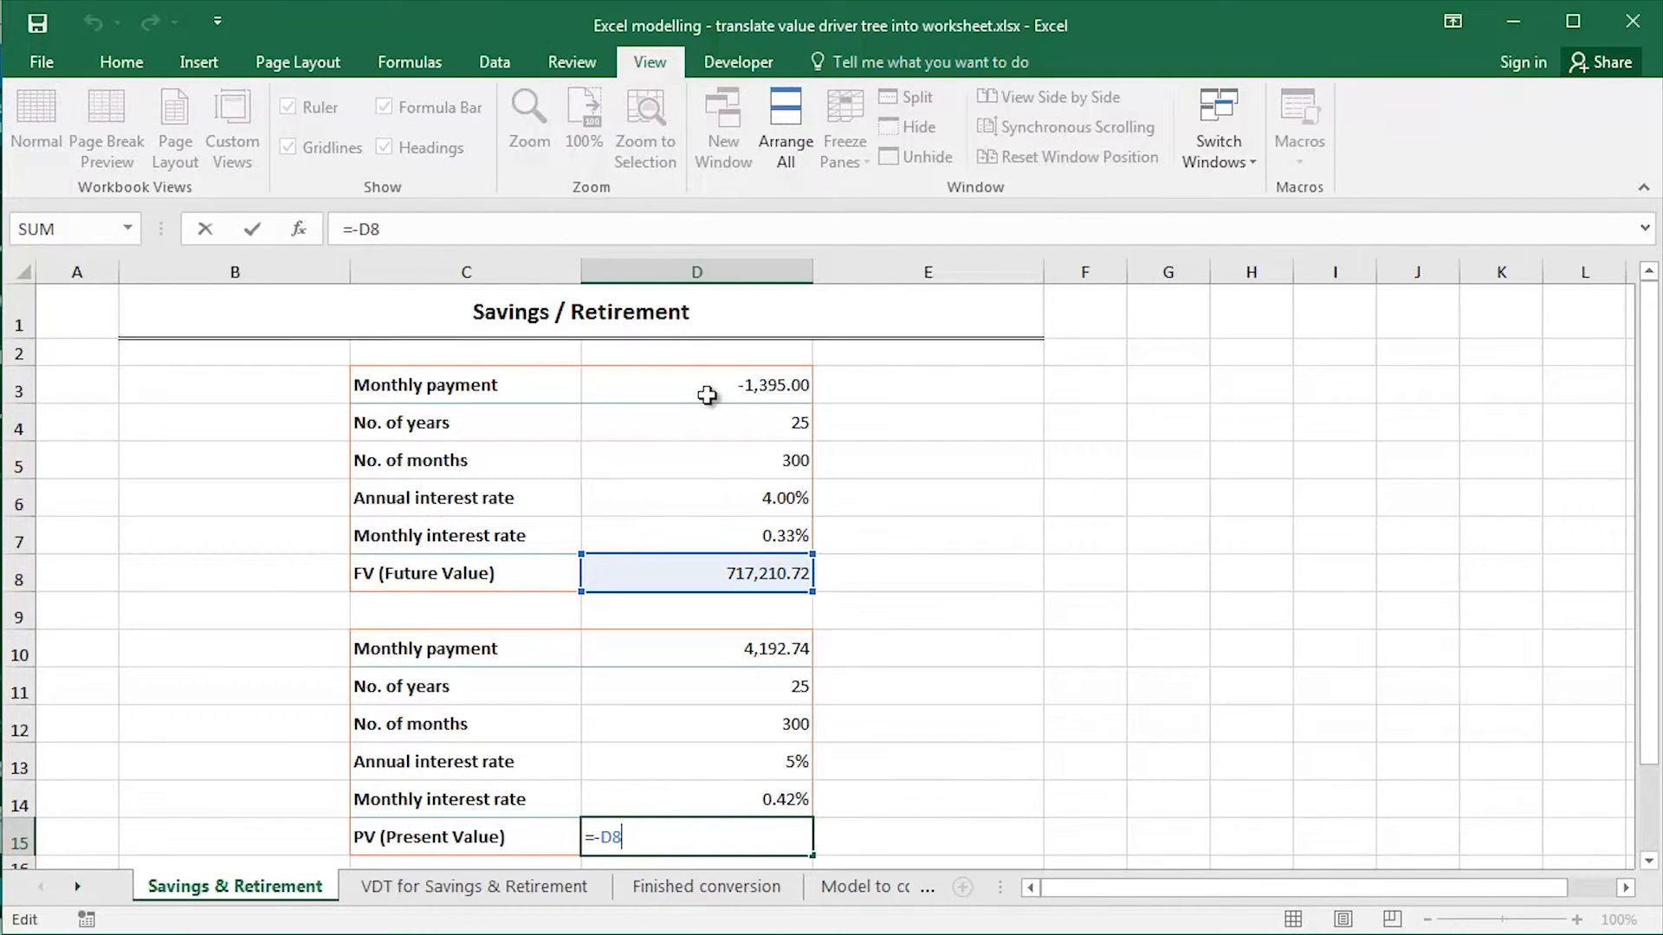
key("Return")
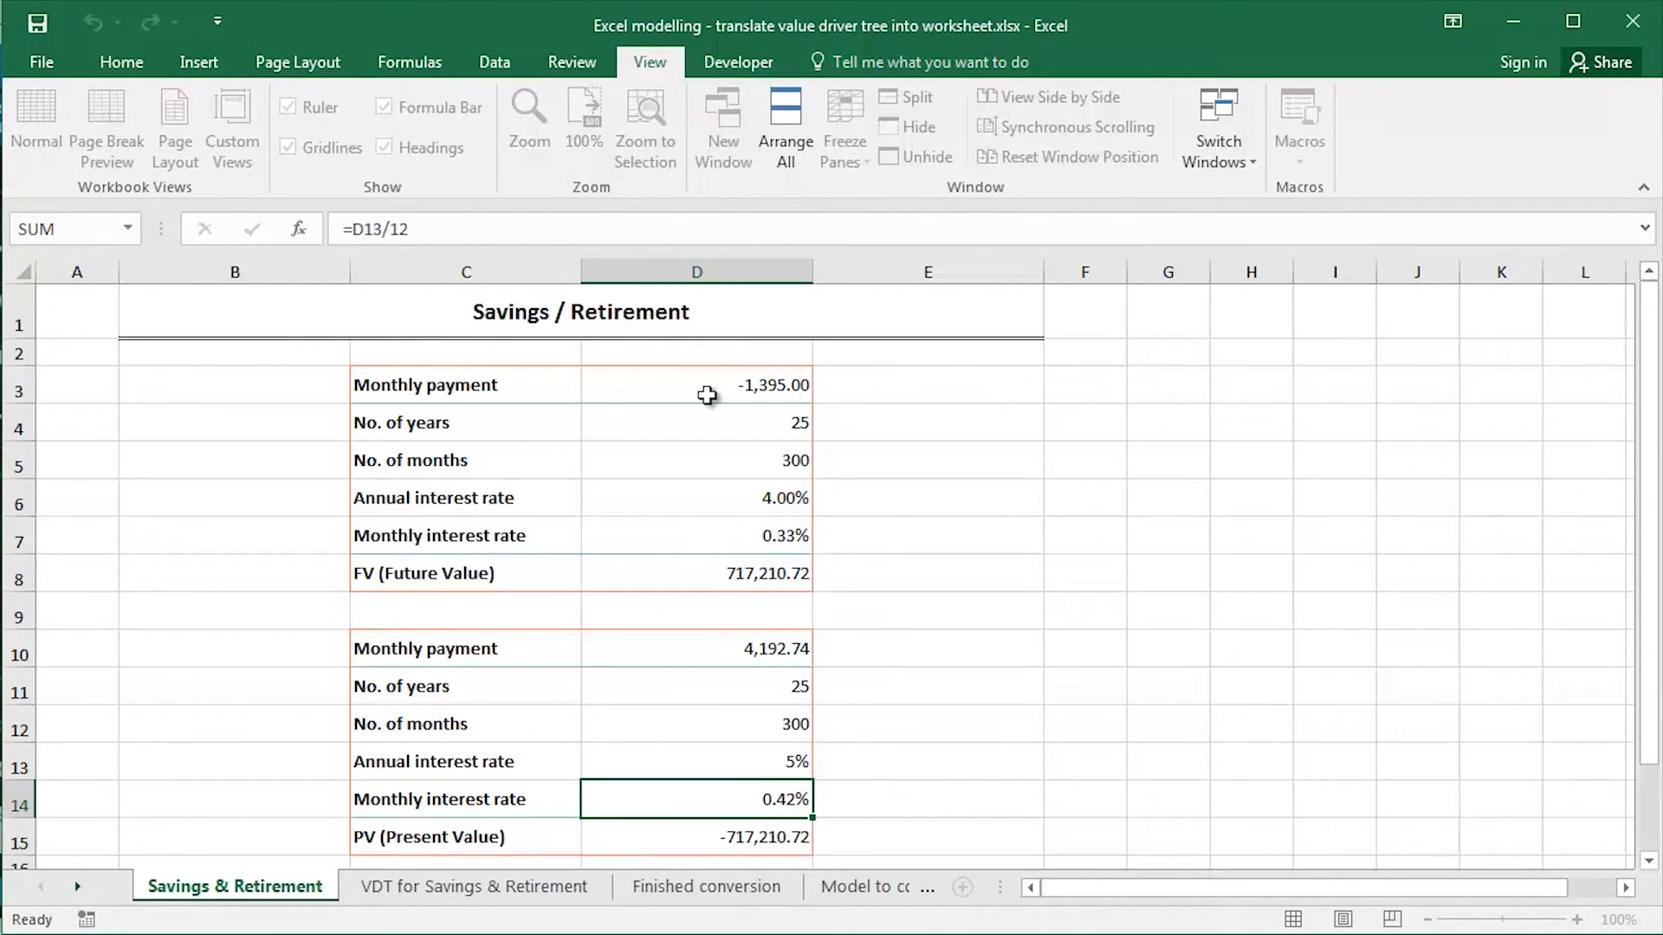
key("Up")
key("Up")
key("Up")
key("Up")
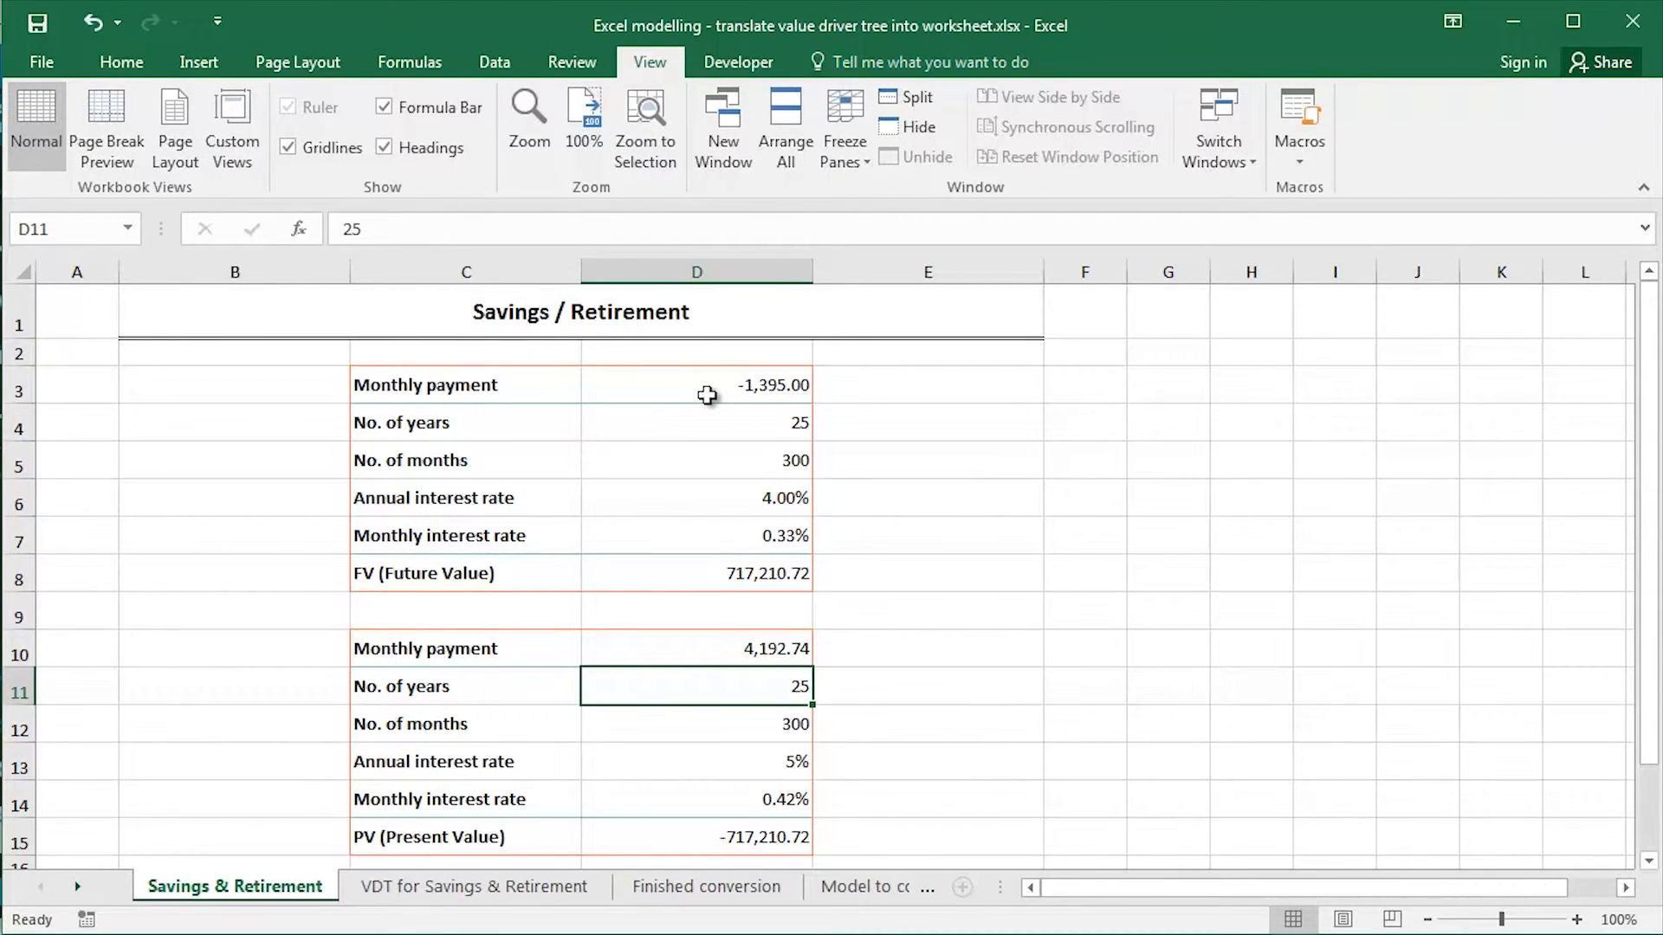
Review the existing PMT formula in D10, then clear it leaving the cell blank
key("Down")
key("Down")
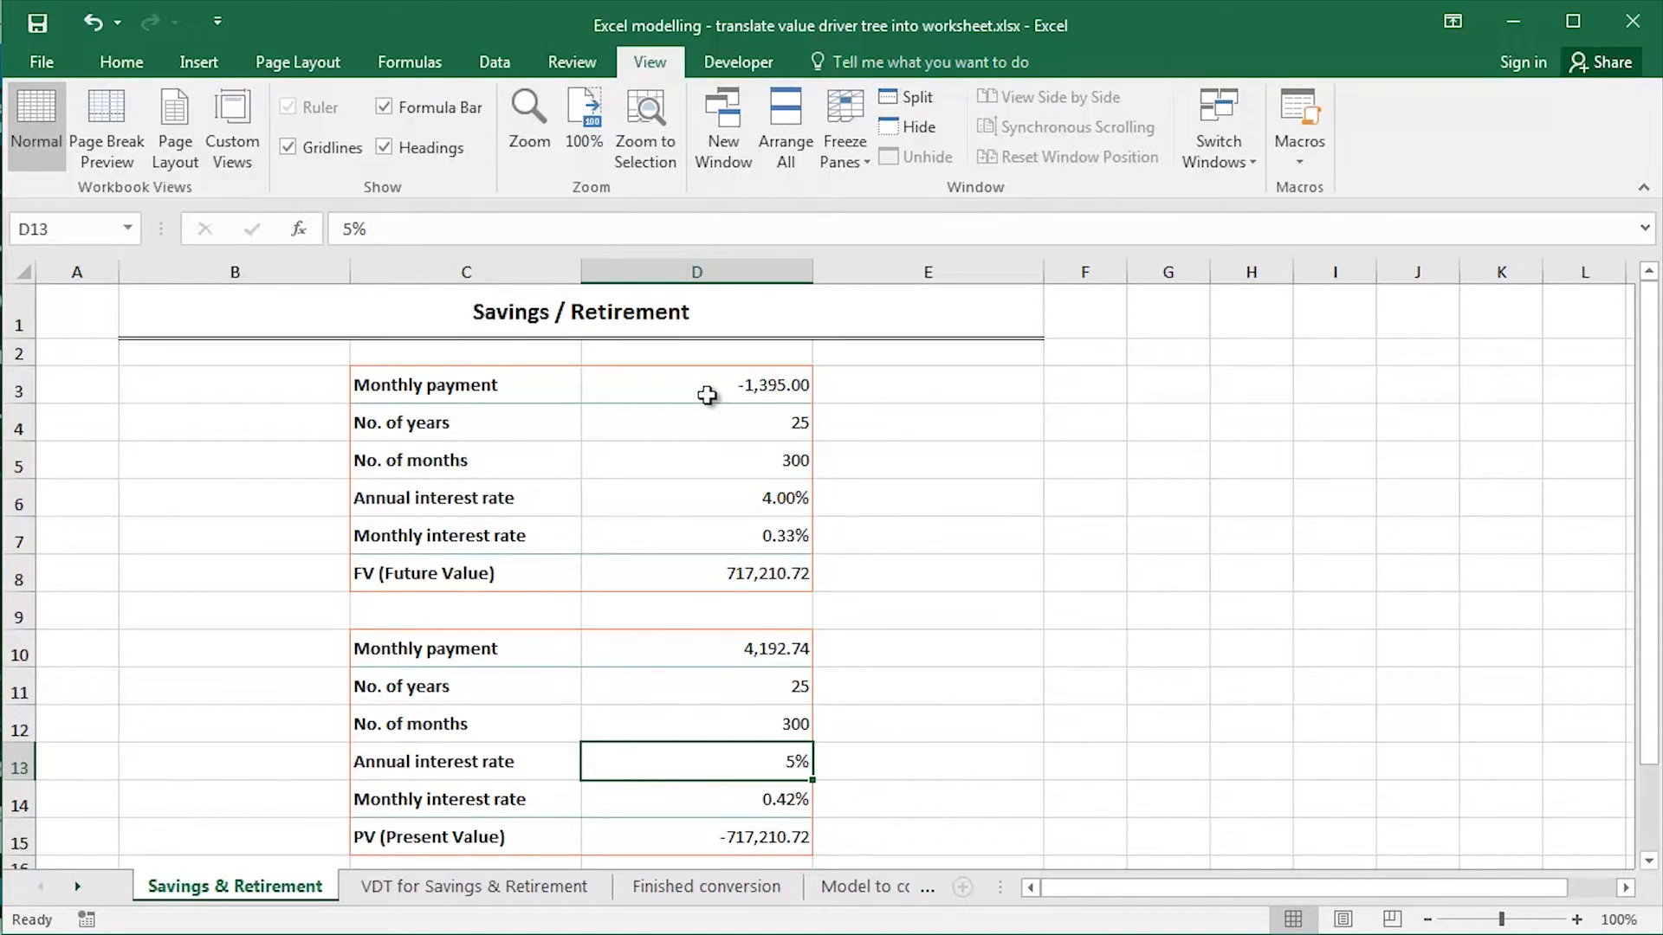
key("Up")
key("Up")
key("Up")
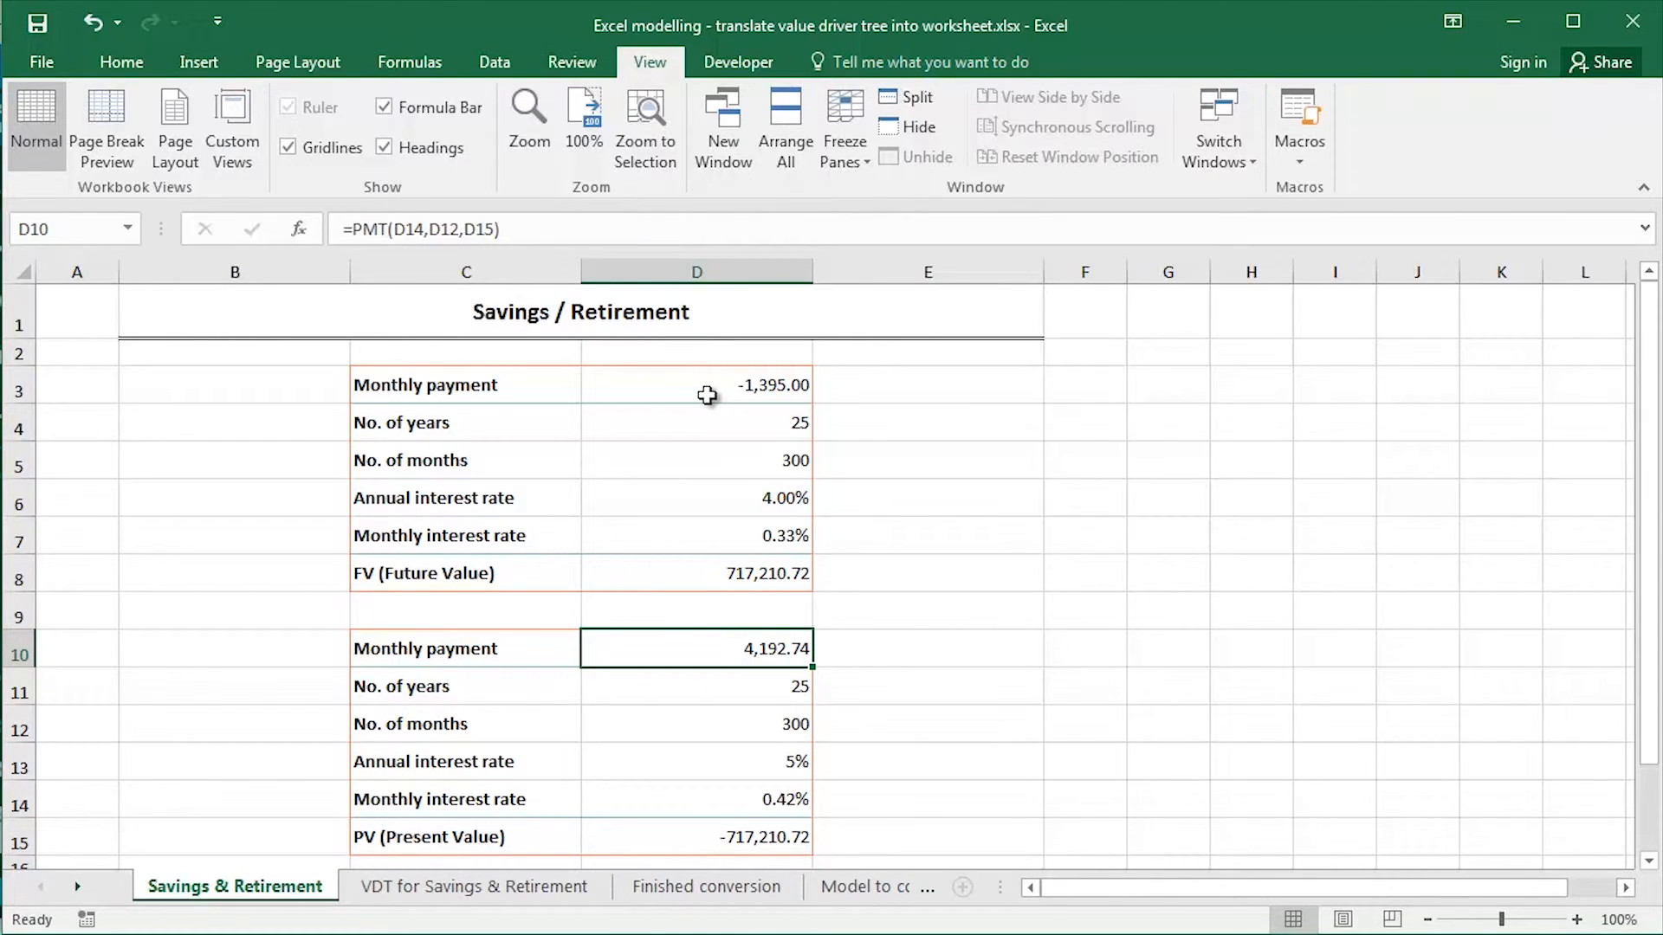
key("F2")
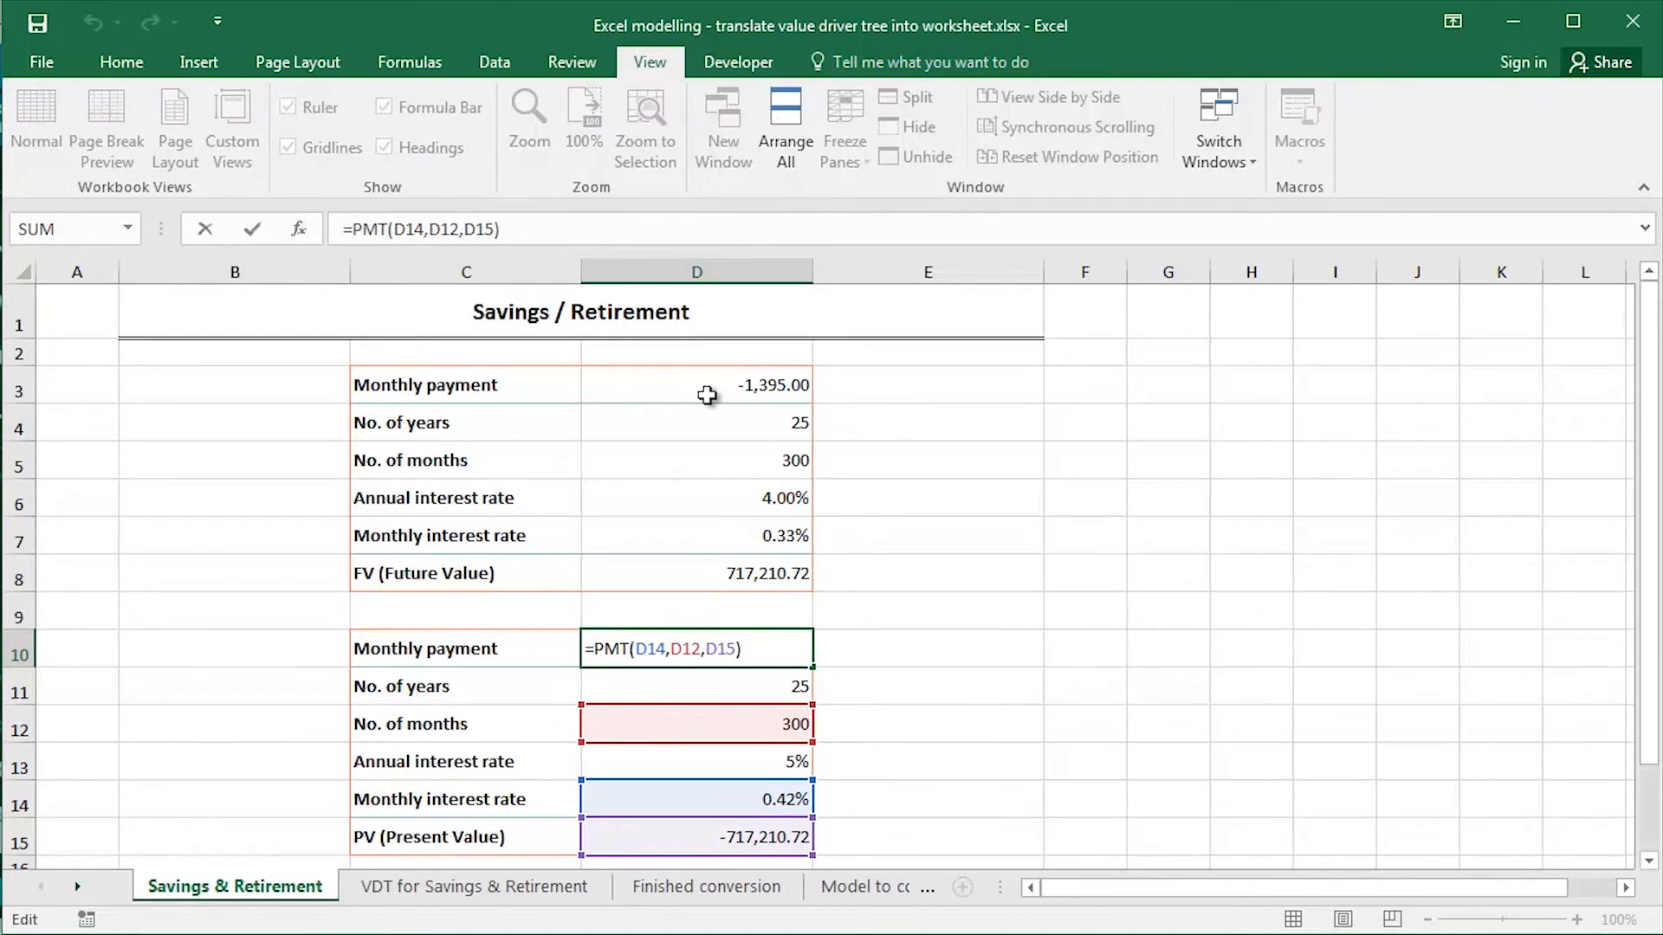
key("ctrl+Return")
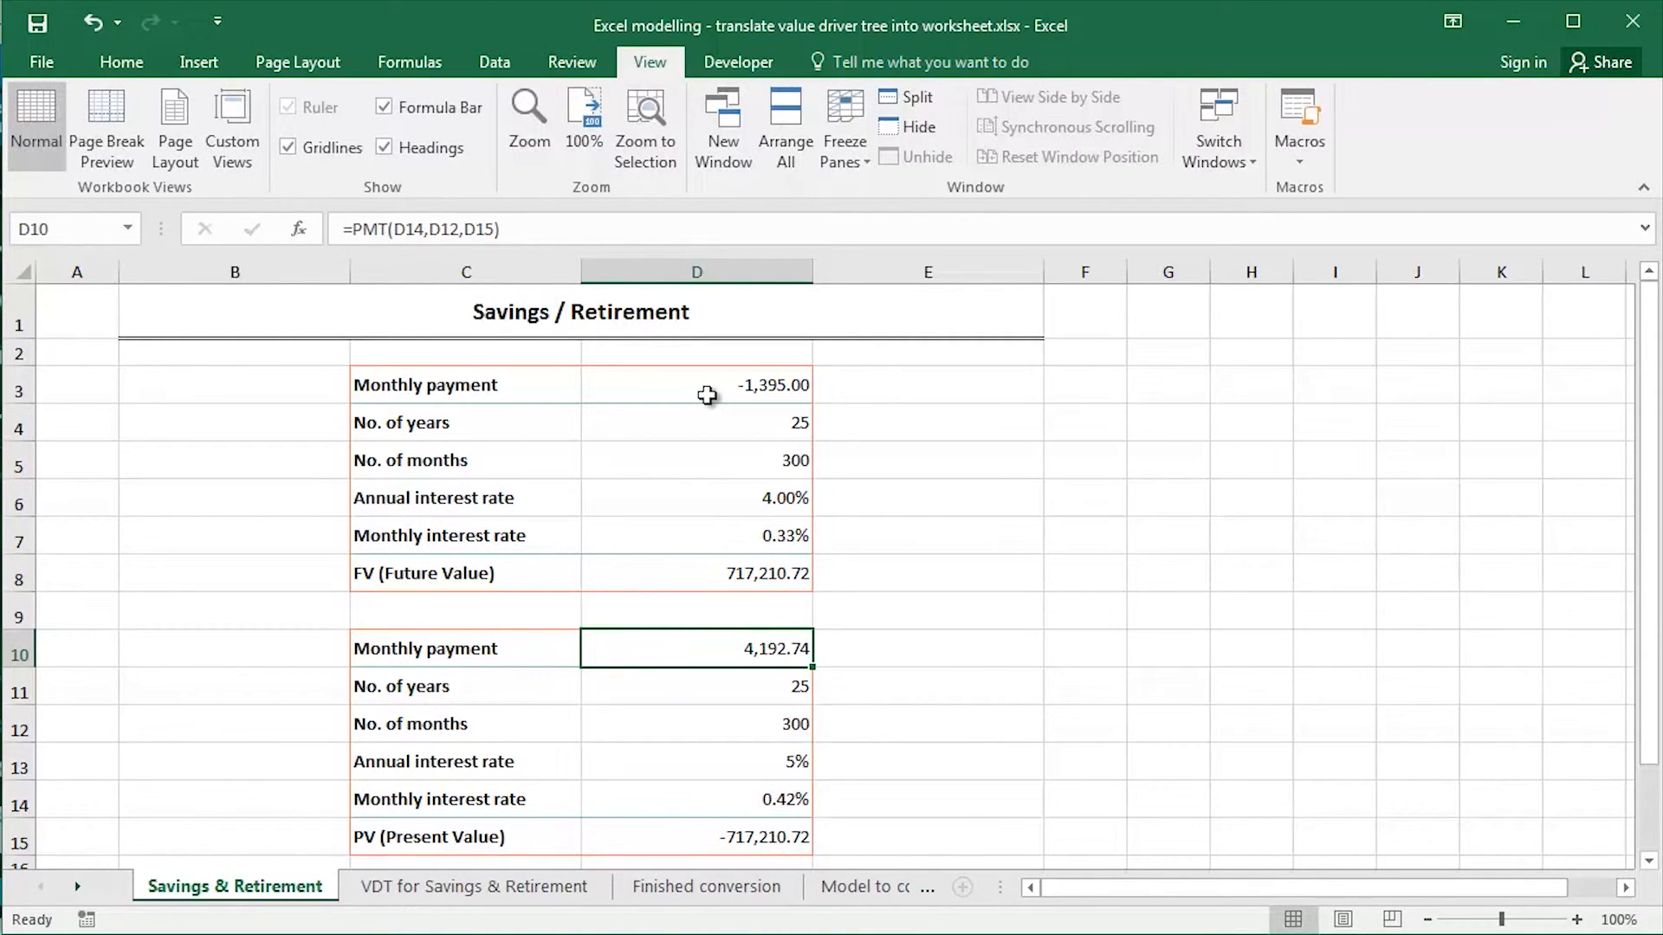
key("Delete")
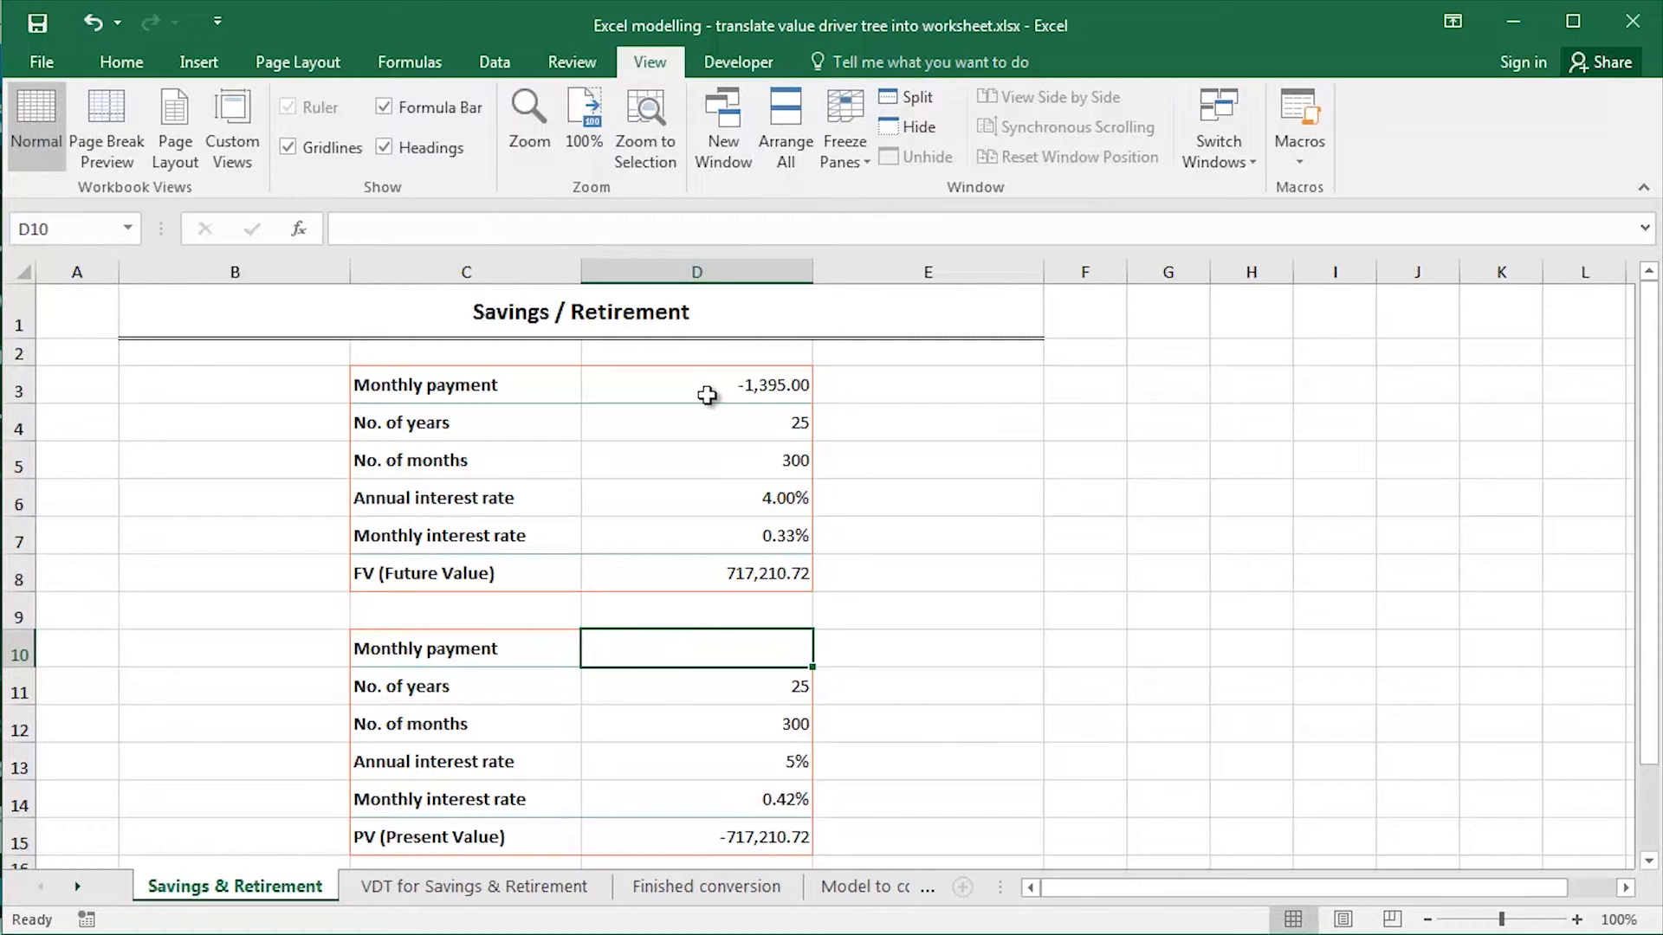
type("=PMT(")
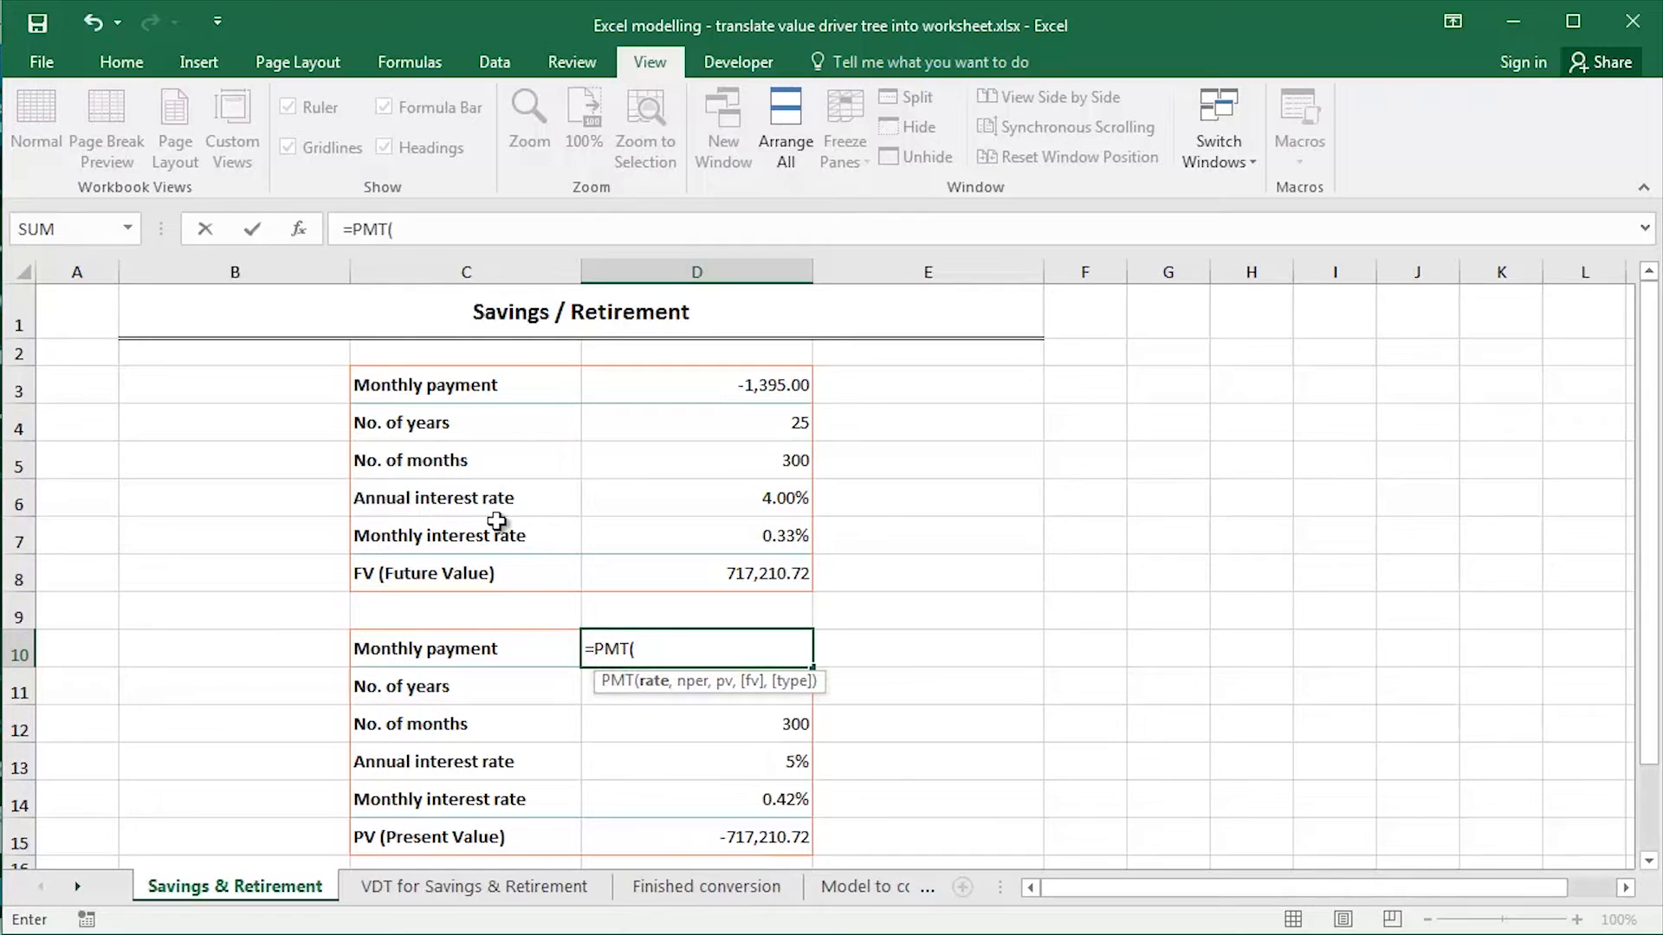
Enter =PMT(D14,D12,D15) in D10, giving a monthly retirement income of 4,192.74
left_click(734, 801)
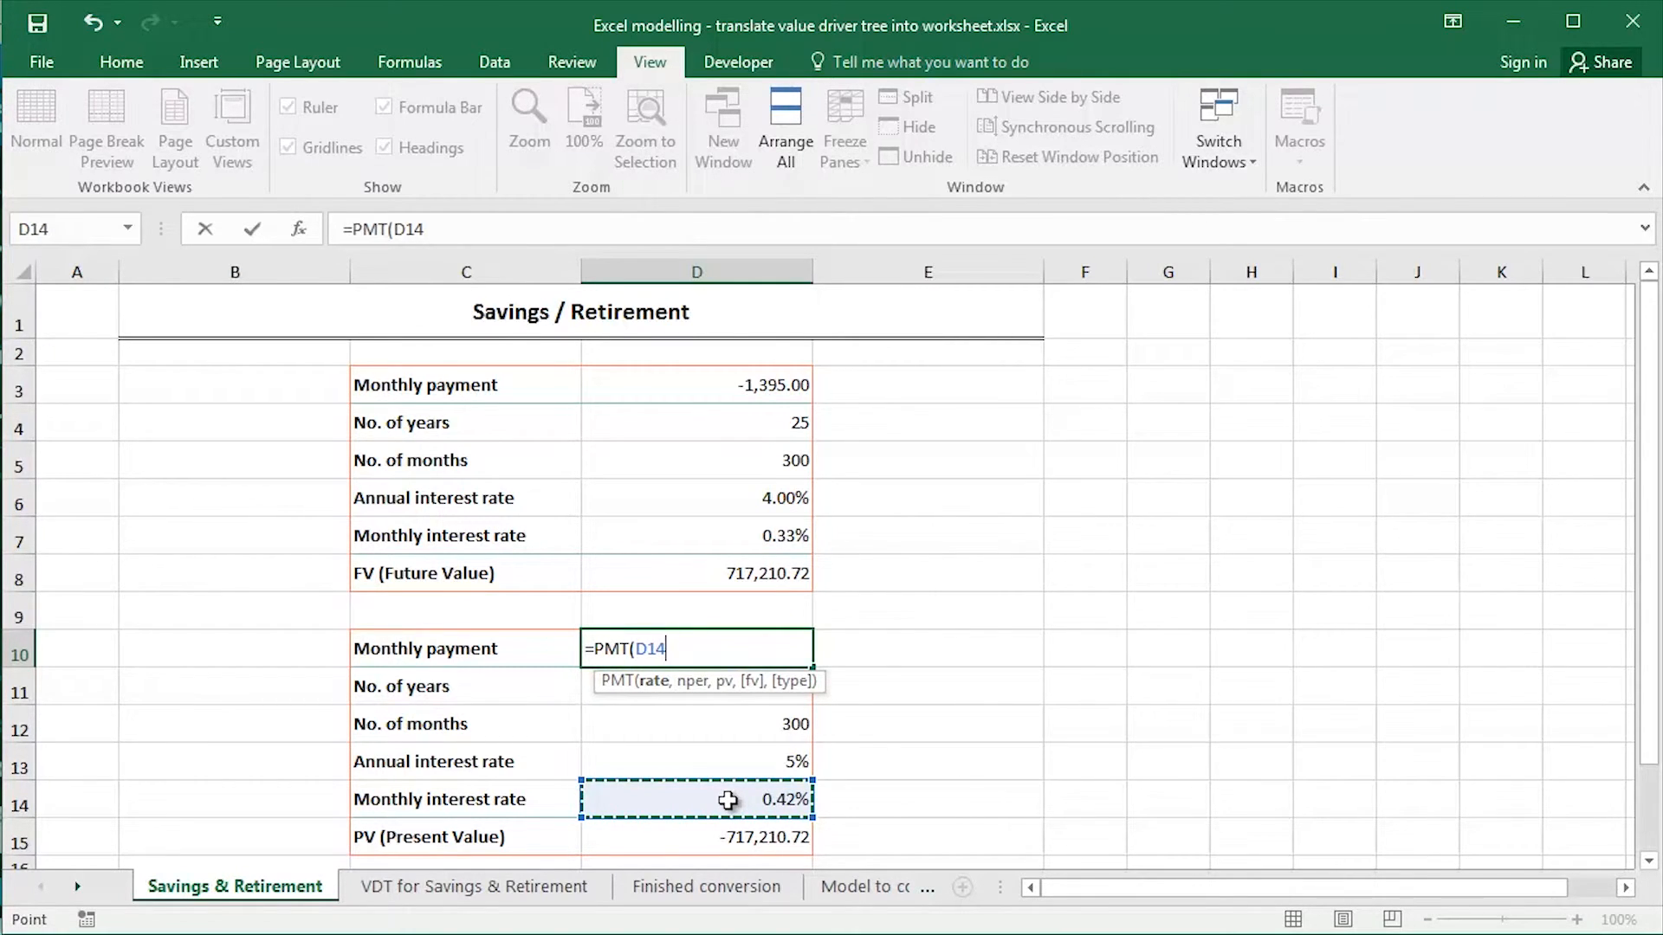
type(",")
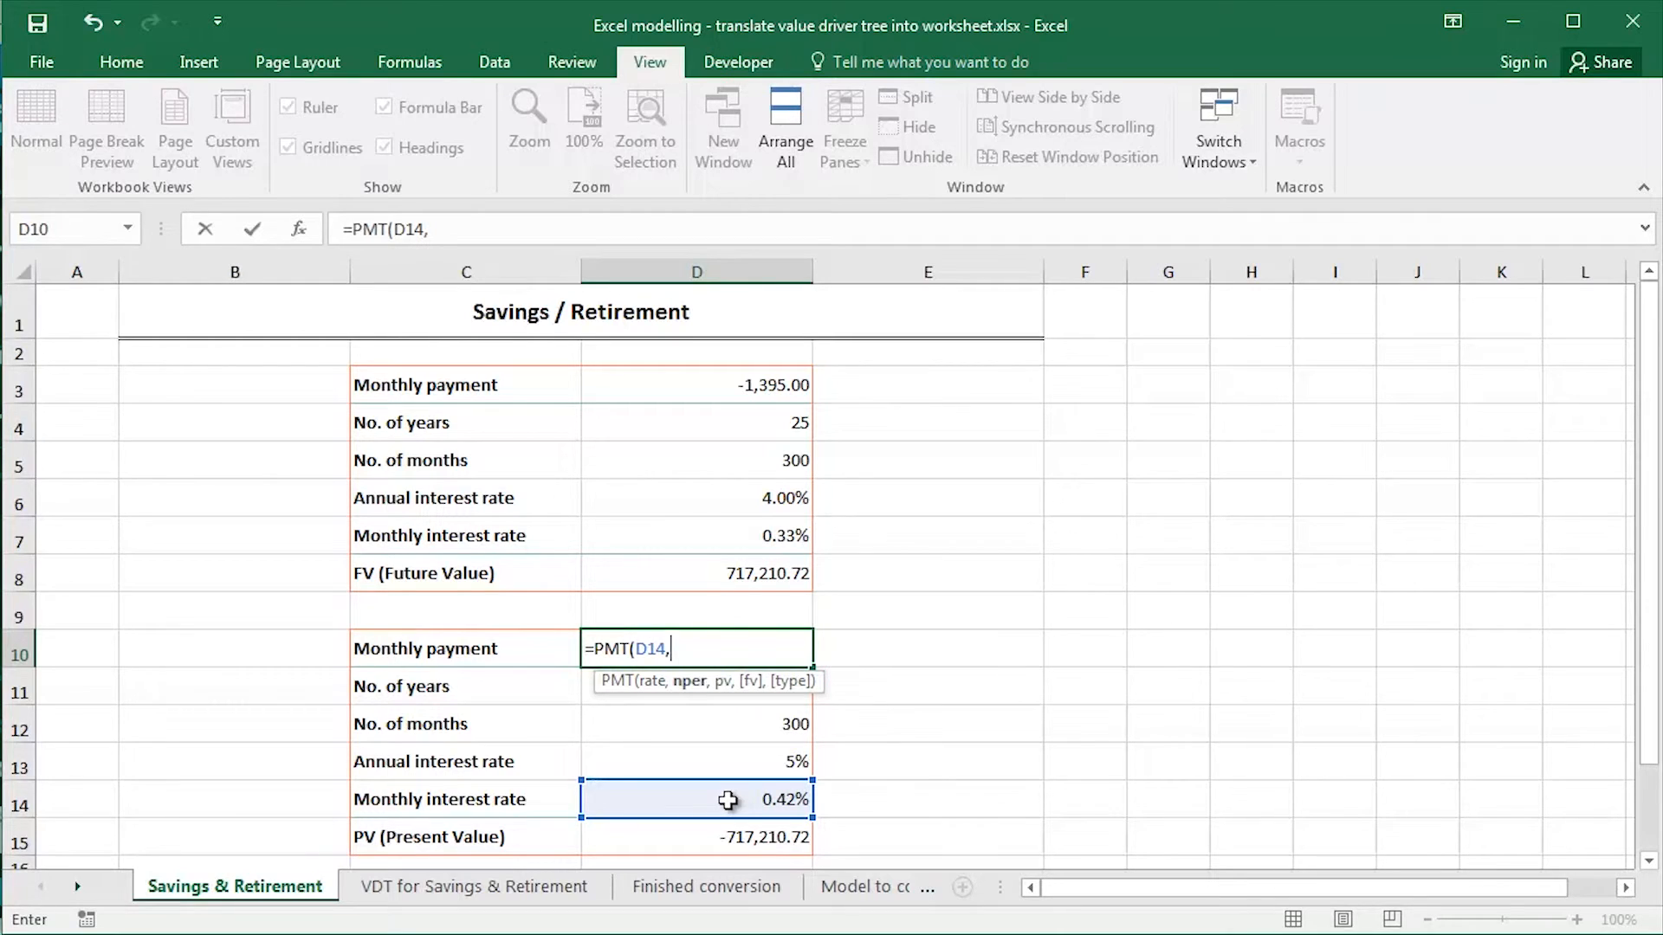
left_click(718, 726)
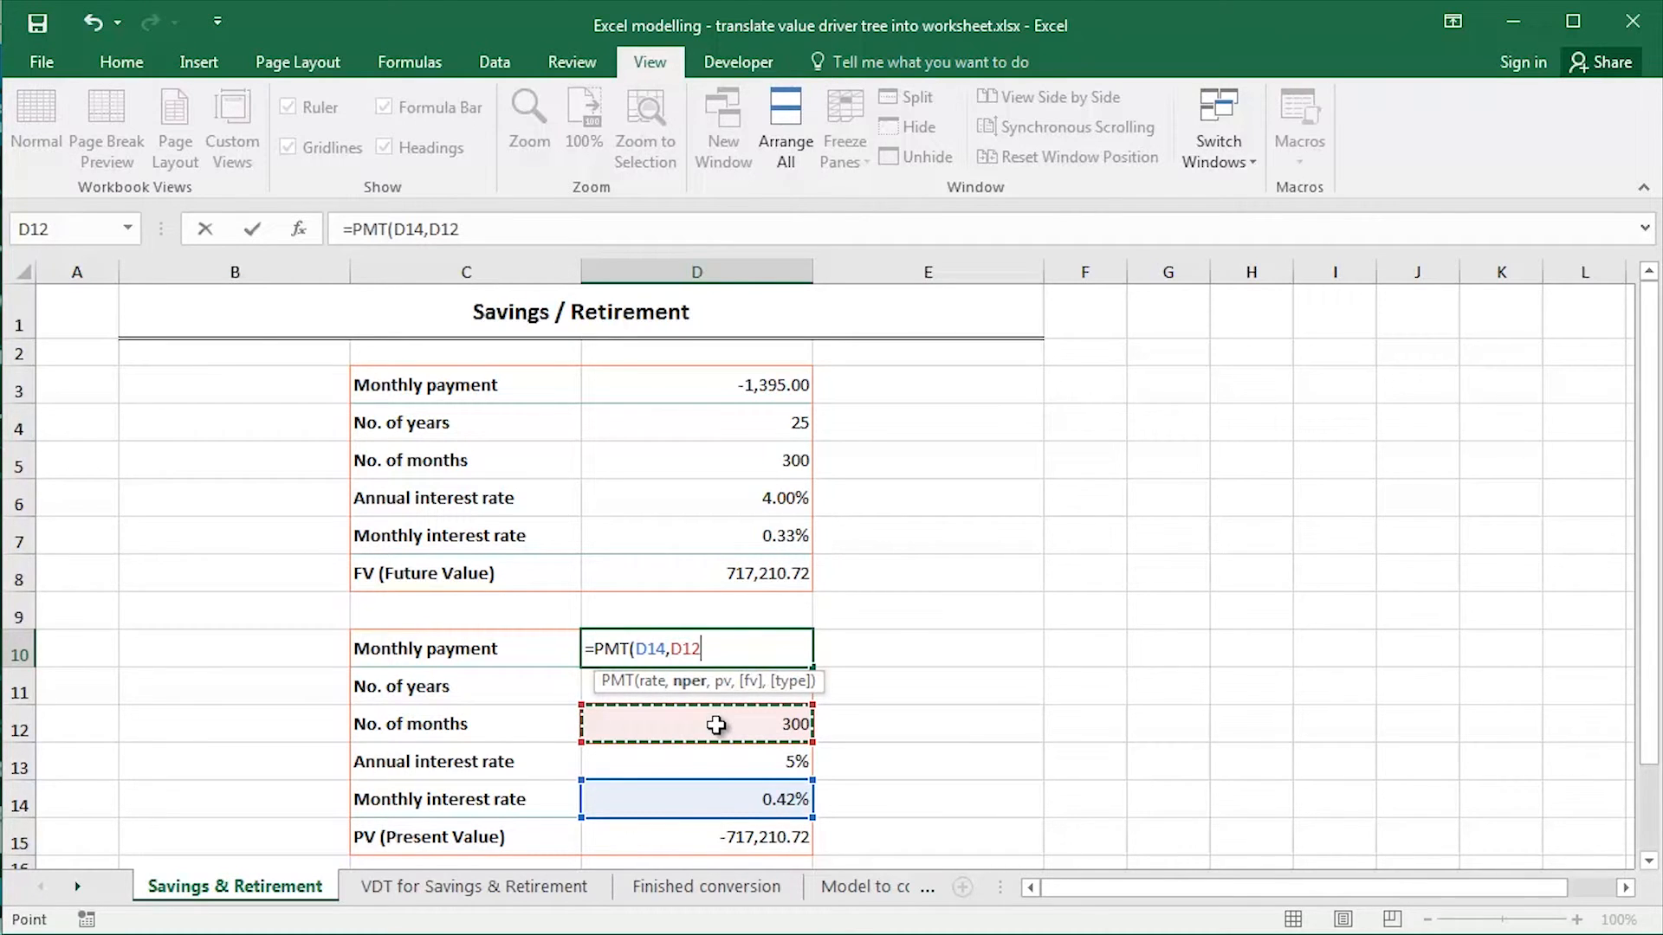
type(",")
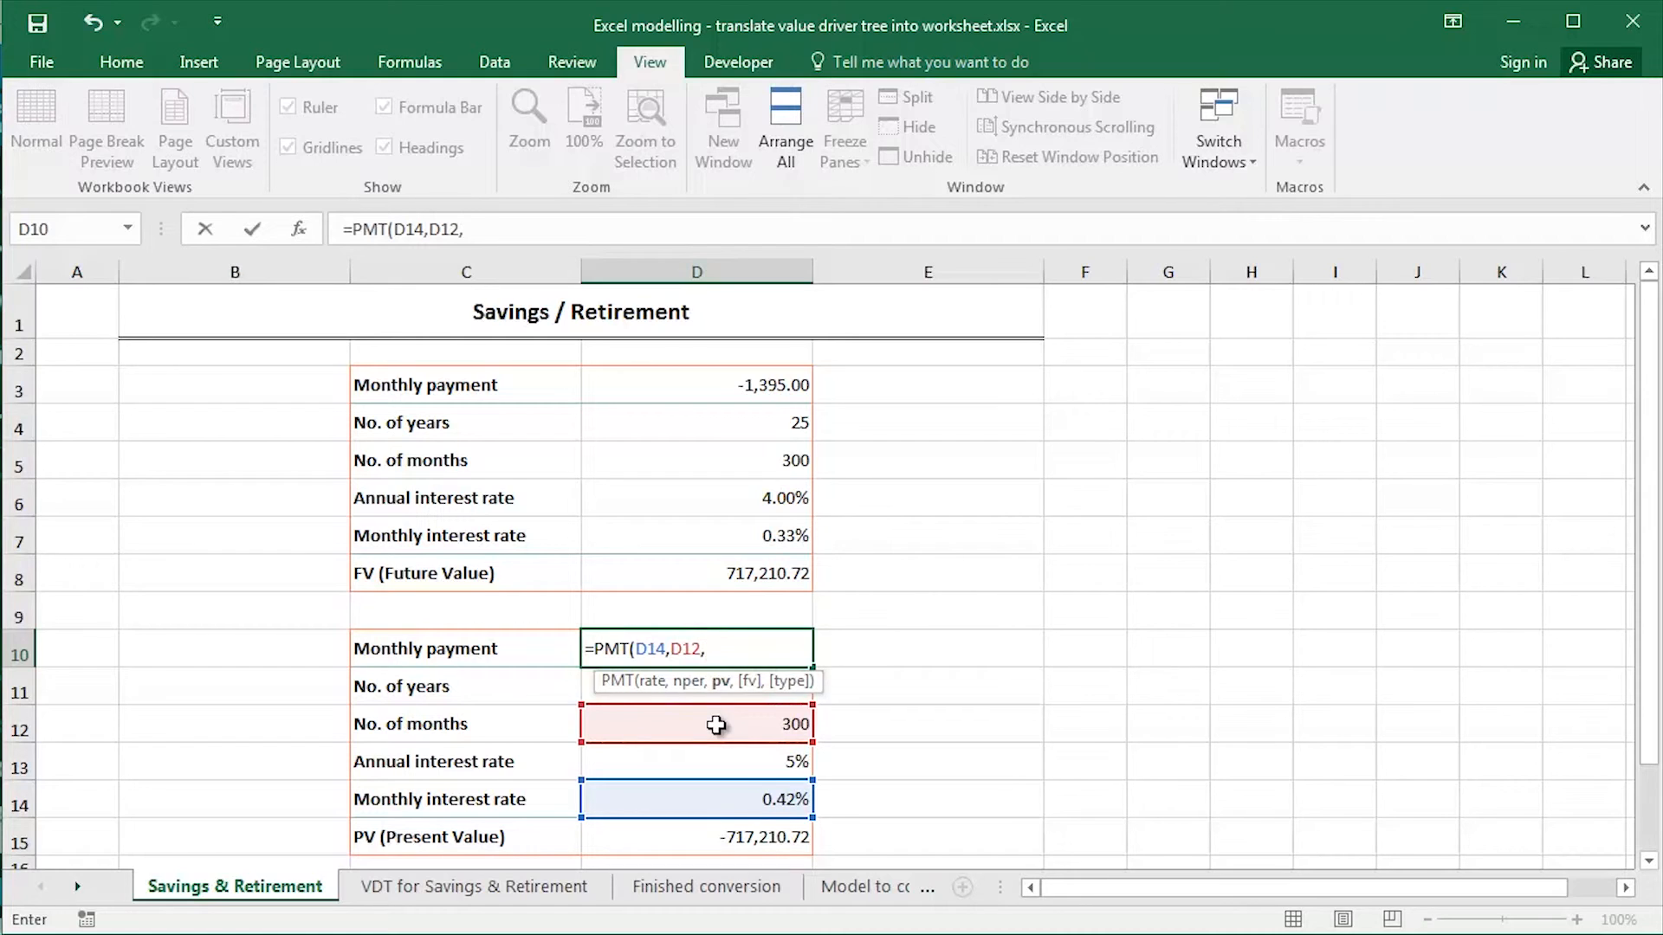
left_click(715, 837)
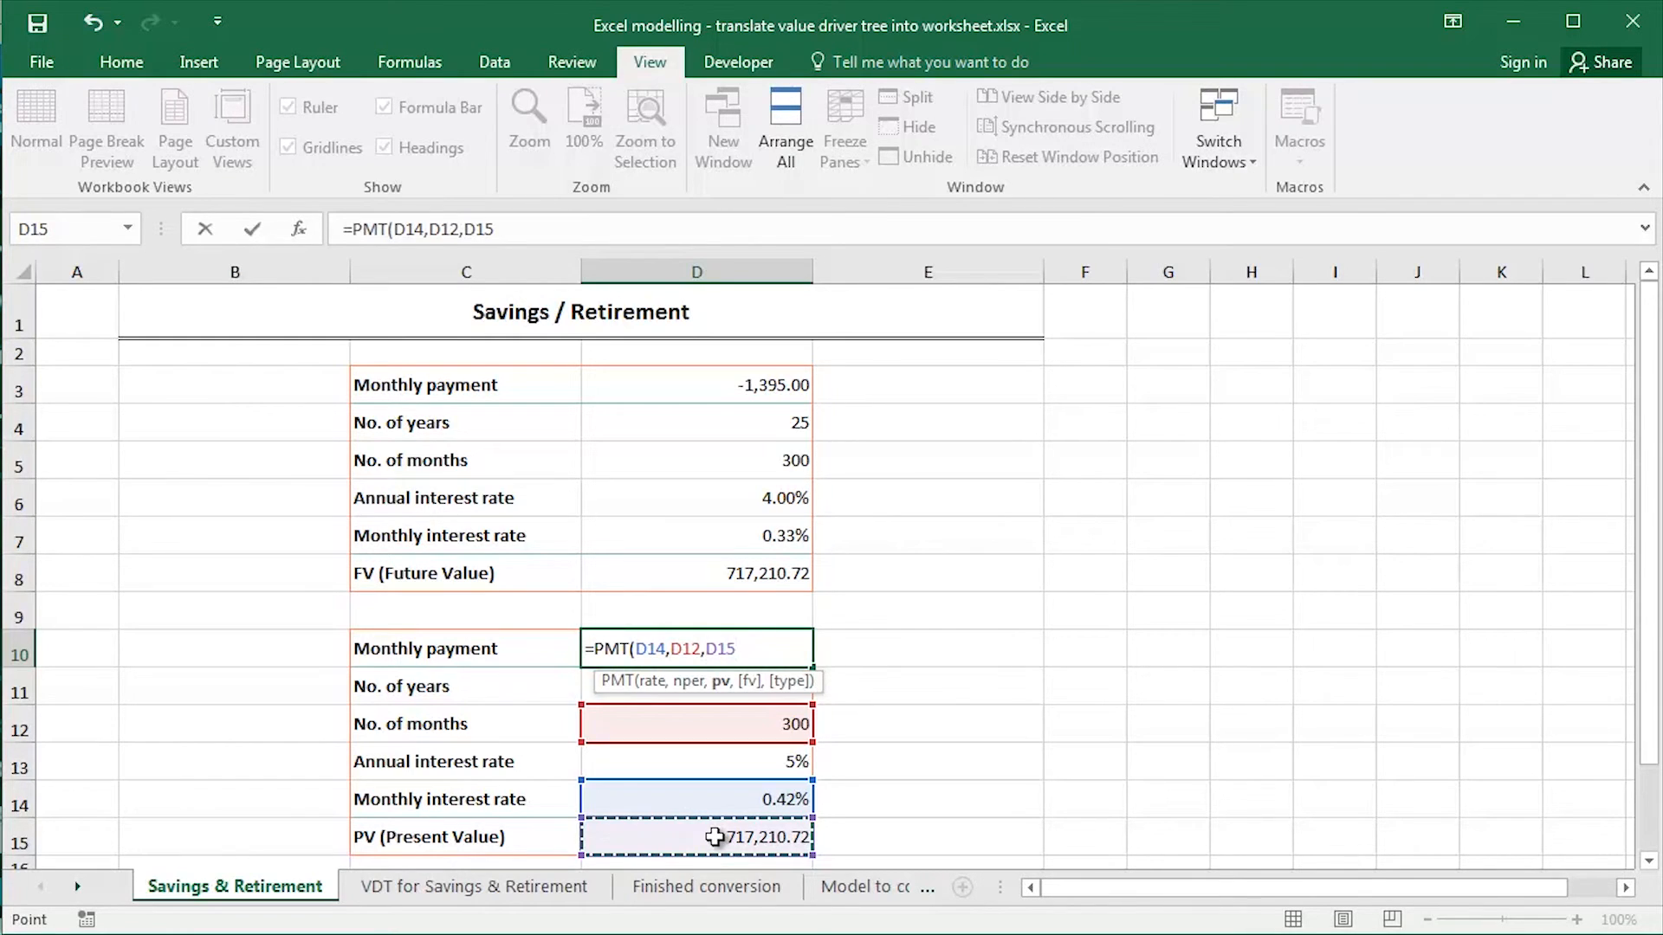
key("shift+Return")
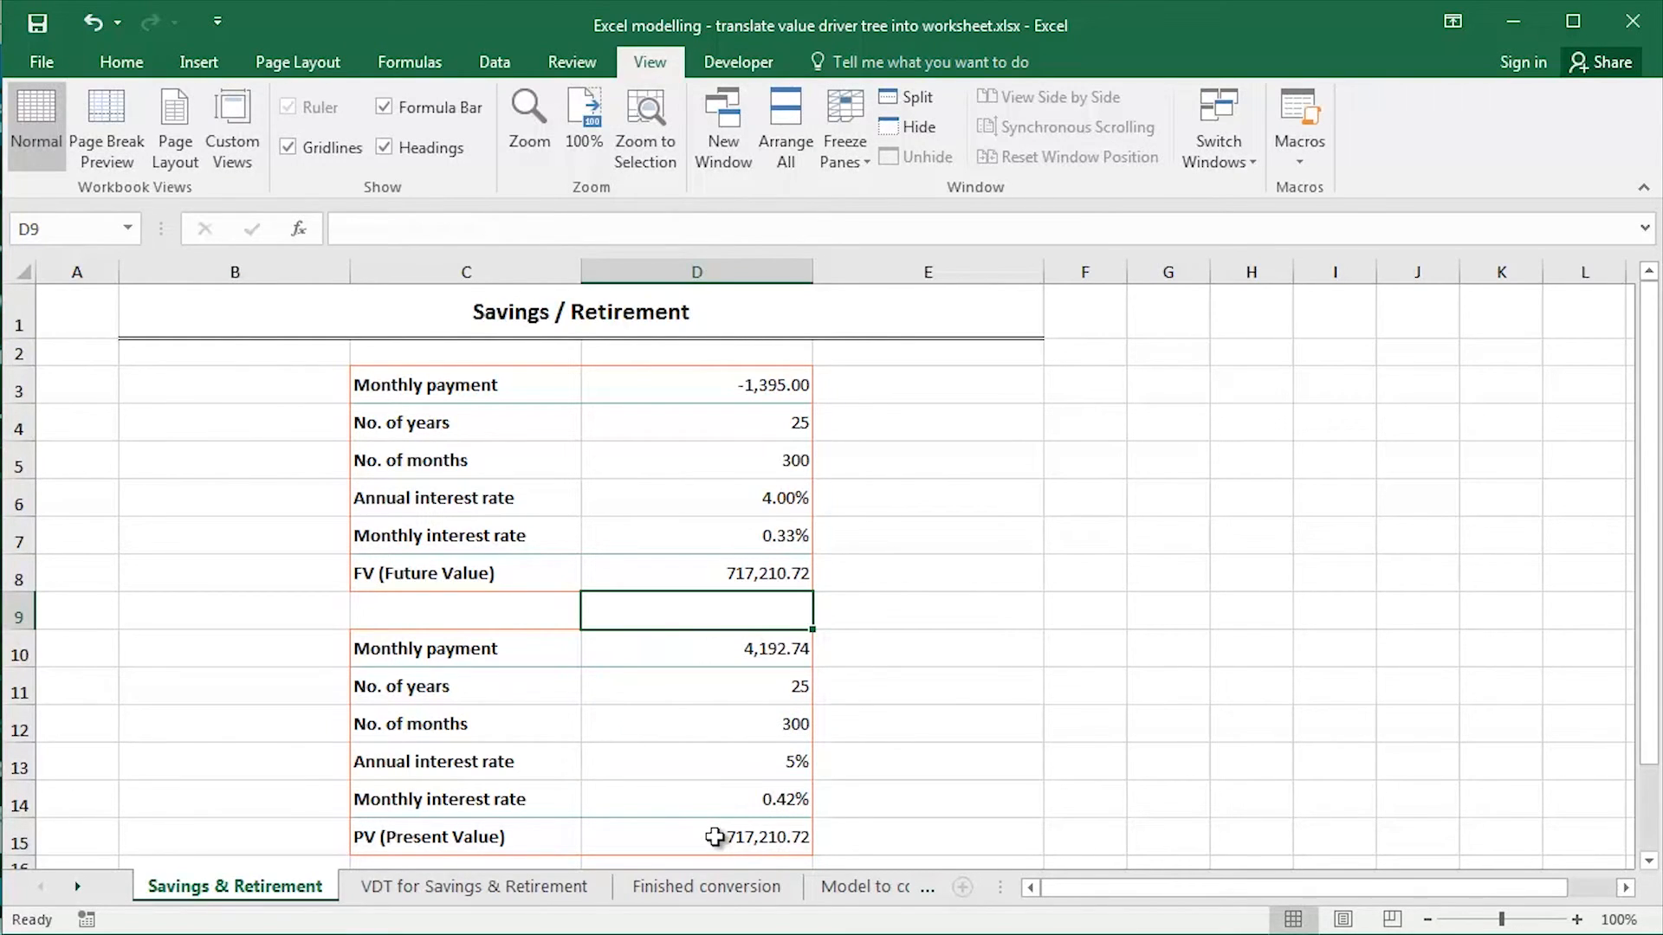
key("Down")
key("Right")
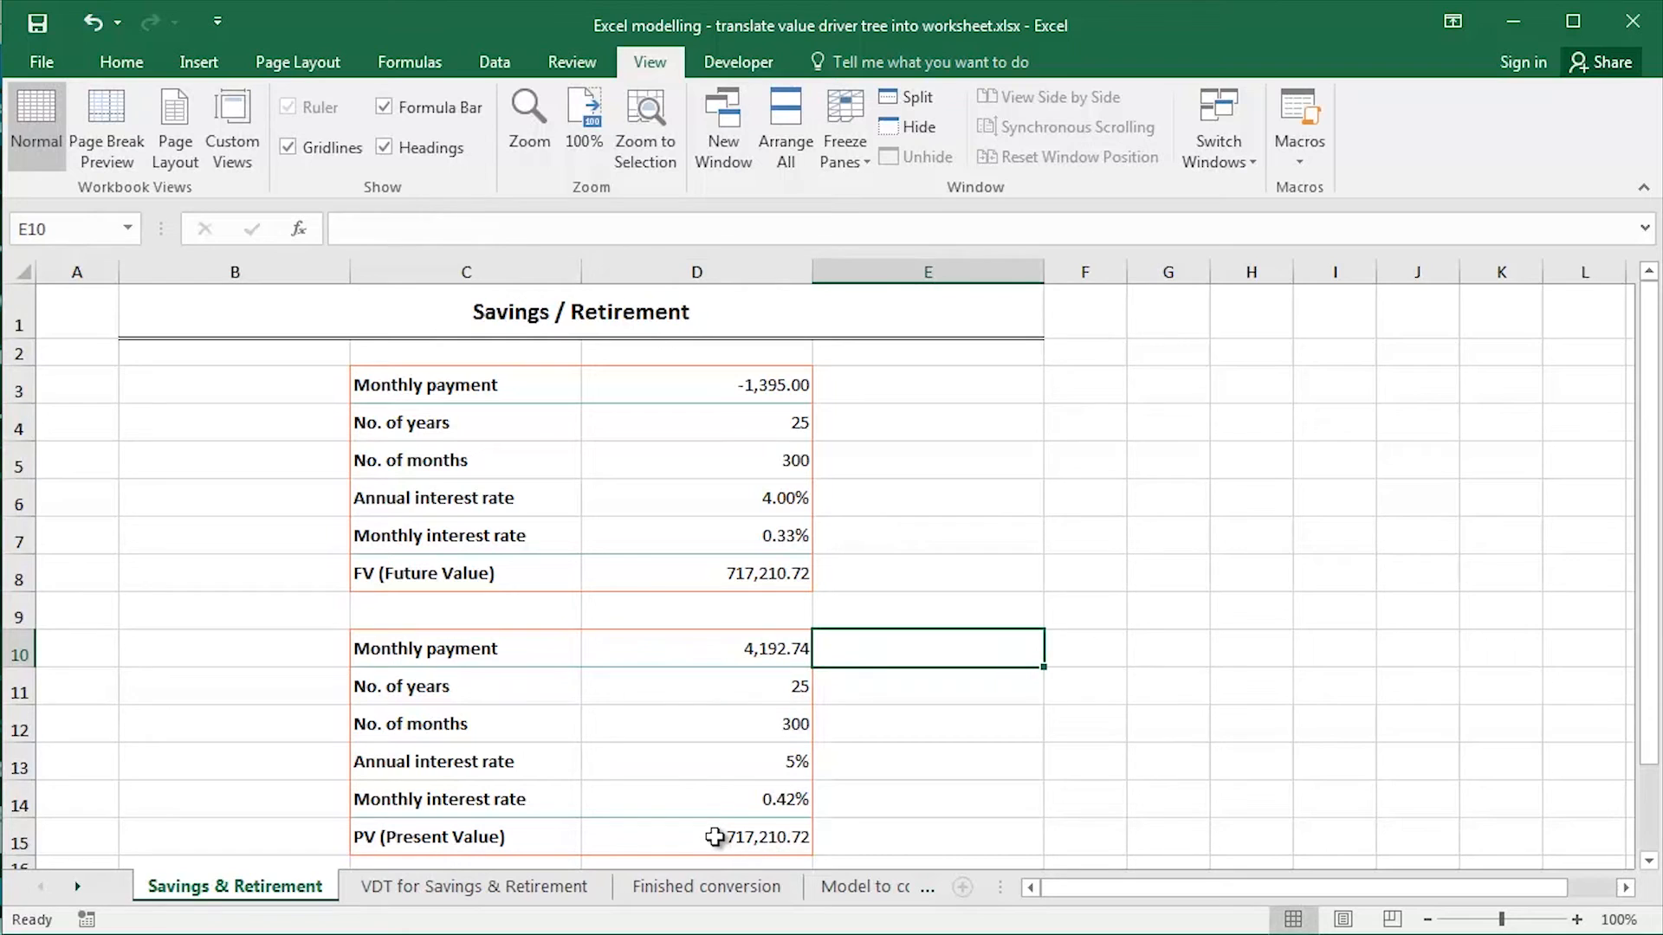
key("Left")
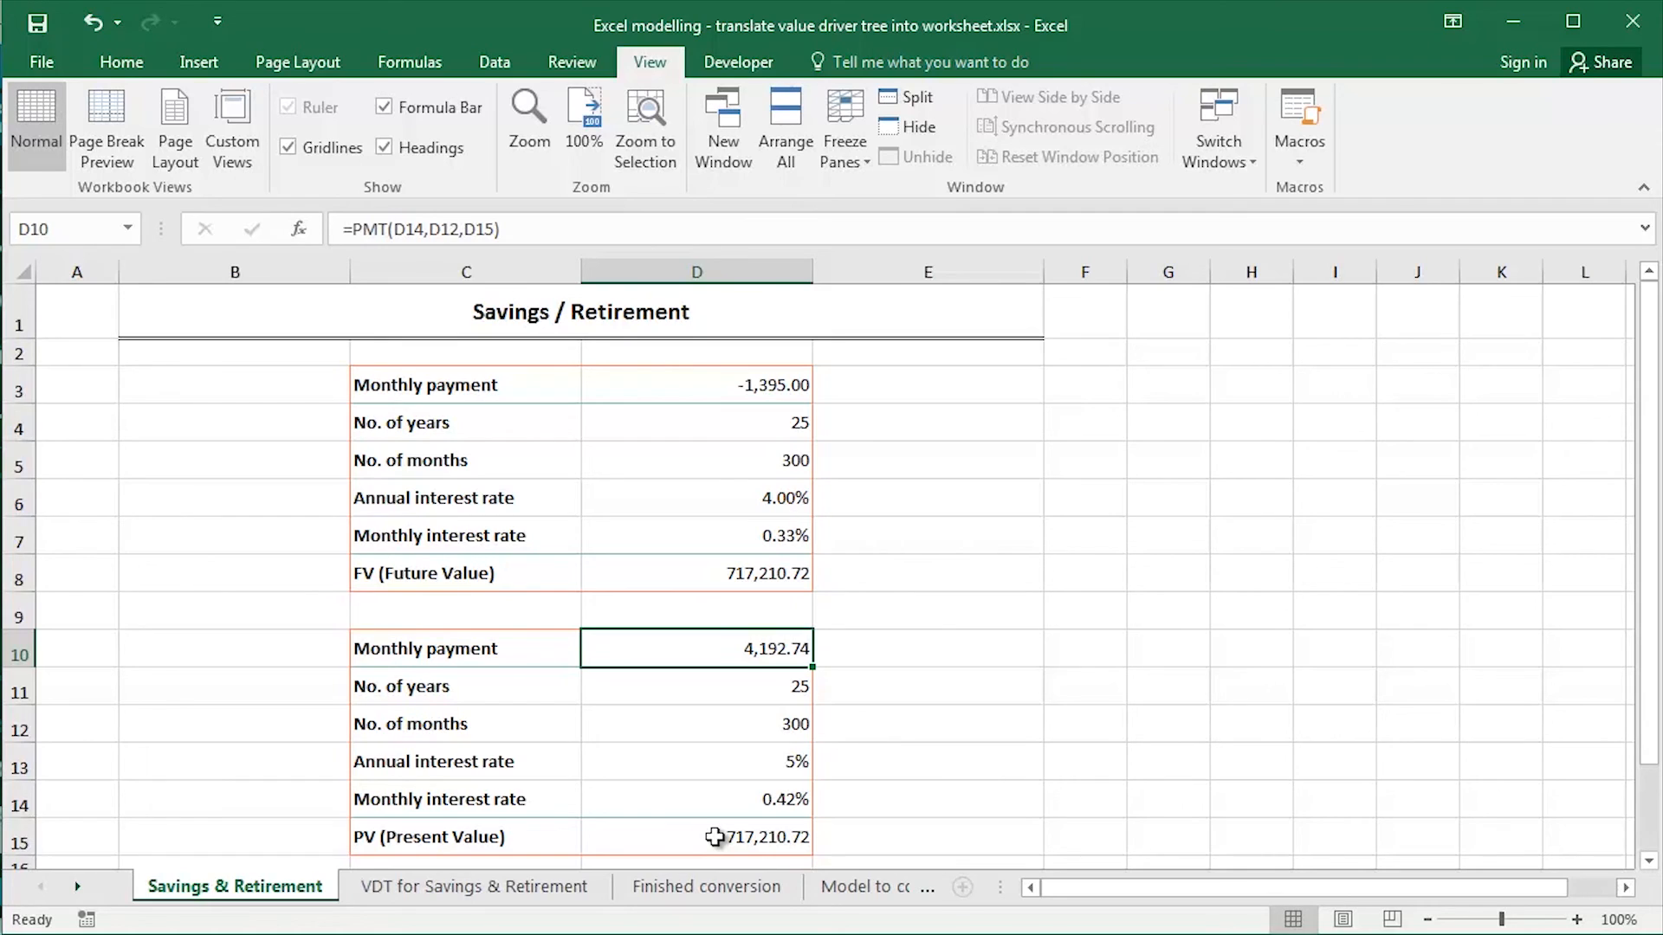
key("Up")
key("Up")
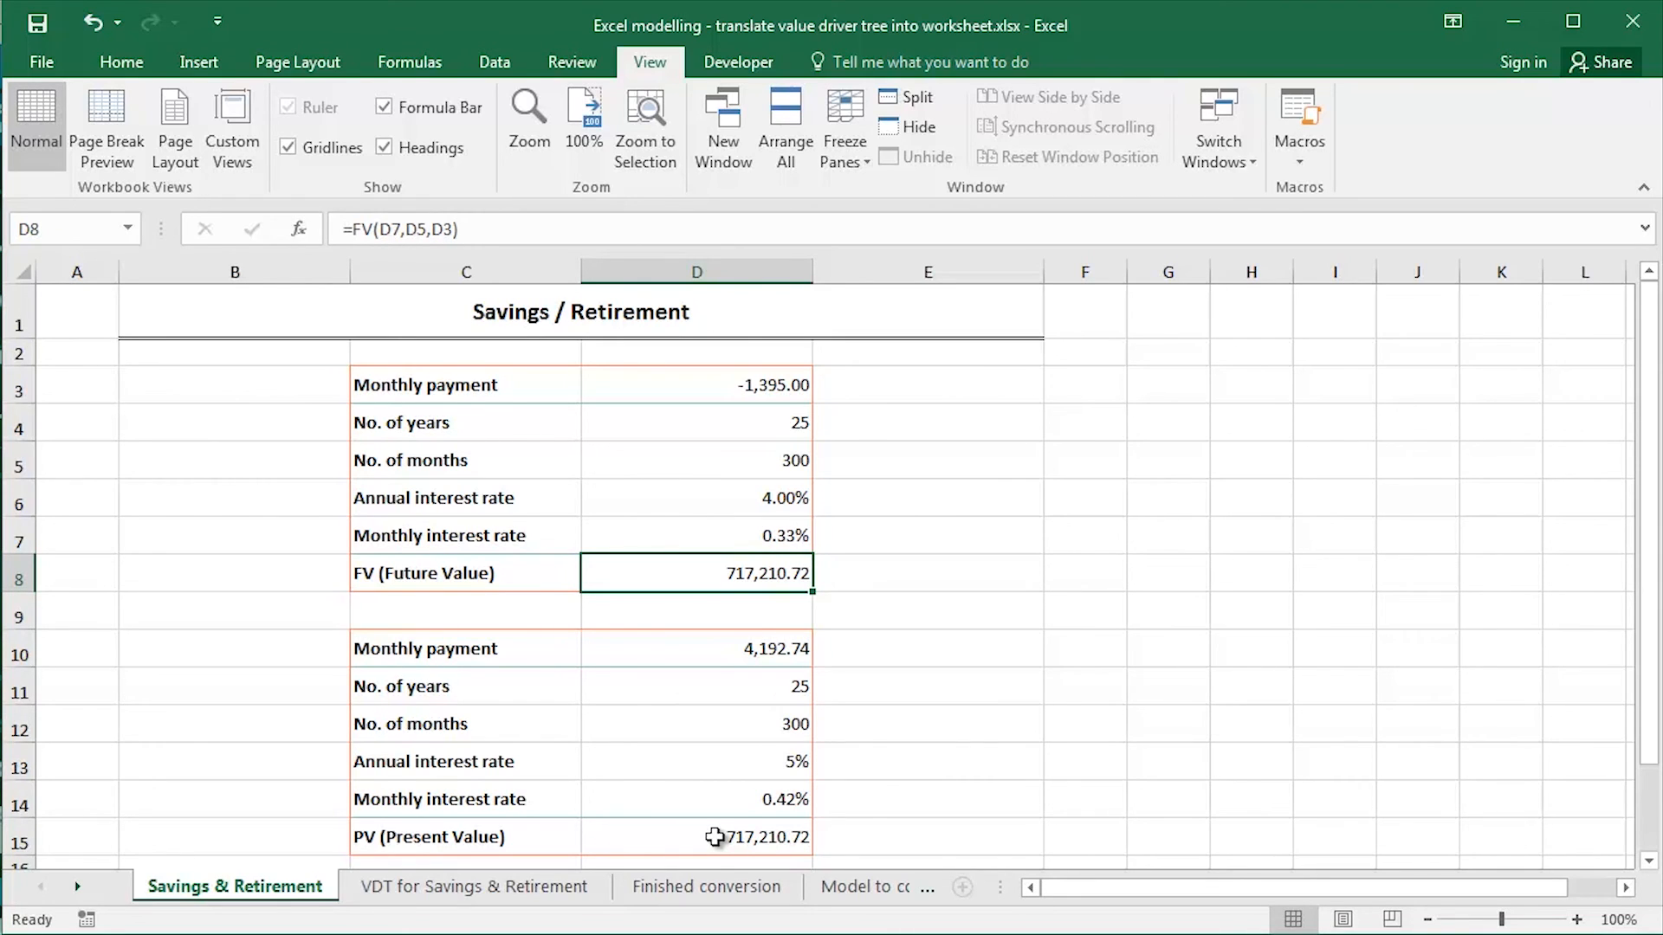
key("F2")
key("Return")
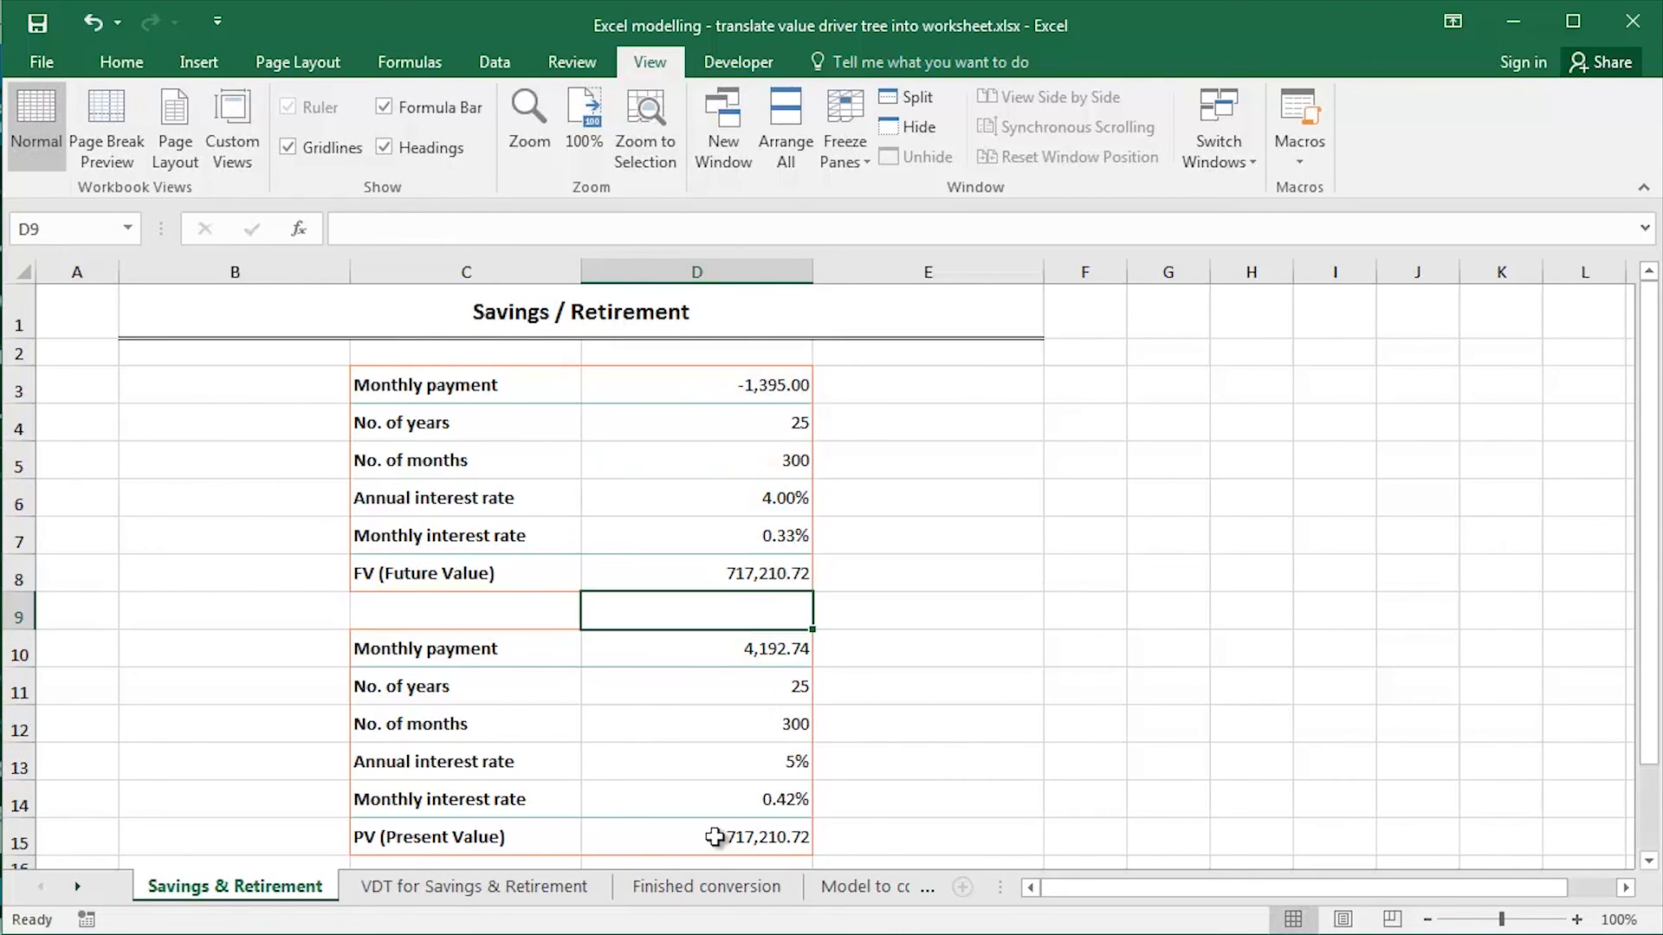
key("Down")
key("F2")
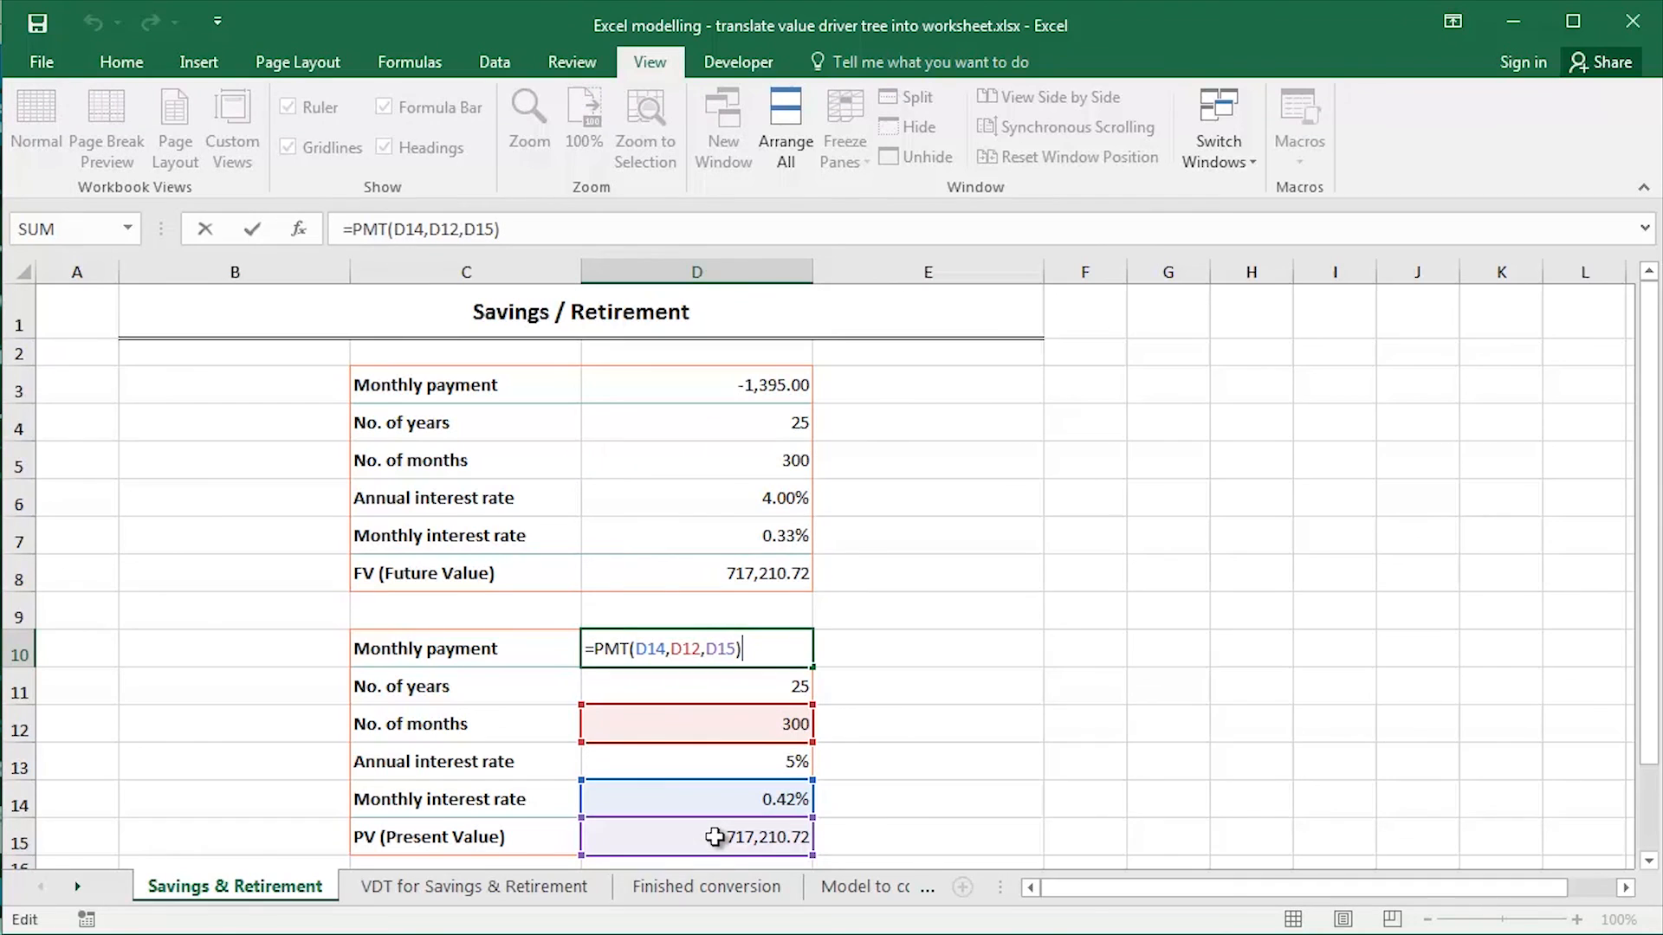